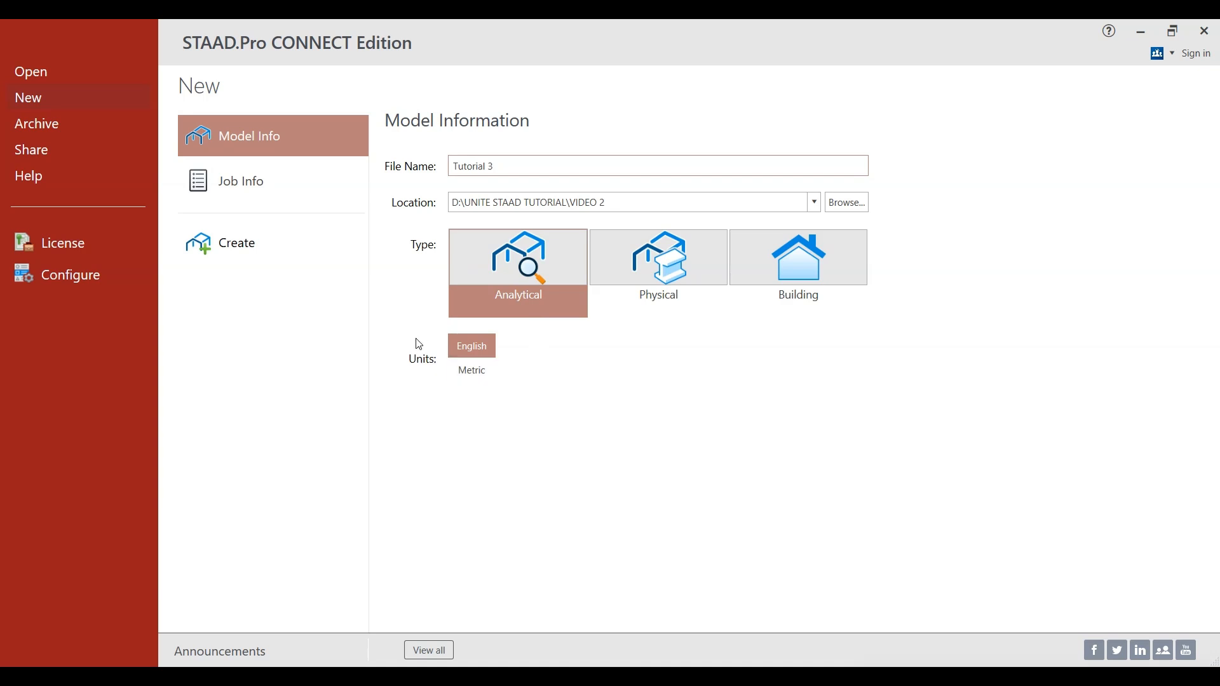
- Create the analytical model Tutorial 3 with metric units and set its view to the front, facing the XY plane
{"action": "left_click", "coordinate": [470, 371]}
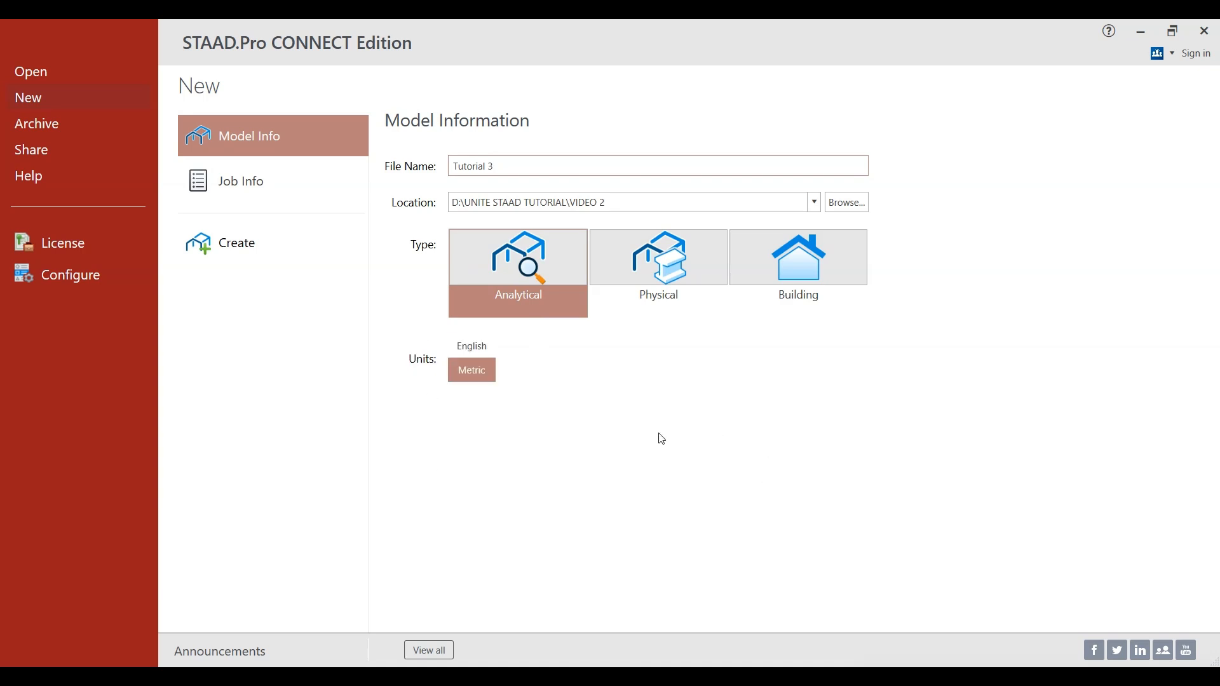
{"action": "left_click", "coordinate": [228, 266]}
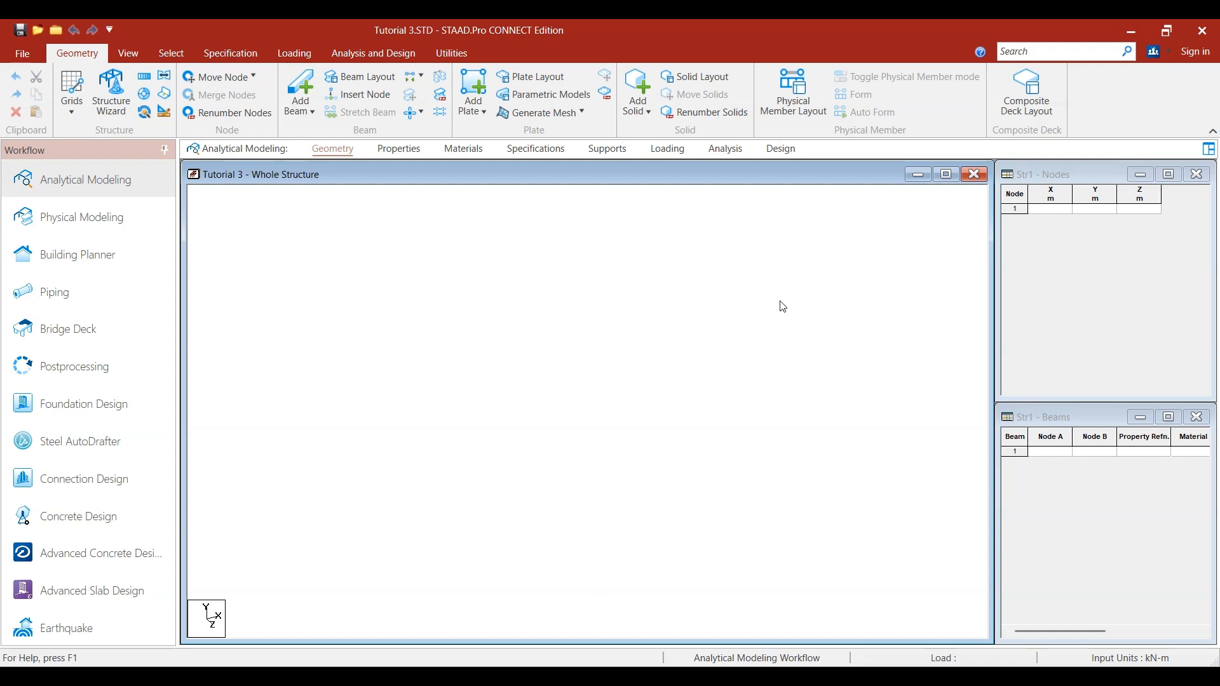
{"action": "left_click", "coordinate": [129, 59]}
{"action": "left_click", "coordinate": [329, 100]}
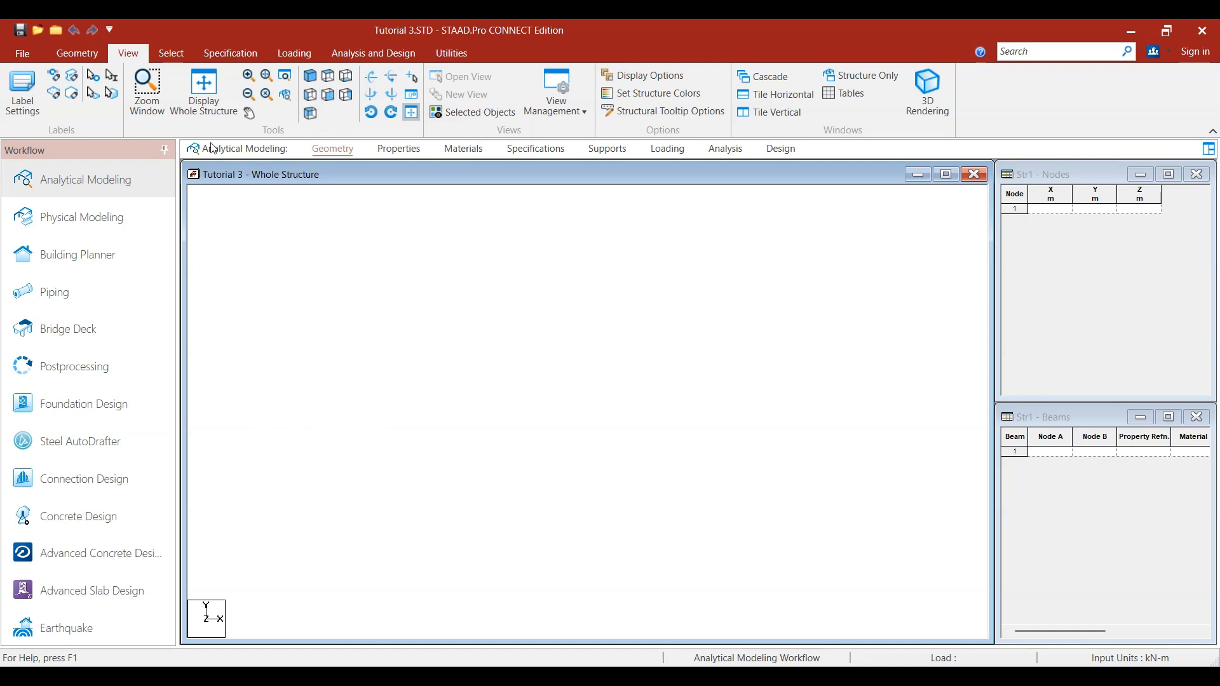
- Enter the first node in the node table at X 0, Y 0, Z 0
{"action": "left_click", "coordinate": [1059, 218]}
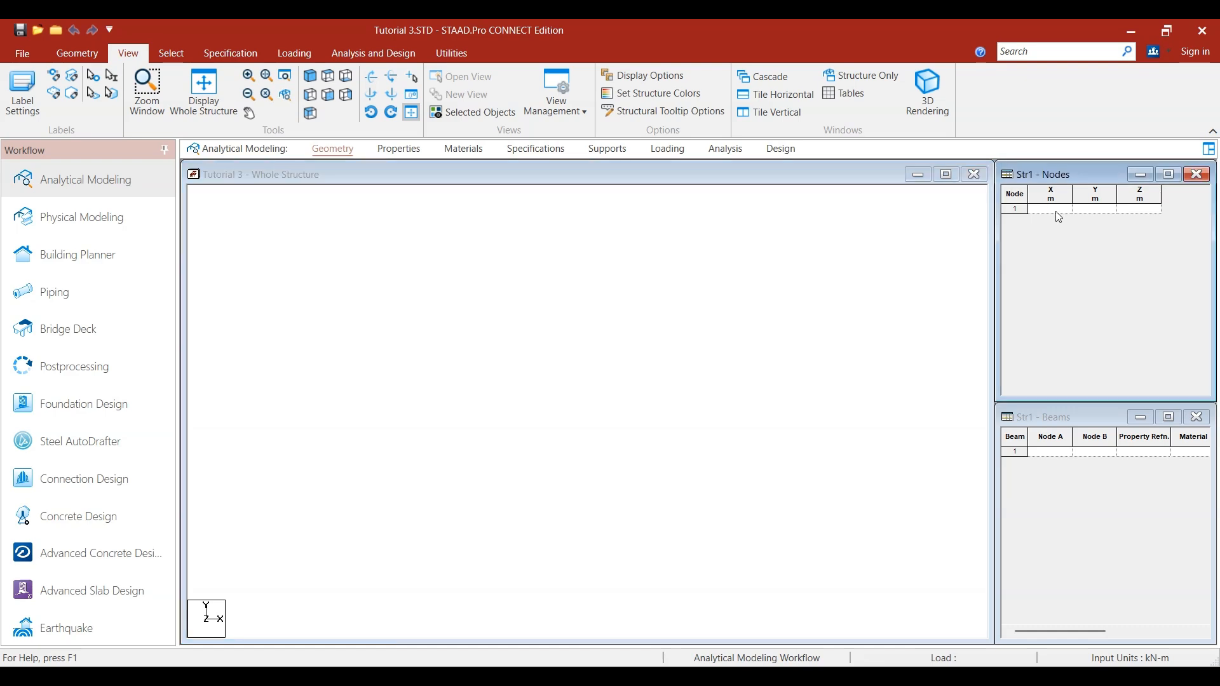
{"action": "type", "text": "0"}
{"action": "key", "text": "Return"}
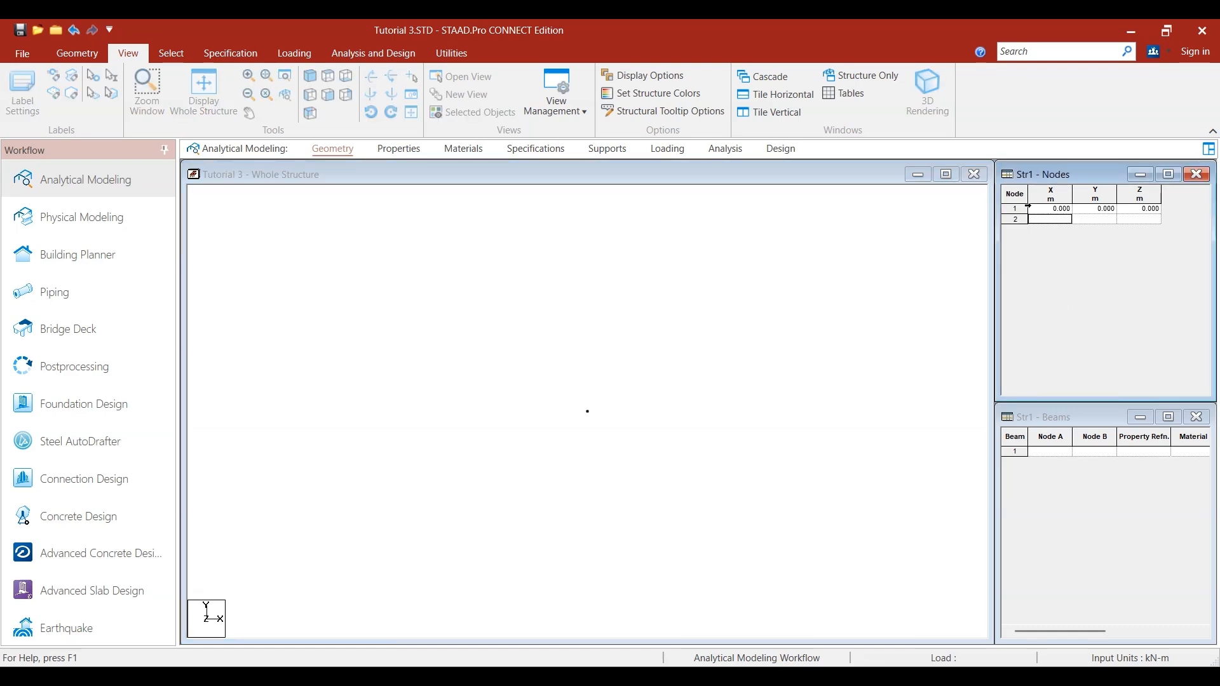
{"action": "left_click", "coordinate": [659, 410]}
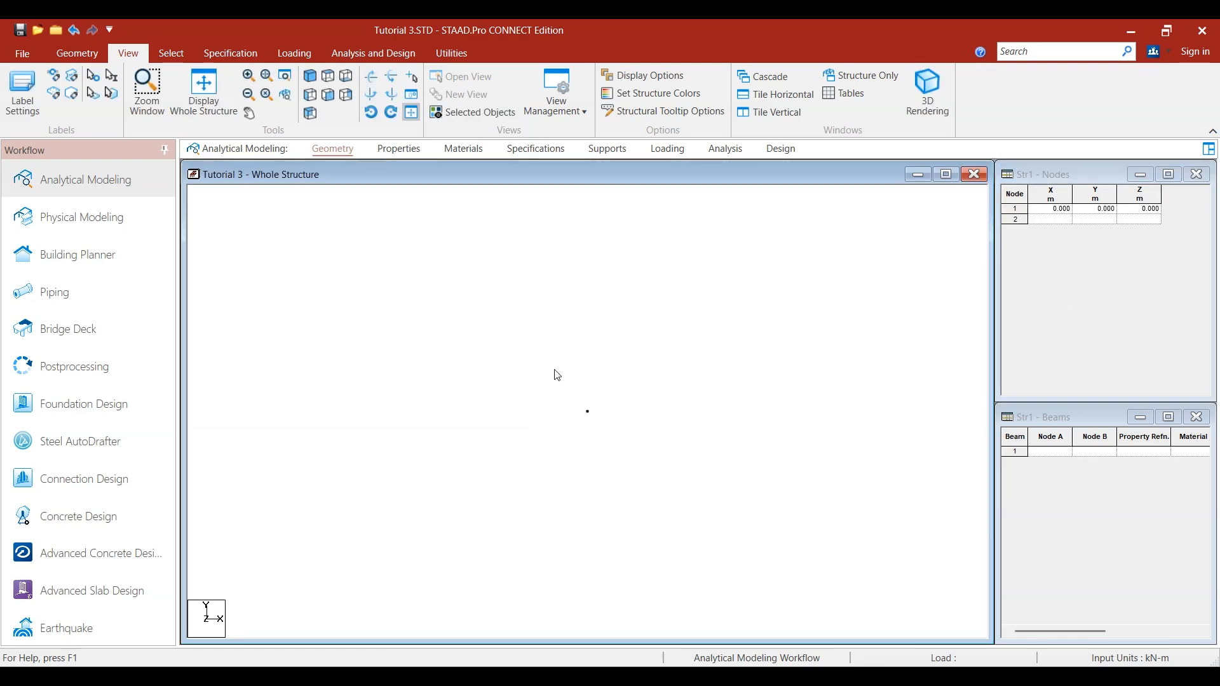
- Generate a 5 m beam from the origin node with a one-step Translational Repeat in global X, linking the steps
{"action": "left_click", "coordinate": [185, 54]}
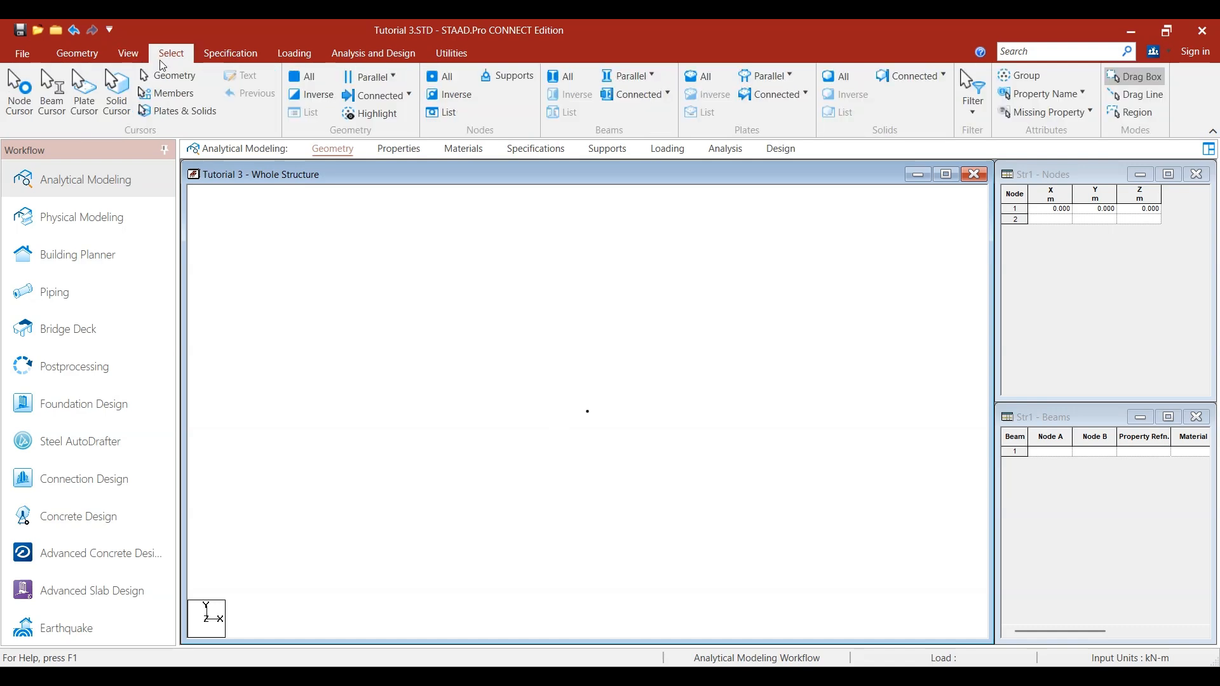
{"action": "left_click", "coordinate": [19, 121]}
{"action": "left_click_drag", "start_coordinate": [530, 357], "coordinate": [621, 479]}
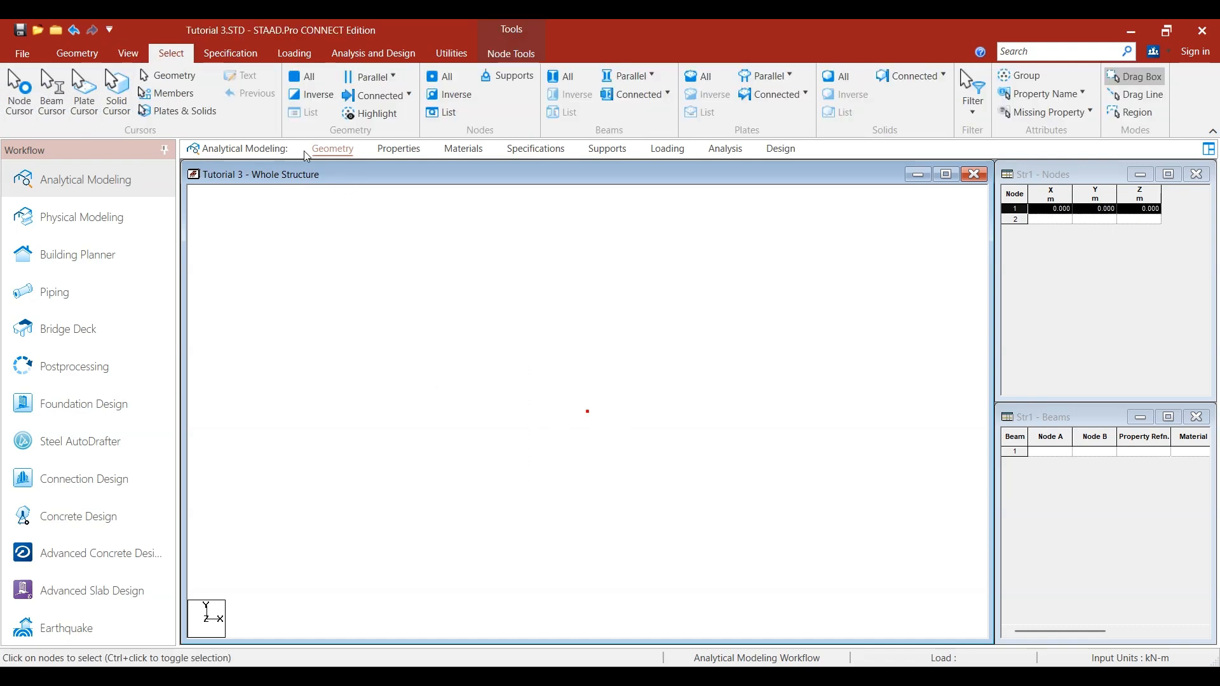
{"action": "left_click", "coordinate": [71, 52]}
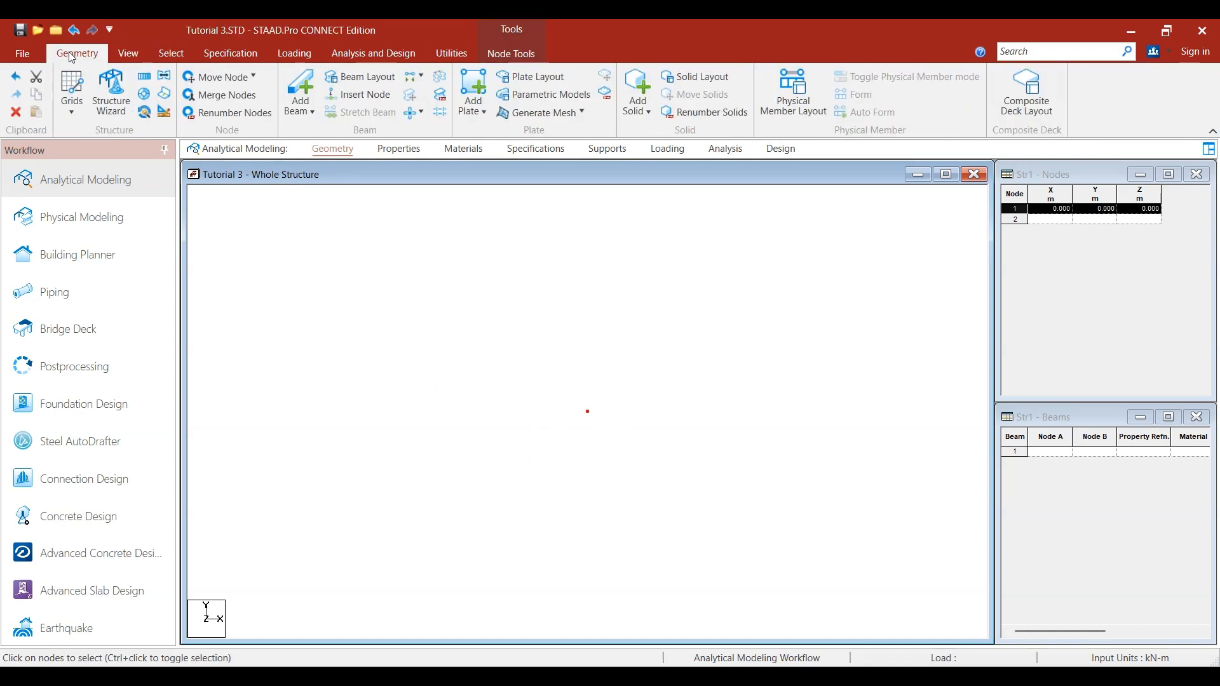
{"action": "left_click", "coordinate": [149, 81]}
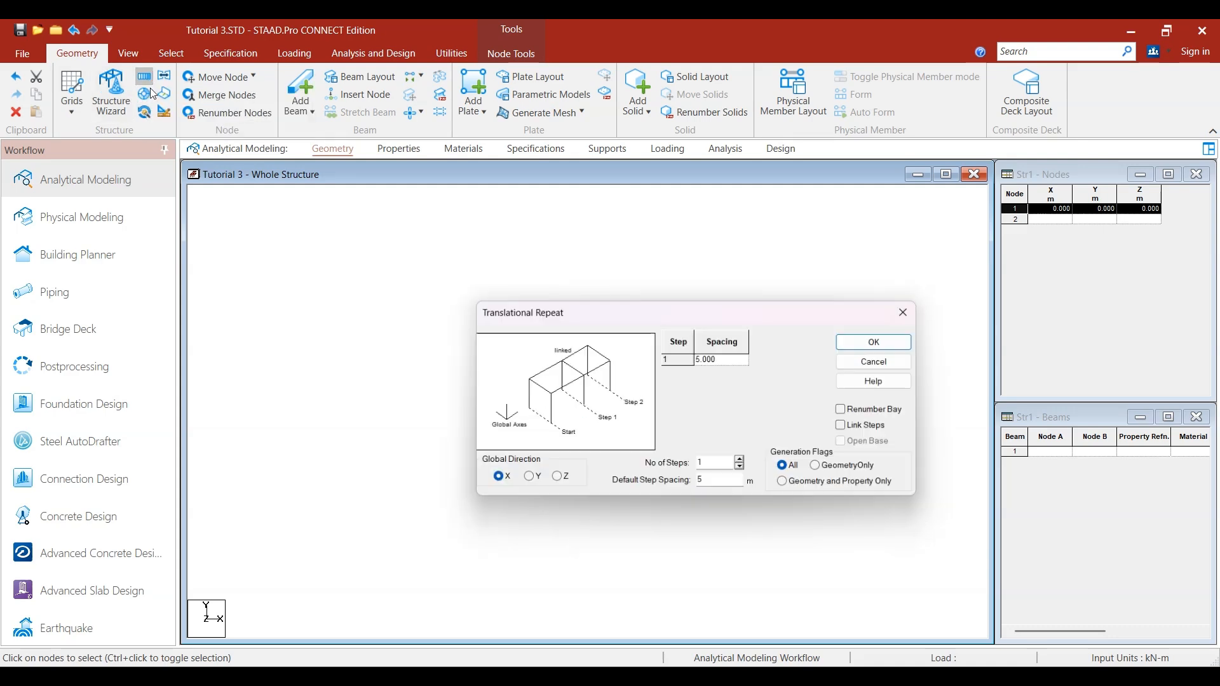
{"action": "left_click_drag", "start_coordinate": [663, 308], "coordinate": [788, 142]}
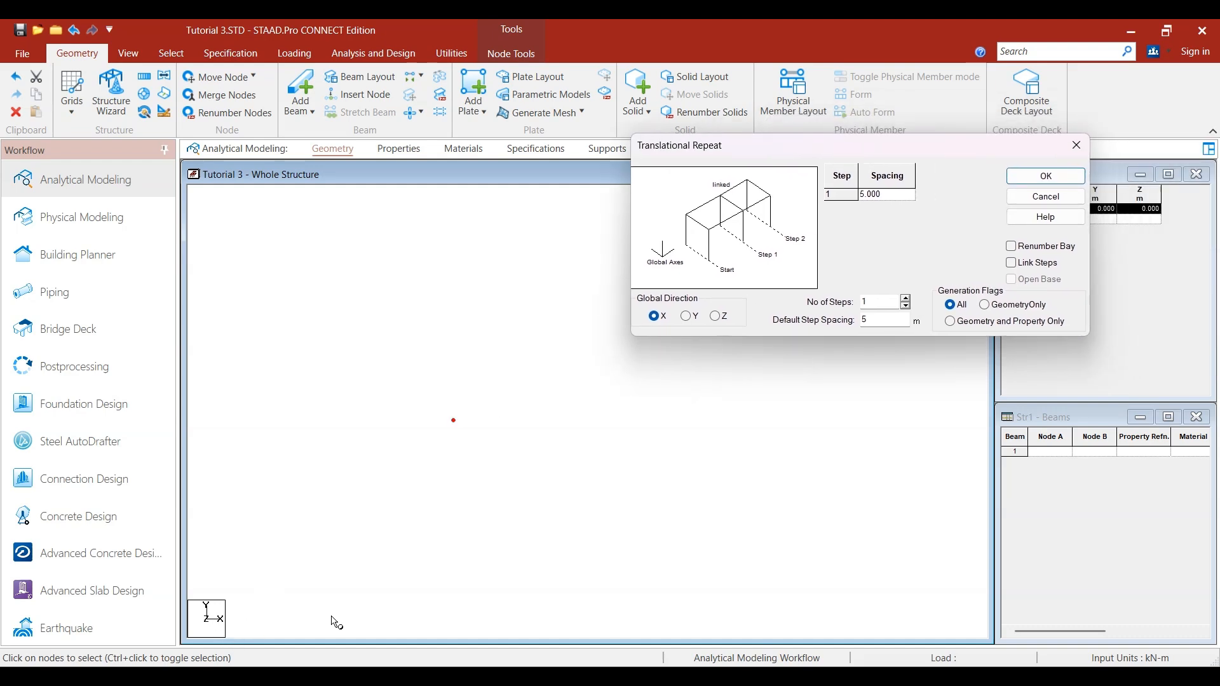
{"action": "left_click", "coordinate": [876, 303]}
{"action": "left_click", "coordinate": [1010, 265]}
{"action": "left_click", "coordinate": [1046, 176]}
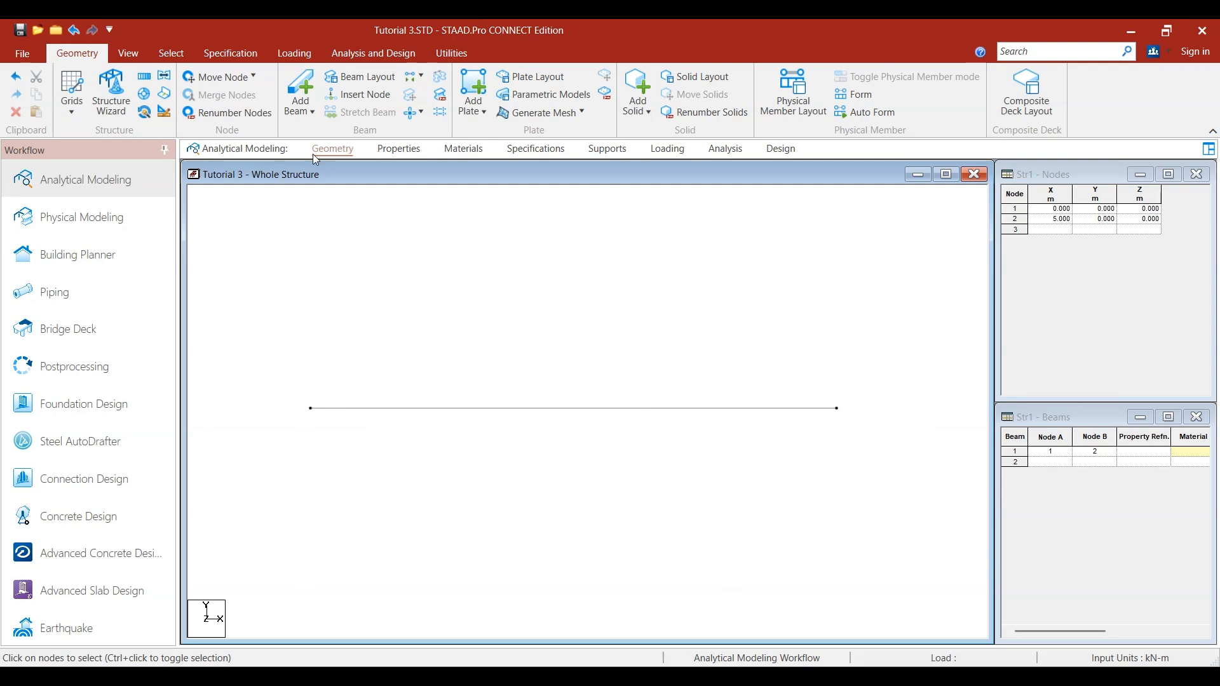
- Define a rectangular concrete section property with YD 0.45 m and ZD 0.23 m
{"action": "left_click", "coordinate": [411, 150]}
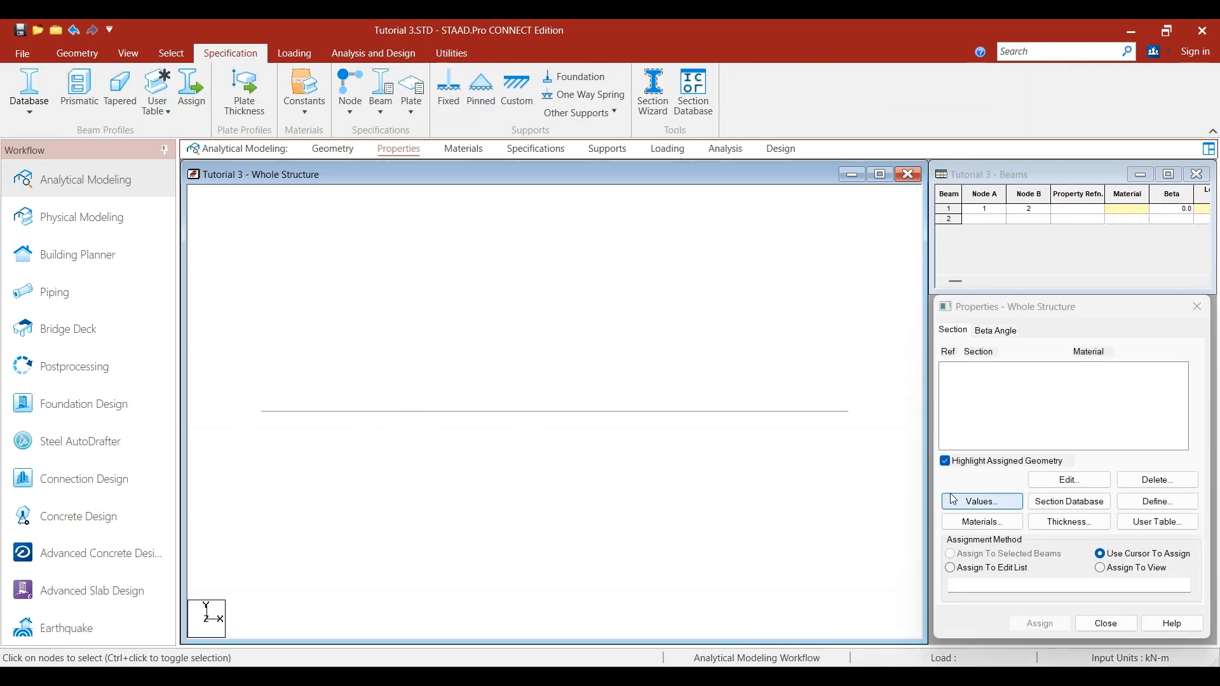
{"action": "left_click", "coordinate": [1142, 502]}
{"action": "left_click", "coordinate": [468, 284]}
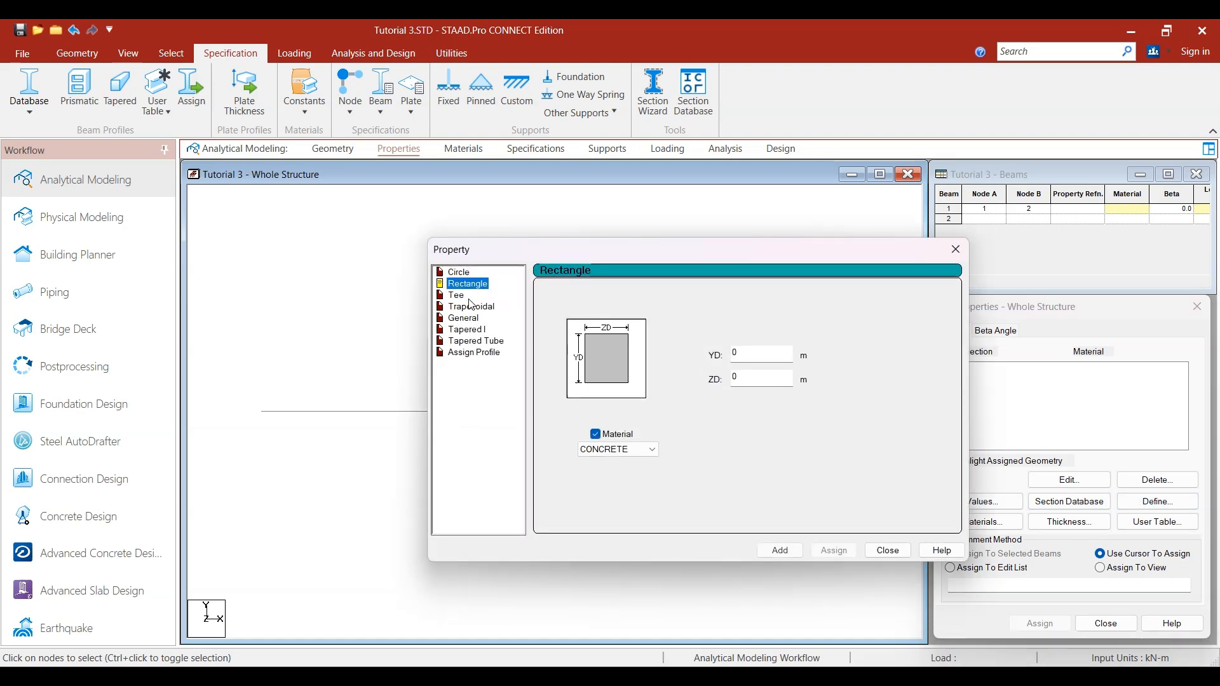
{"action": "left_click", "coordinate": [762, 379]}
{"action": "type", "text": ".23"}
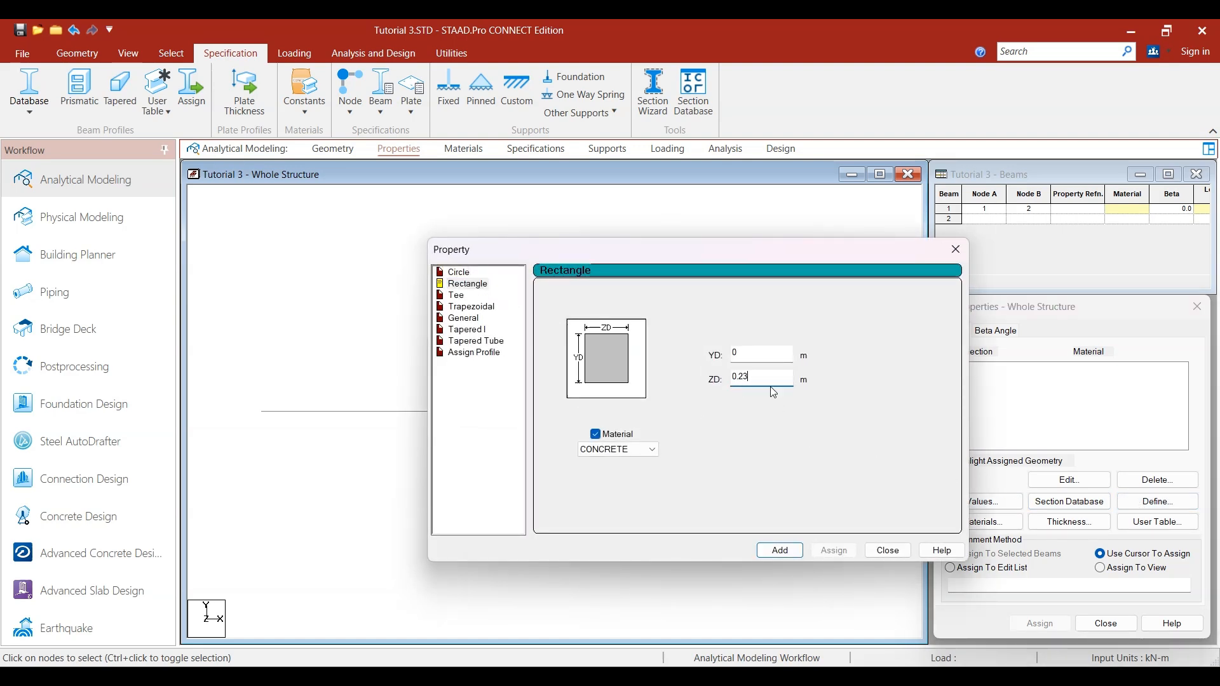
{"action": "left_click", "coordinate": [762, 355]}
{"action": "type", "text": ".45"}
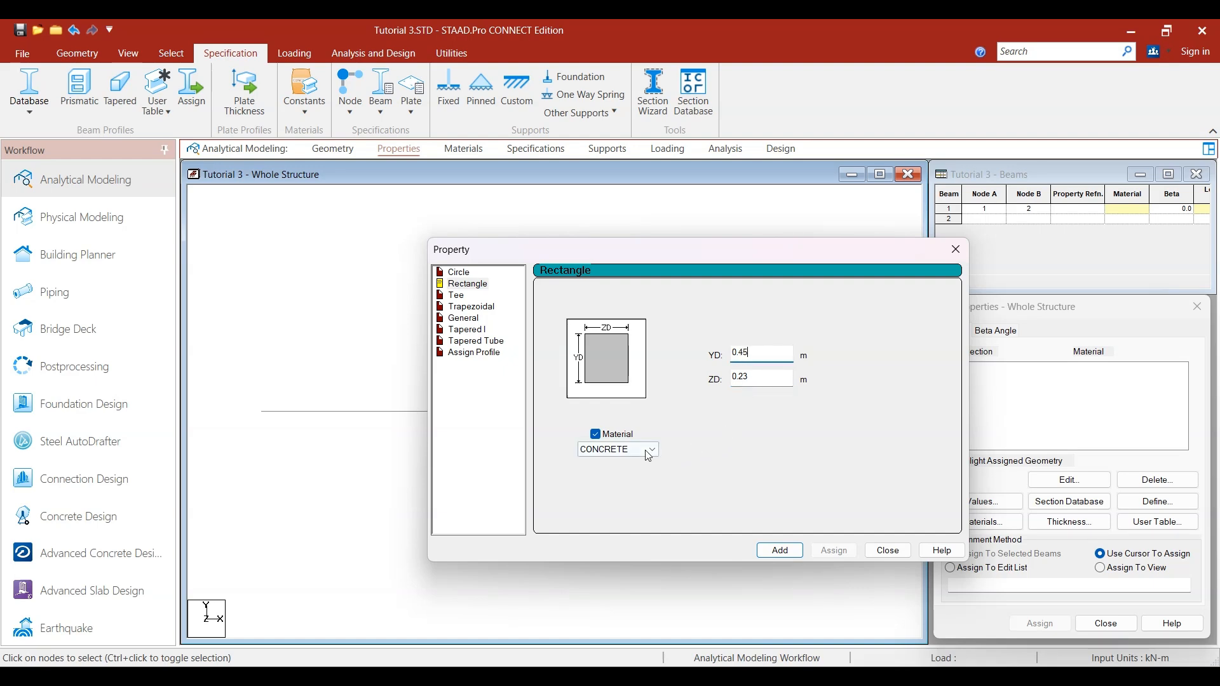
{"action": "left_click", "coordinate": [596, 434]}
{"action": "left_click", "coordinate": [596, 435]}
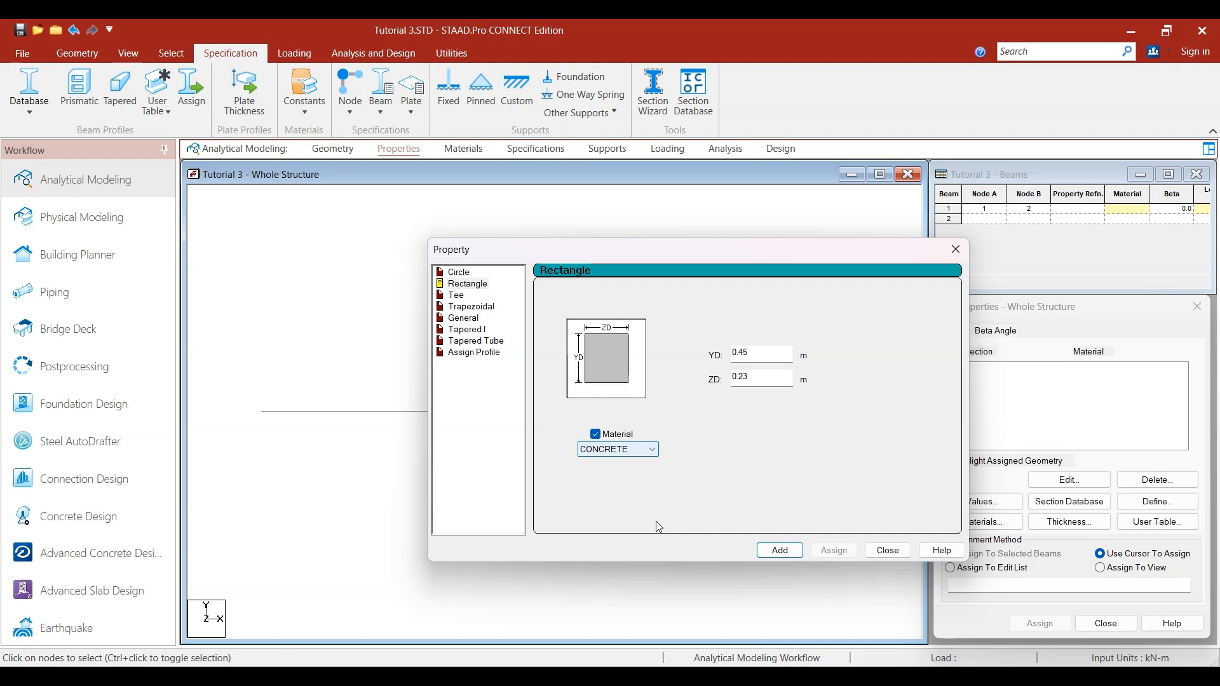
{"action": "left_click", "coordinate": [780, 550]}
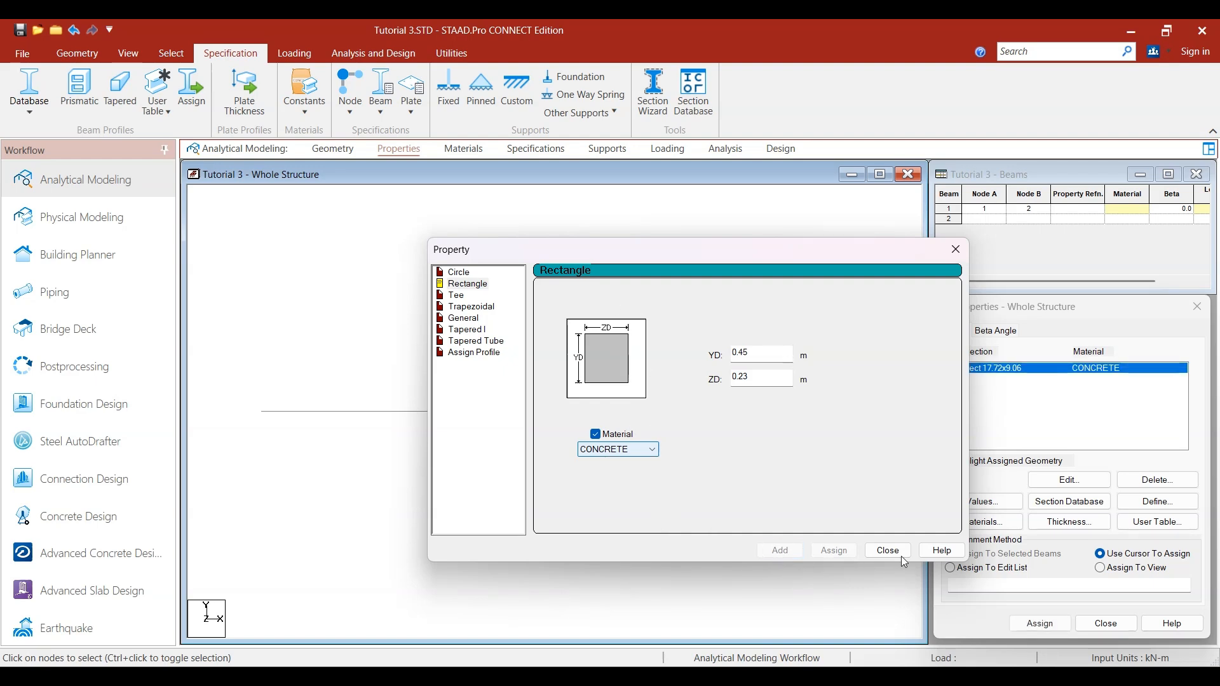
{"action": "left_click", "coordinate": [888, 550]}
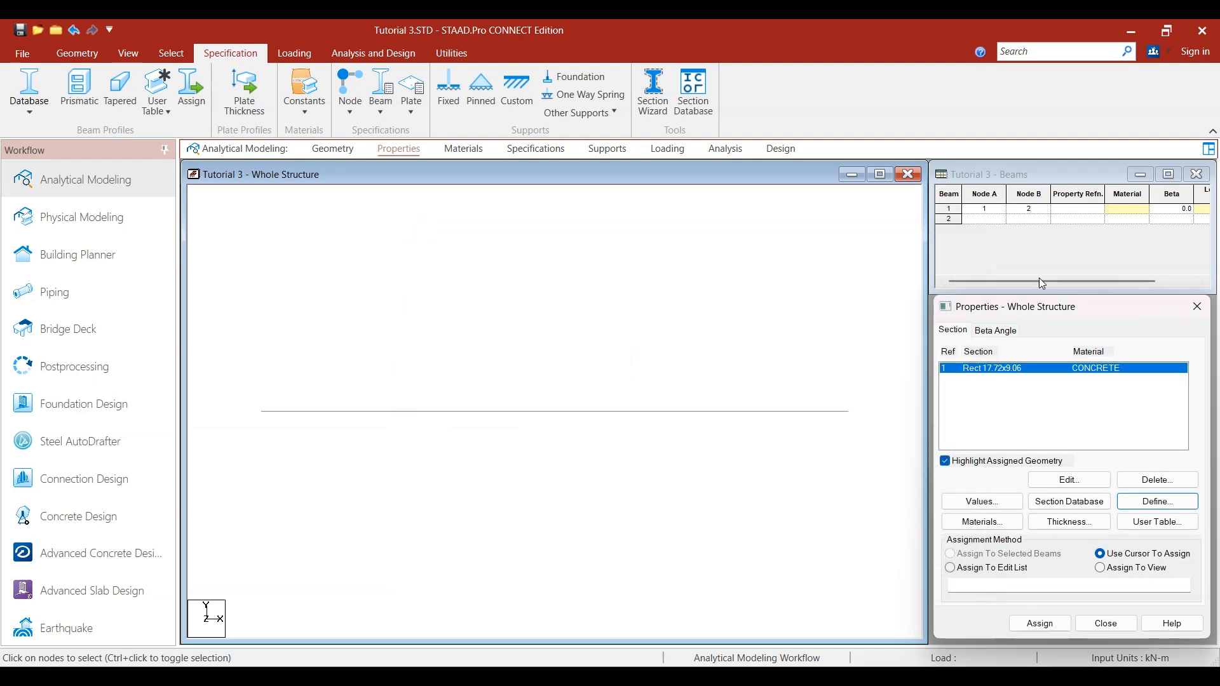
- Assign the rectangular concrete section to the selected beam
{"action": "left_click", "coordinate": [614, 413]}
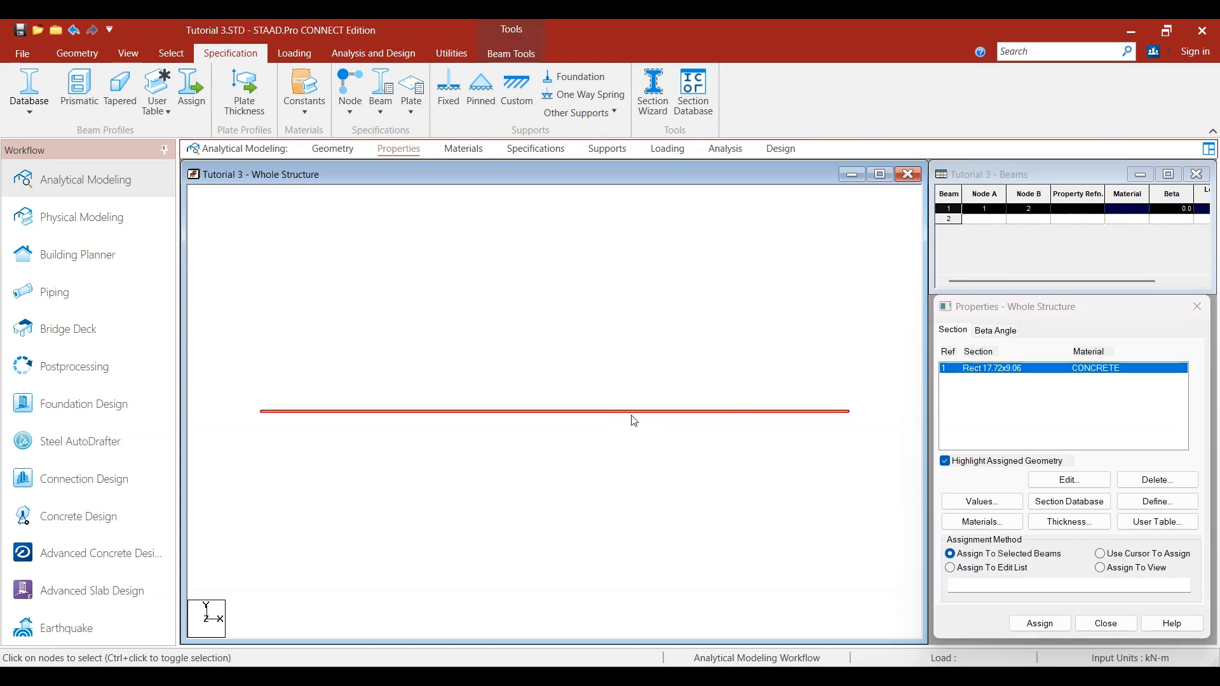
{"action": "left_click", "coordinate": [1040, 623]}
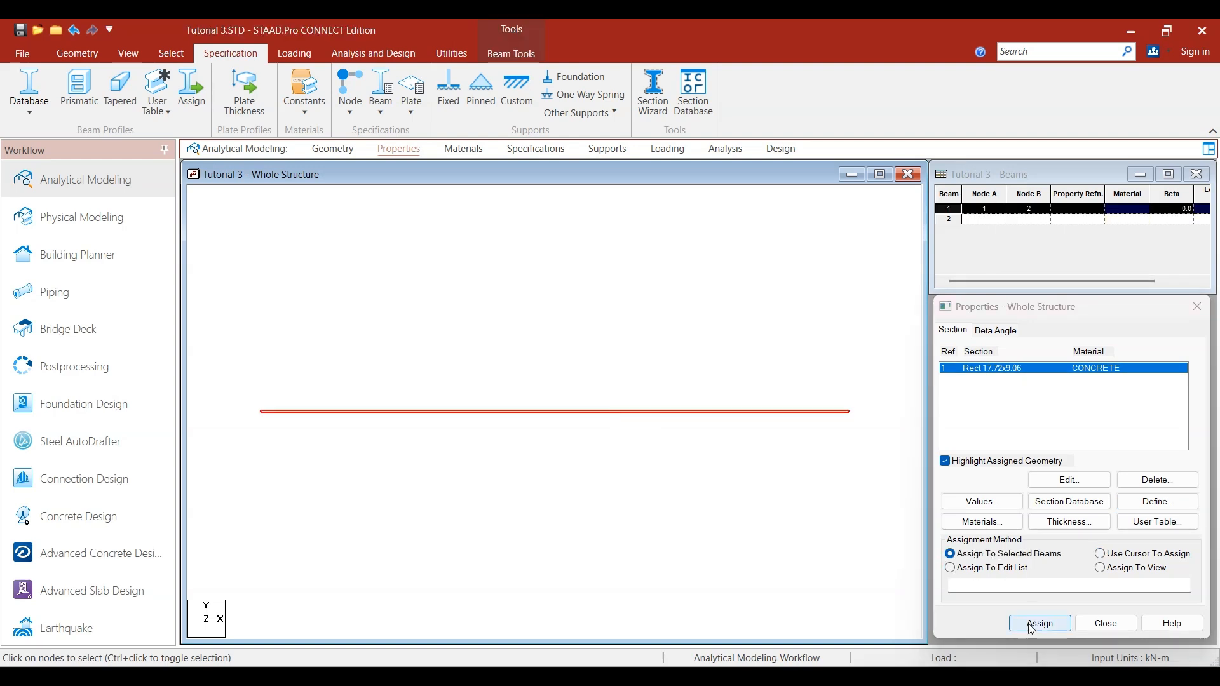
{"action": "left_click", "coordinate": [1094, 514]}
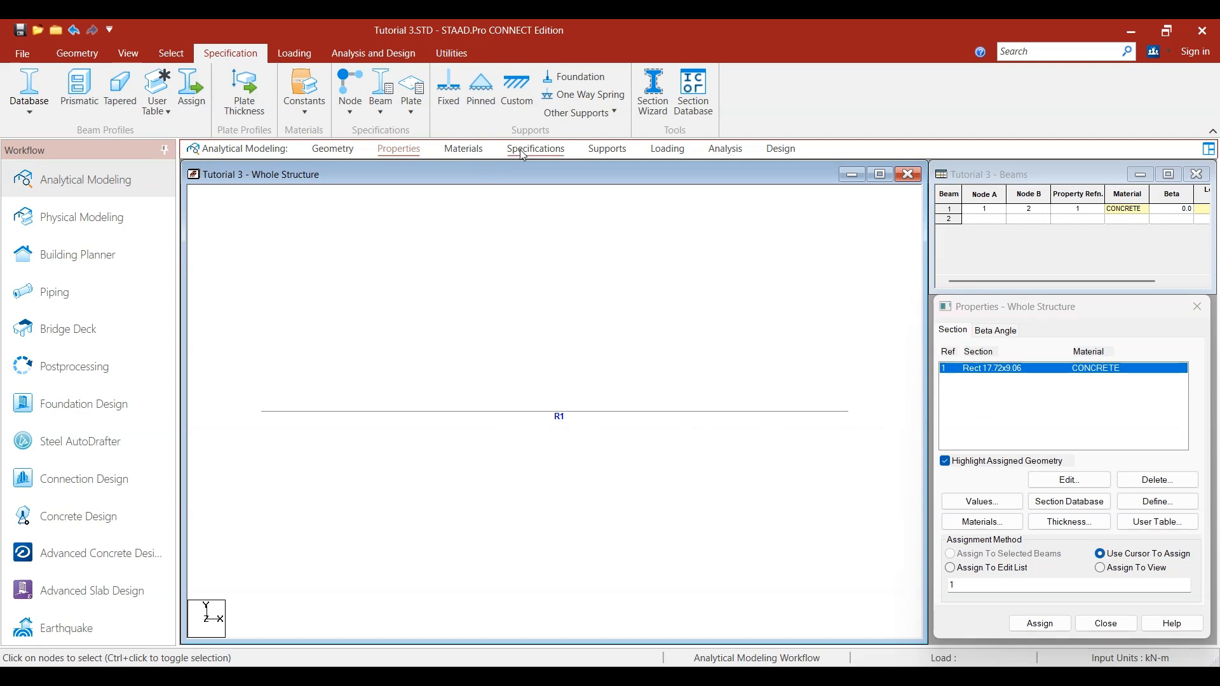
- Create a pinned support definition for the structure
{"action": "left_click", "coordinate": [591, 152]}
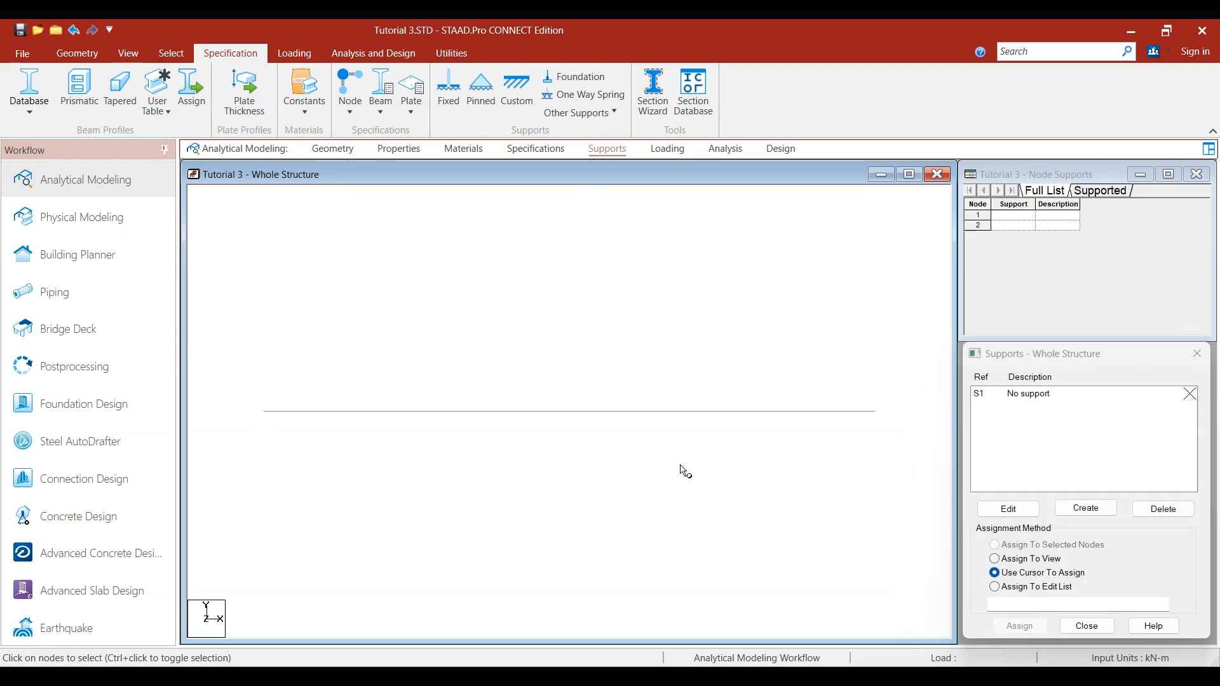
{"action": "left_click", "coordinate": [1086, 508]}
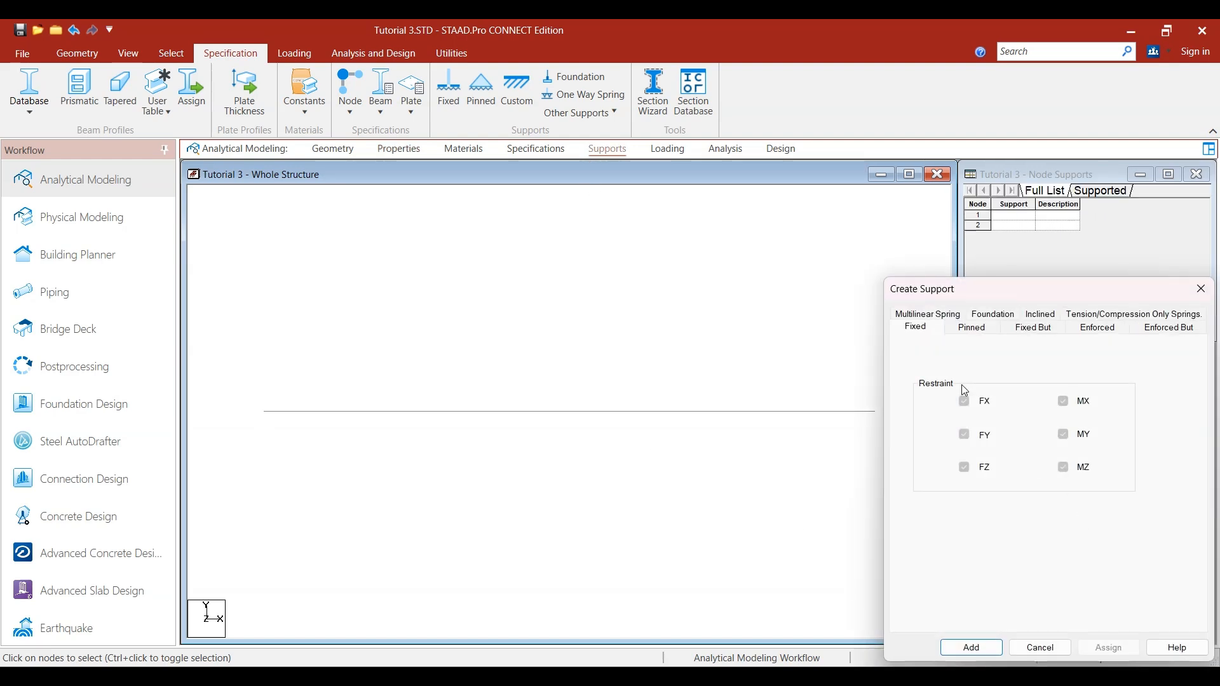
{"action": "left_click", "coordinate": [961, 329]}
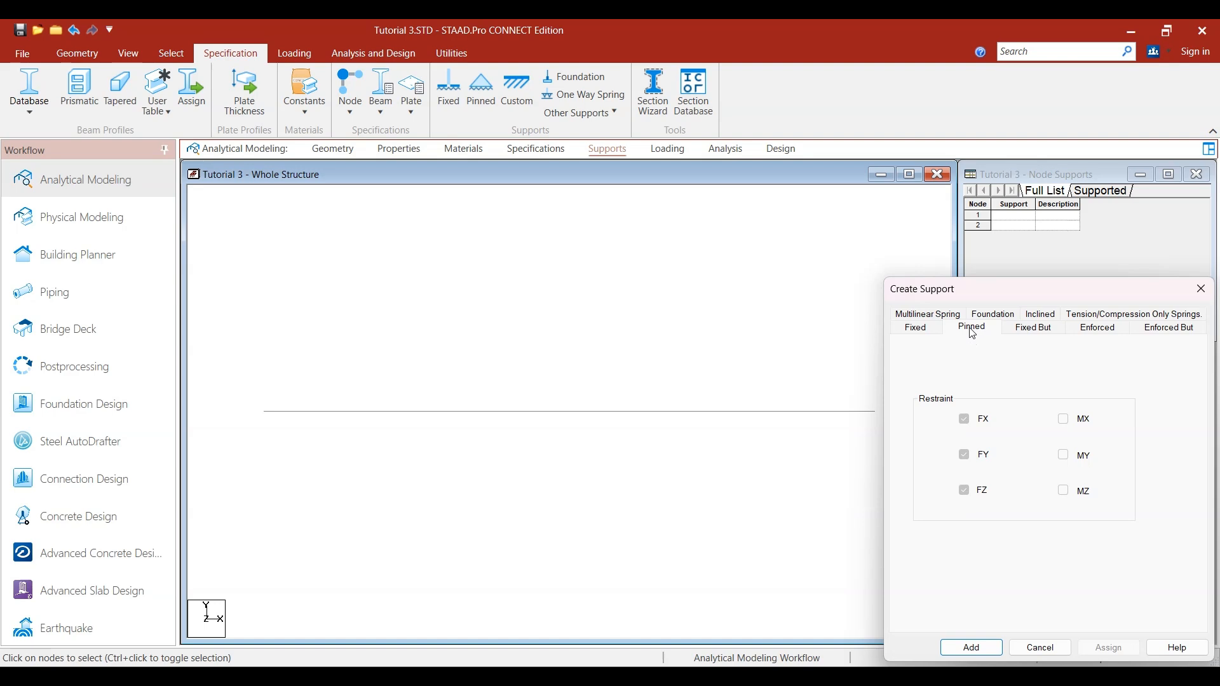
{"action": "left_click", "coordinate": [959, 647]}
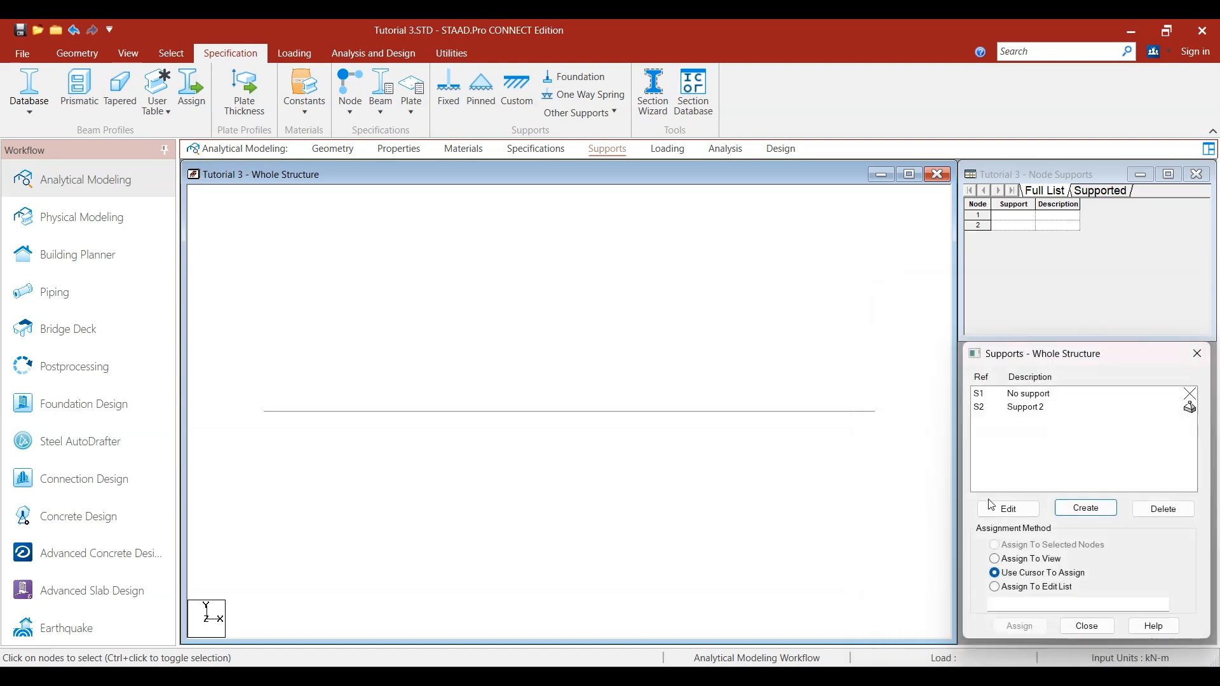
- Assign the pinned support to the nodes at both ends of the beam
{"action": "left_click", "coordinate": [1028, 408]}
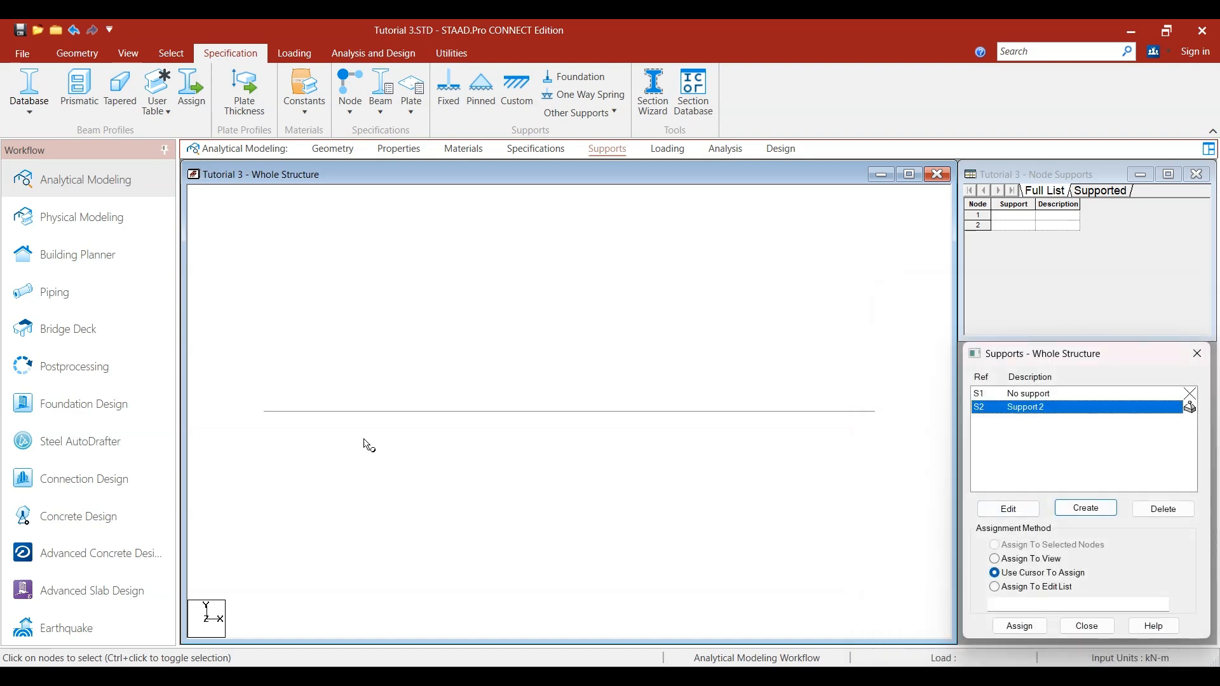
{"action": "left_click_drag", "start_coordinate": [756, 460], "coordinate": [897, 470]}
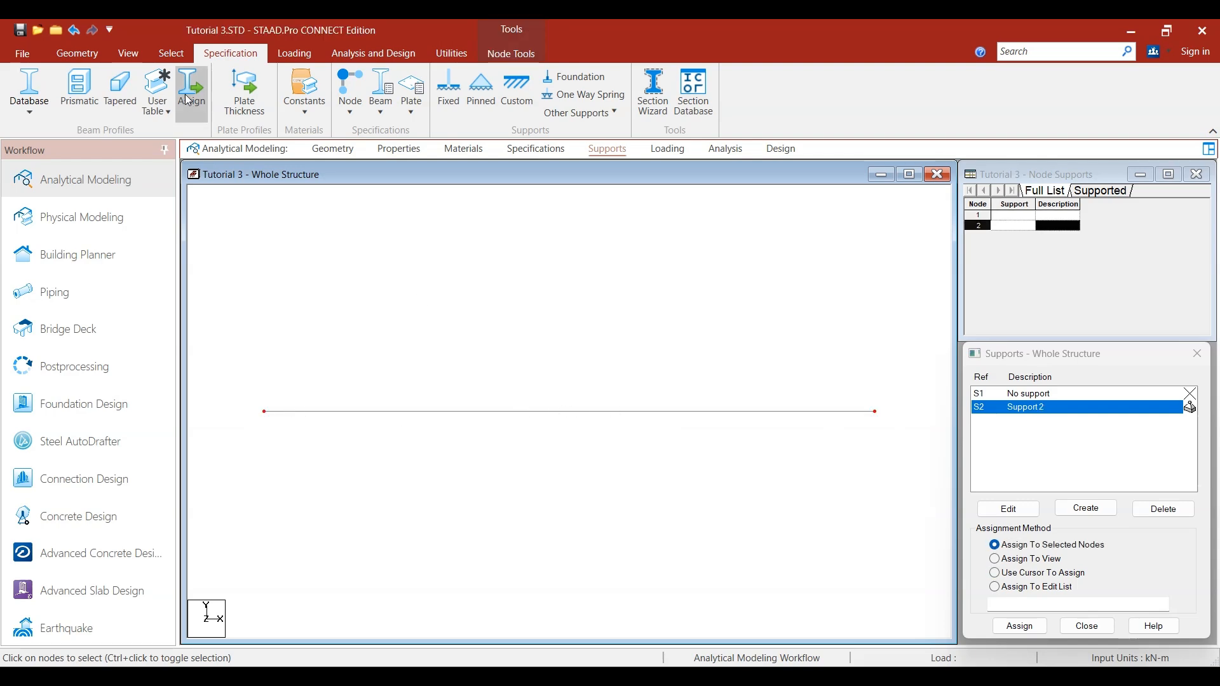
{"action": "left_click", "coordinate": [171, 53]}
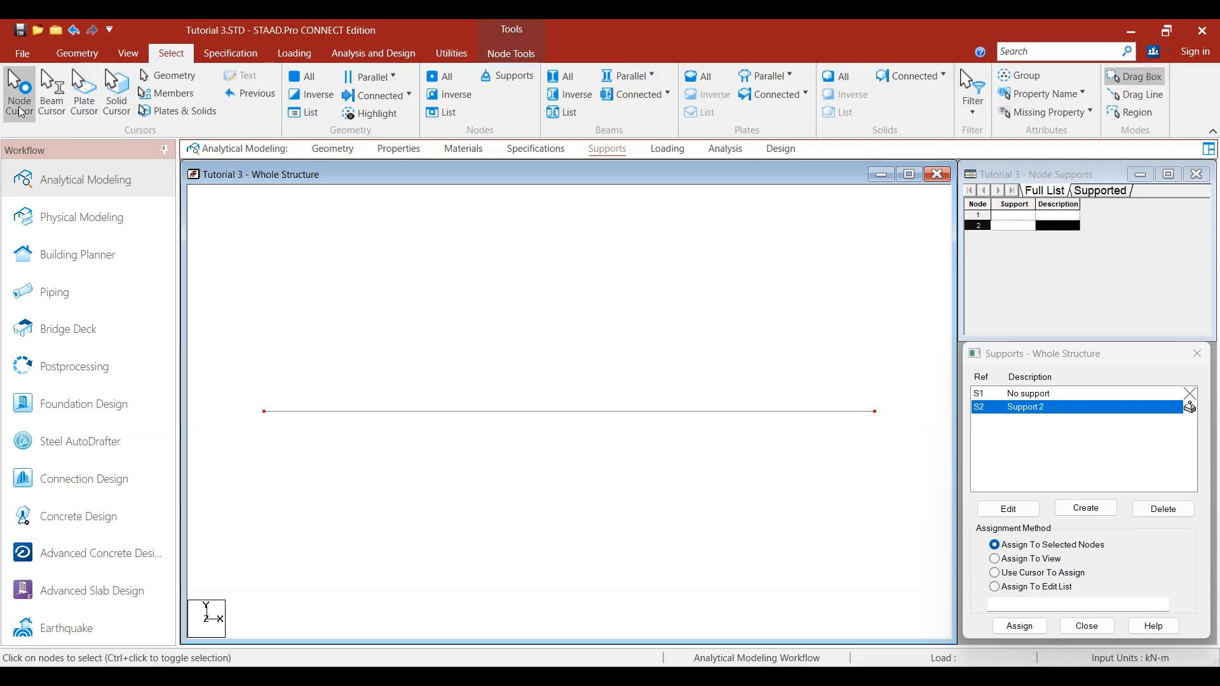
{"action": "left_click_drag", "start_coordinate": [228, 383], "coordinate": [882, 466]}
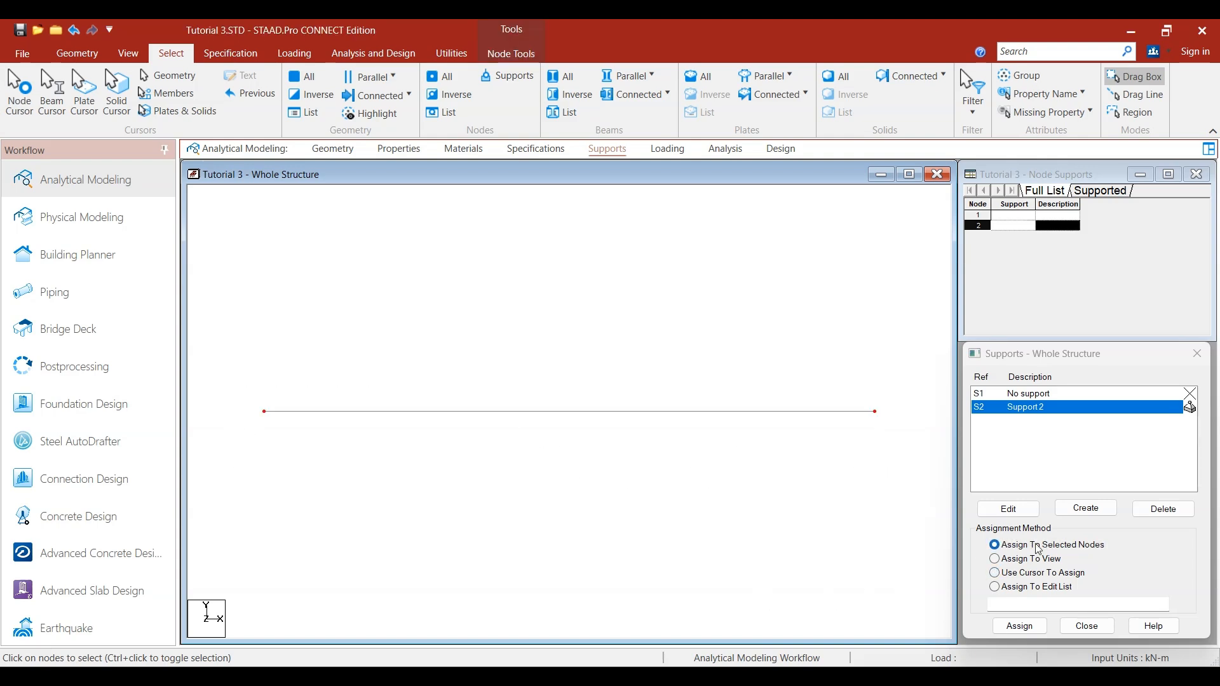
{"action": "left_click", "coordinate": [1019, 625]}
{"action": "left_click", "coordinate": [1012, 539]}
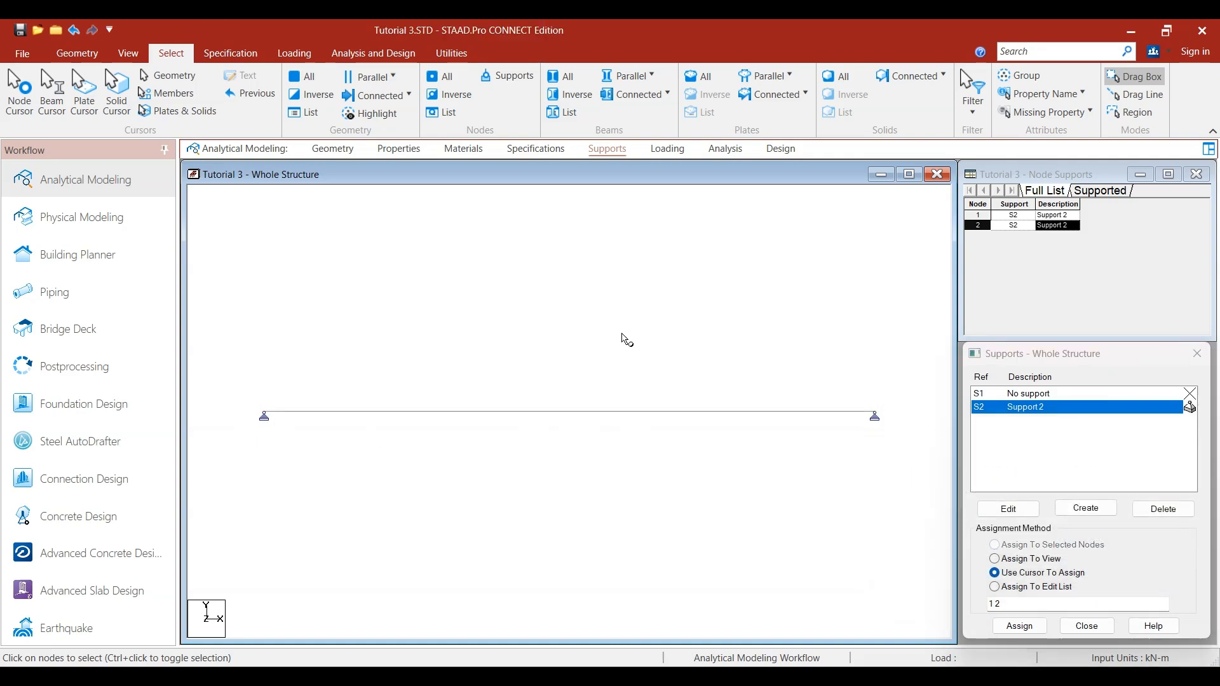
- Create primary load case 1 with loading type None and the title "UDL of 4 KN/m"
{"action": "left_click", "coordinate": [666, 150]}
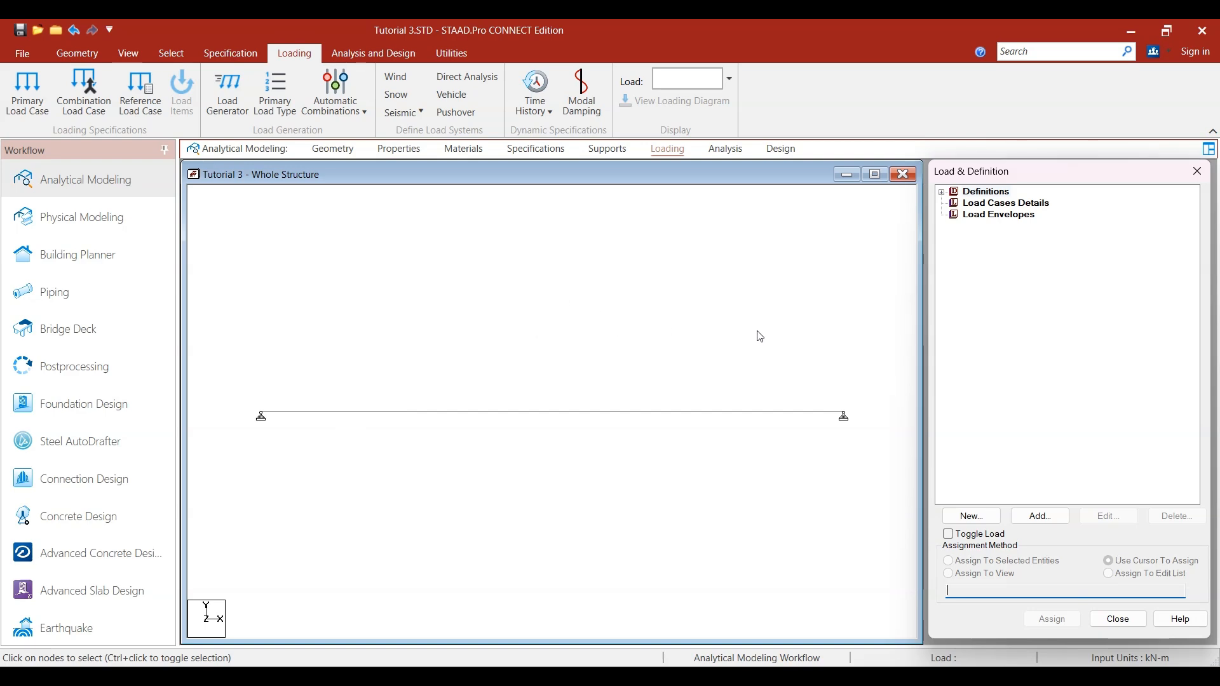
{"action": "left_click", "coordinate": [976, 205]}
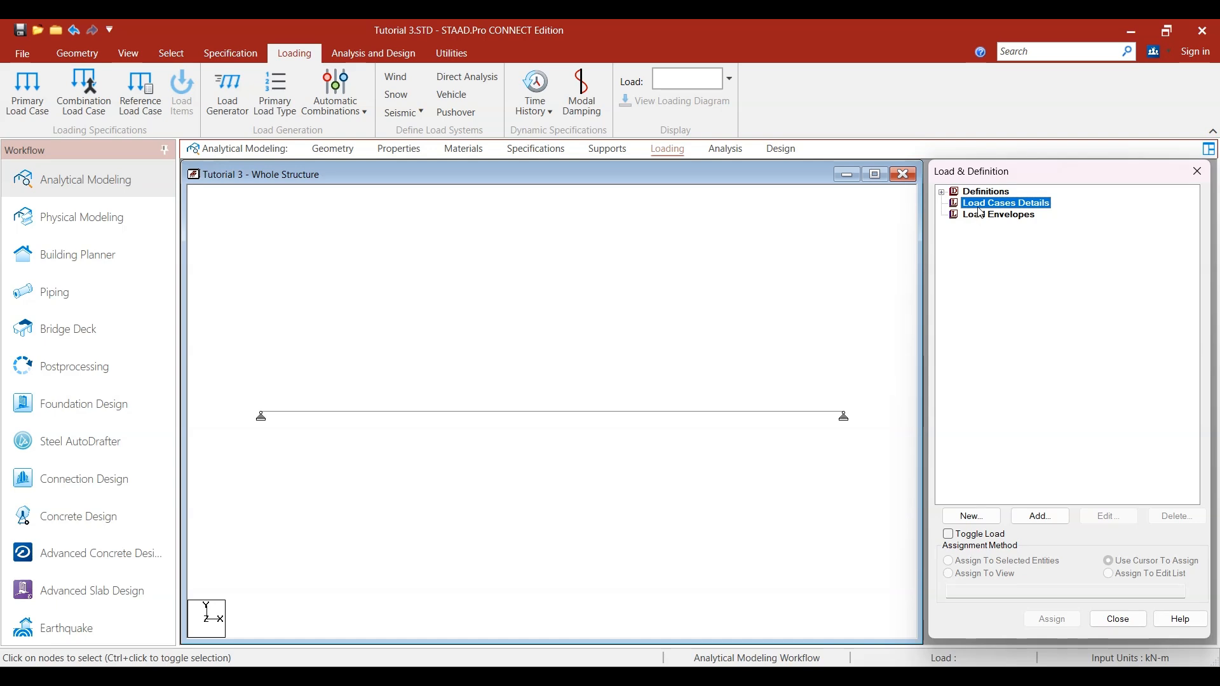
{"action": "left_click", "coordinate": [666, 150]}
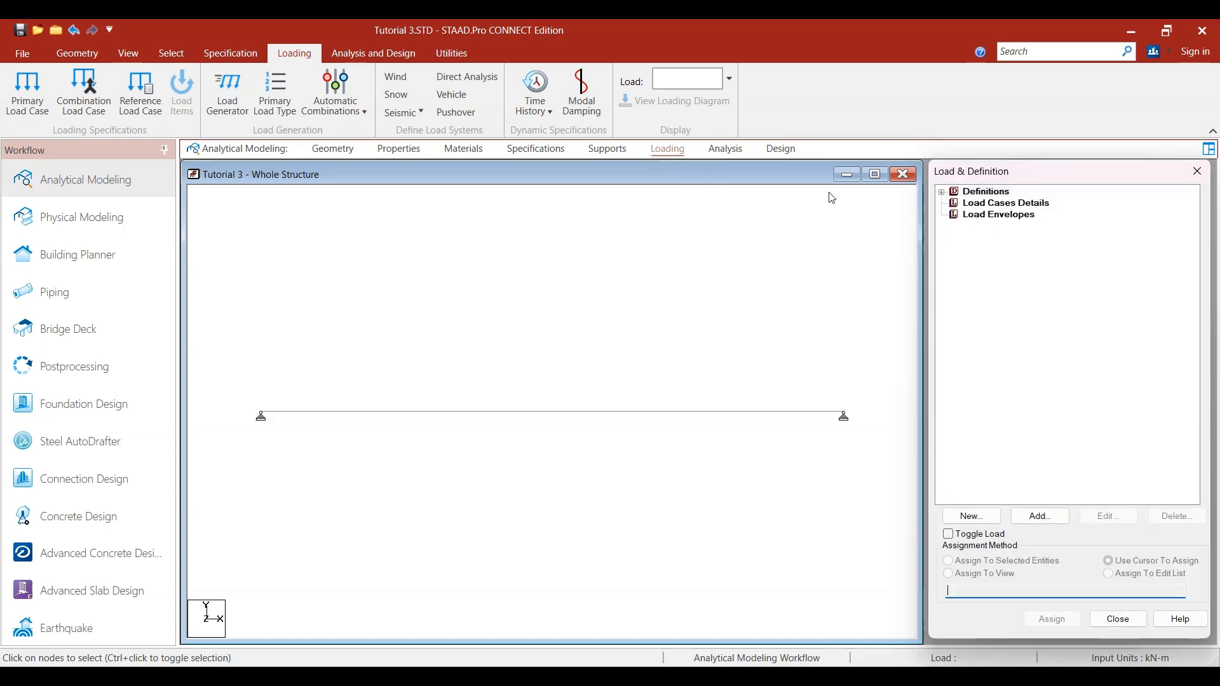
{"action": "left_click", "coordinate": [990, 205]}
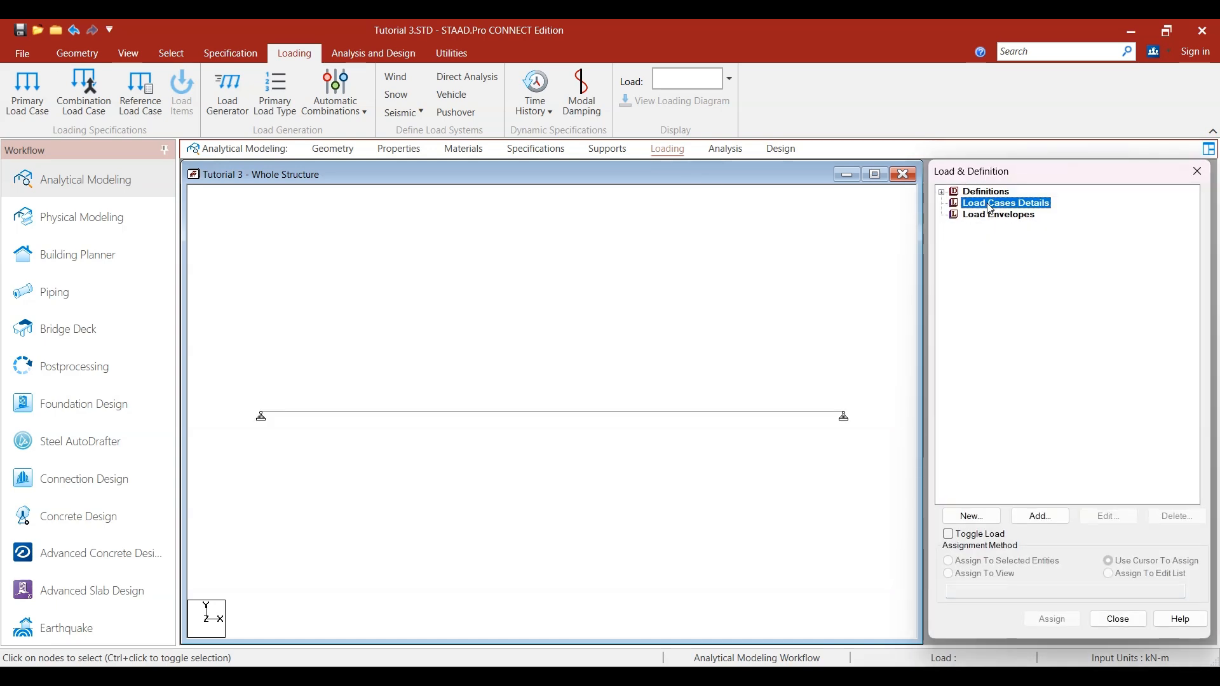
{"action": "left_click", "coordinate": [1042, 515]}
{"action": "left_click", "coordinate": [787, 304]}
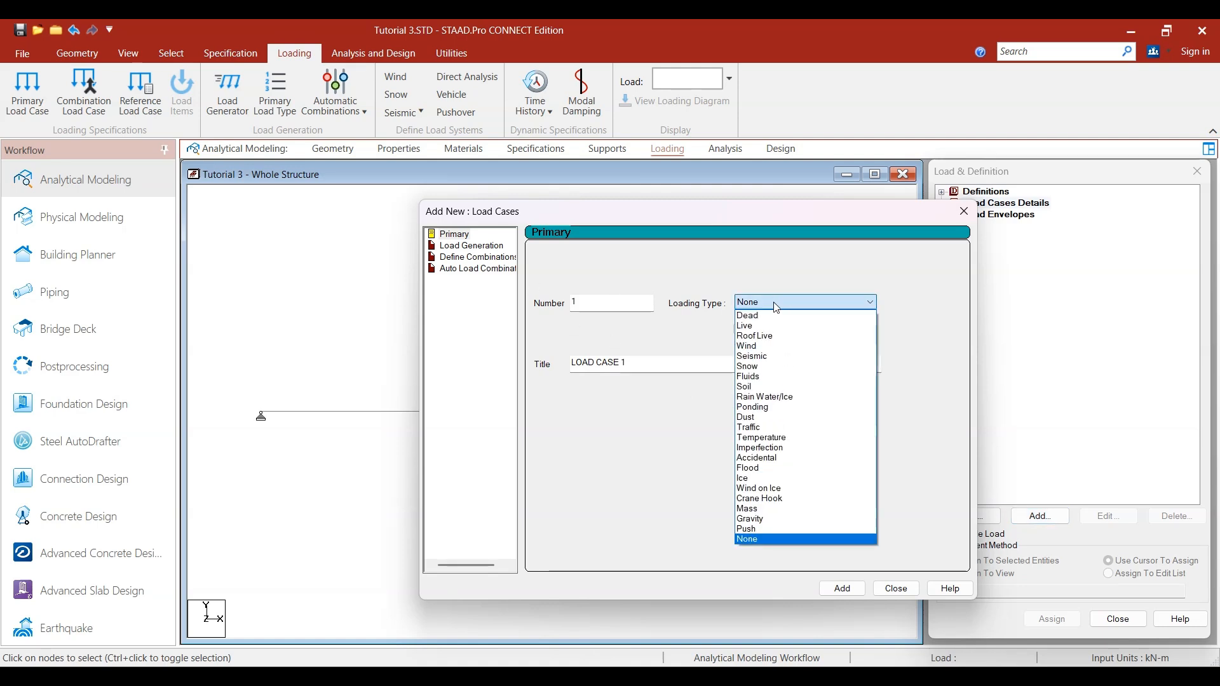
{"action": "left_click", "coordinate": [767, 302]}
{"action": "left_click_drag", "start_coordinate": [765, 212], "coordinate": [930, 106]}
{"action": "left_click", "coordinate": [928, 203]}
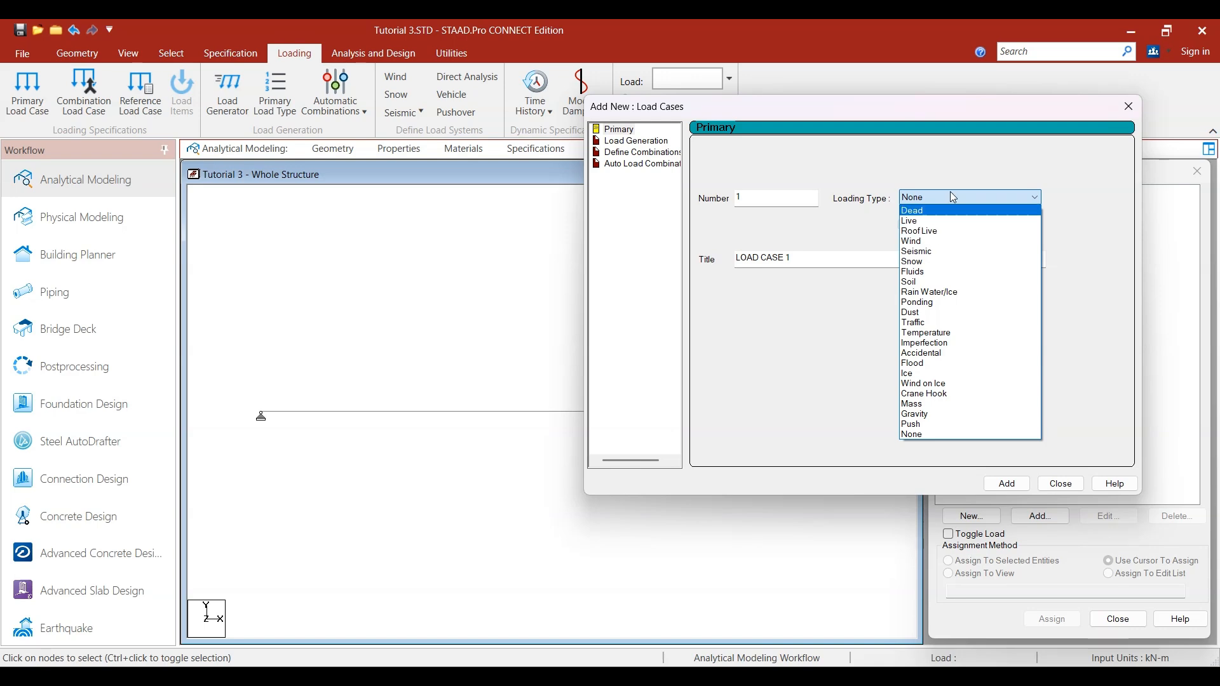
{"action": "left_click", "coordinate": [950, 195]}
{"action": "left_click_drag", "start_coordinate": [825, 263], "coordinate": [651, 259]}
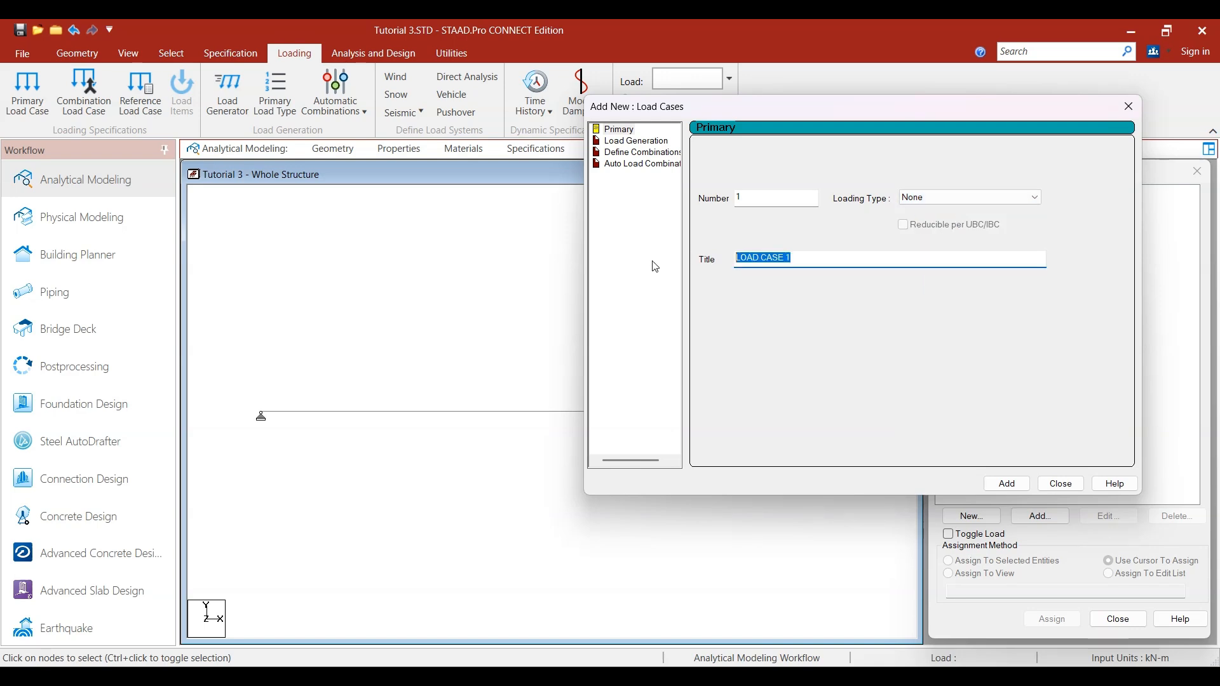
{"action": "type", "text": "UDL of 4 KN/m"}
{"action": "left_click", "coordinate": [1007, 484]}
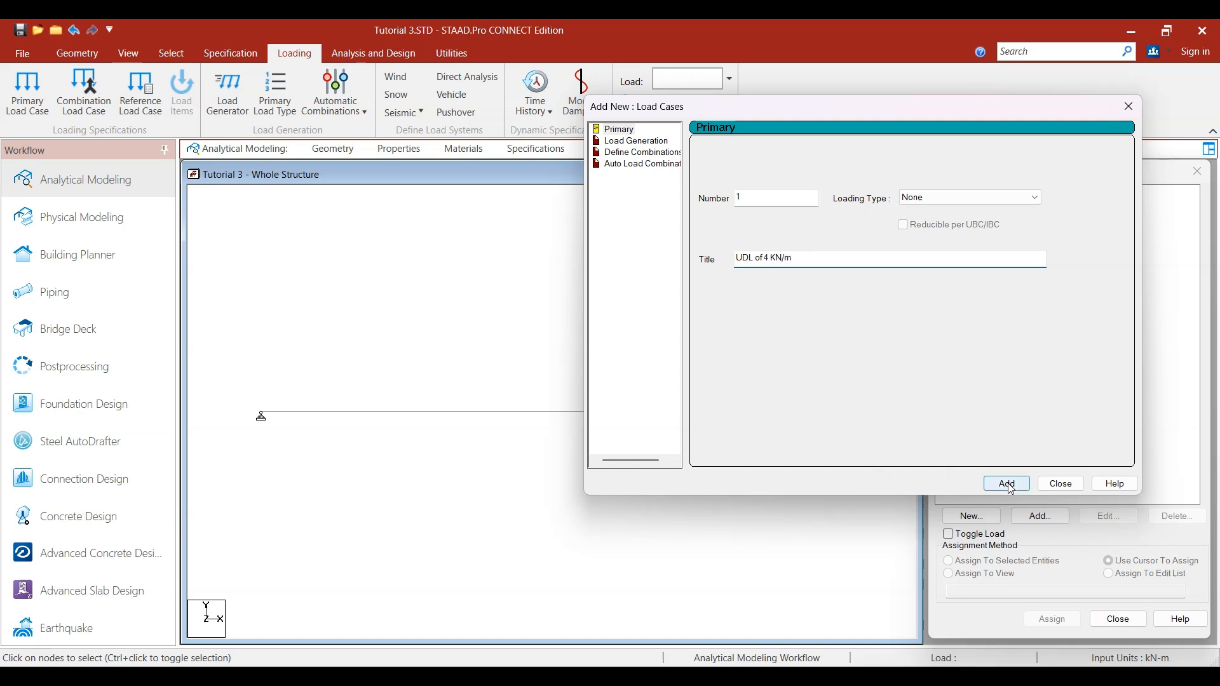
{"action": "left_click", "coordinate": [1060, 484]}
- Begin a new Uniform Force member load item under the load case "UDL of 4 KN/m"
{"action": "left_click", "coordinate": [1010, 215]}
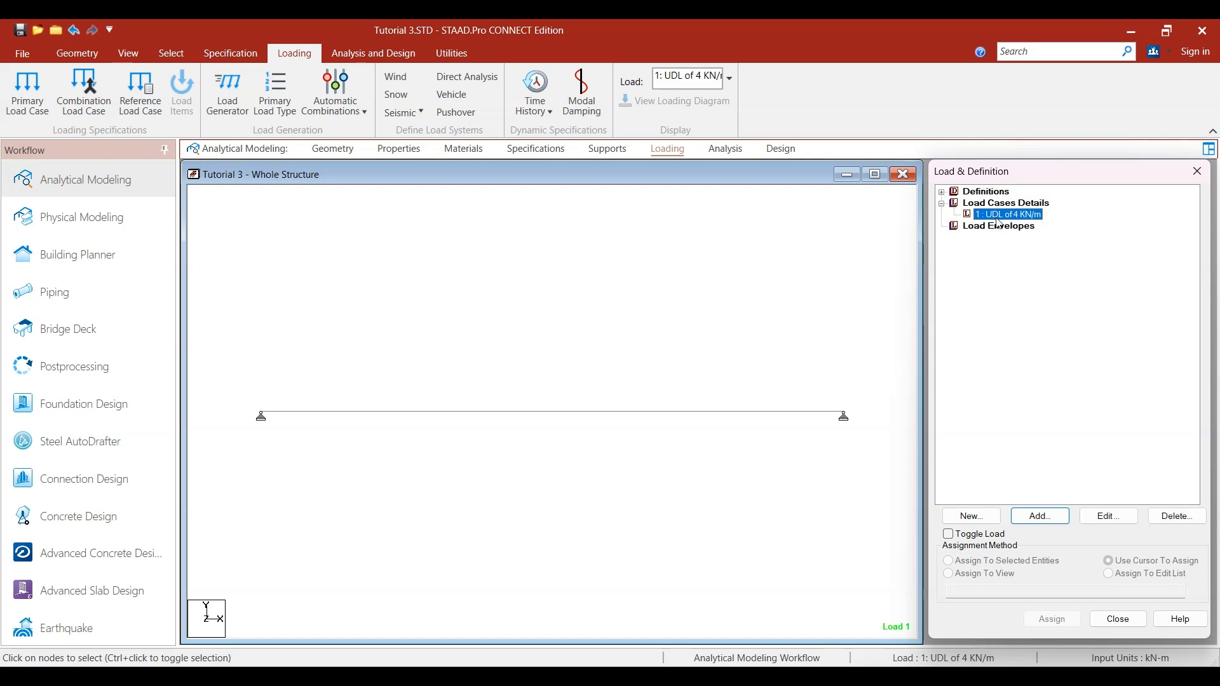
{"action": "left_click", "coordinate": [1052, 520]}
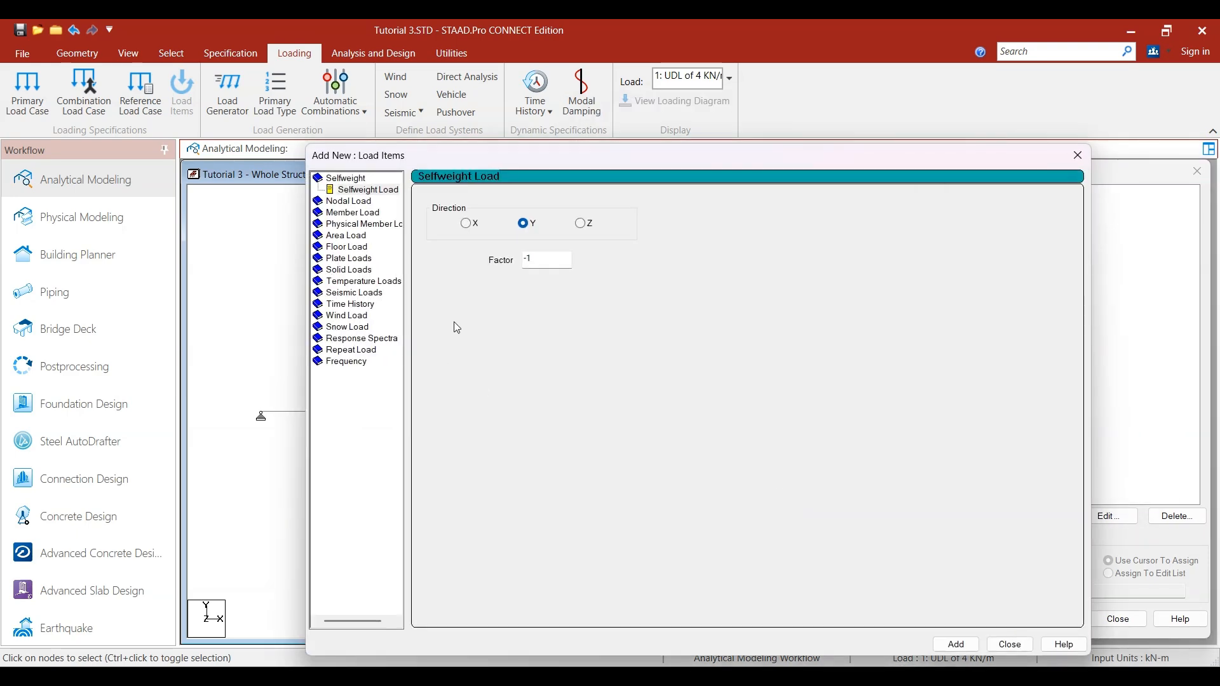
{"action": "left_click", "coordinate": [355, 213]}
{"action": "left_click_drag", "start_coordinate": [738, 153], "coordinate": [1061, 94]}
{"action": "scroll", "coordinate": [631, 294], "scroll_direction": "down", "scroll_amount": 2}
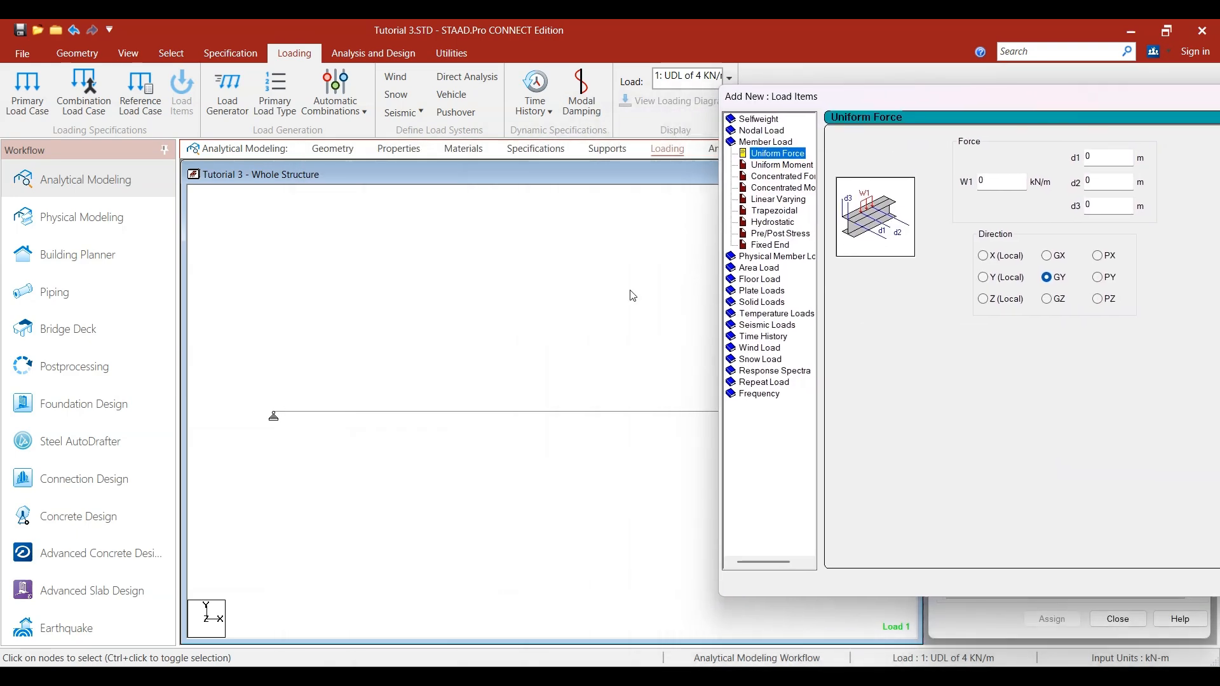
{"action": "middle_click_drag", "start_coordinate": [637, 314], "coordinate": [410, 293]}
{"action": "scroll", "coordinate": [453, 338], "scroll_direction": "down", "scroll_amount": 1}
{"action": "middle_click_drag", "start_coordinate": [469, 343], "coordinate": [552, 349]}
{"action": "double_click", "coordinate": [760, 142]}
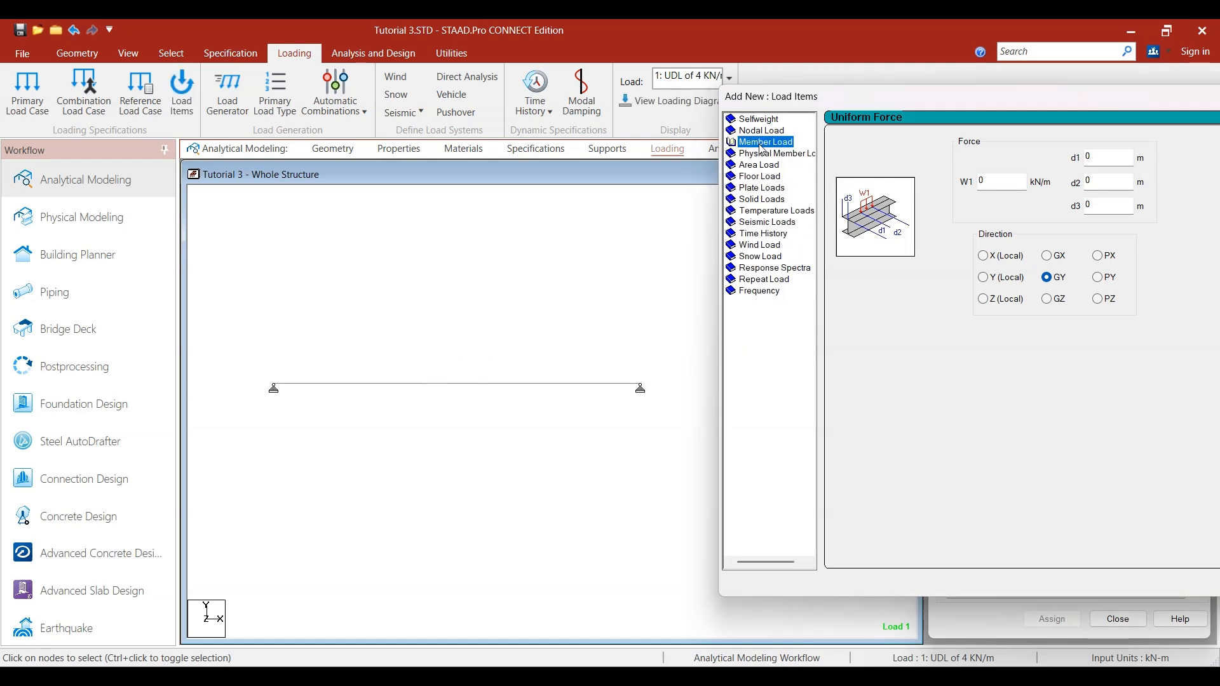
{"action": "double_click", "coordinate": [760, 142]}
{"action": "left_click", "coordinate": [776, 153]}
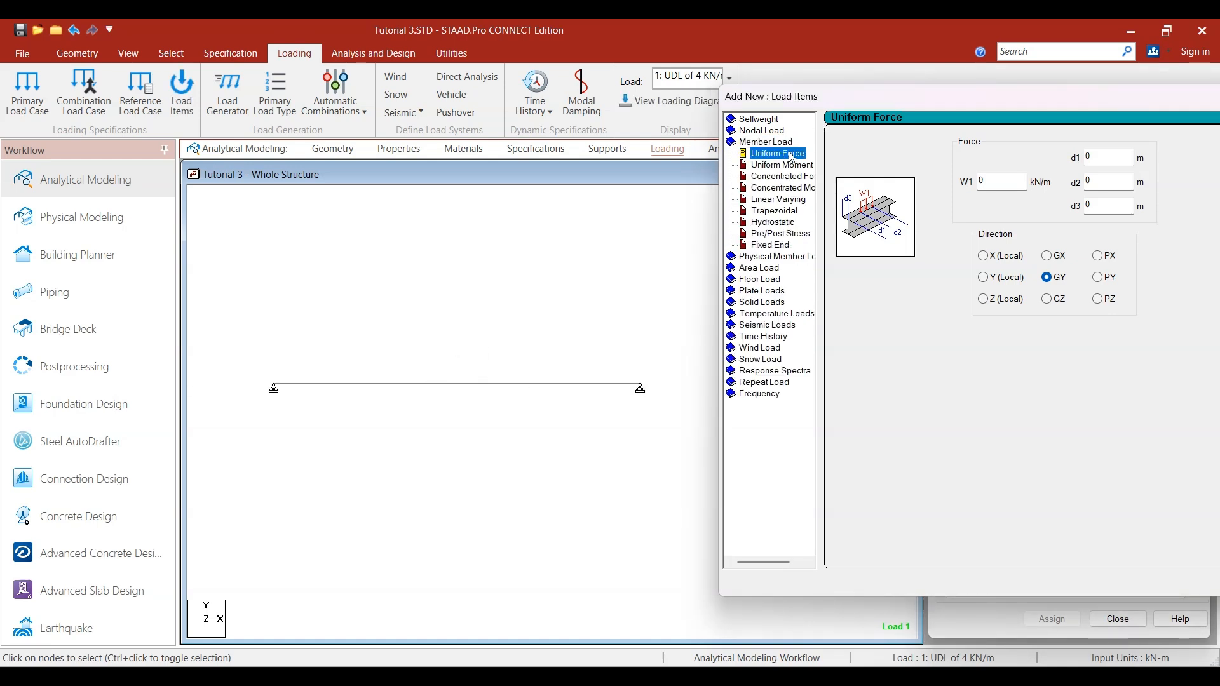
- Set the uniform force W1 to -4 kN/m in the GY direction and add it to the load case
{"action": "double_click", "coordinate": [996, 184]}
{"action": "type", "text": "-4"}
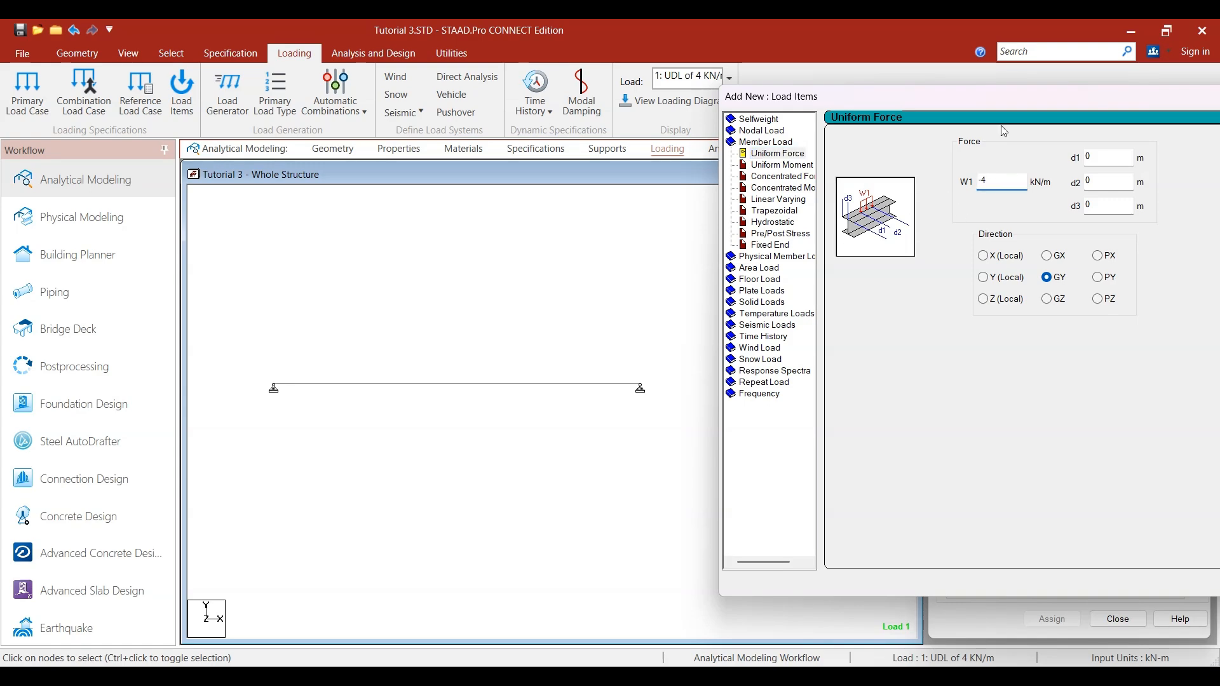
{"action": "left_click_drag", "start_coordinate": [906, 98], "coordinate": [522, 132]}
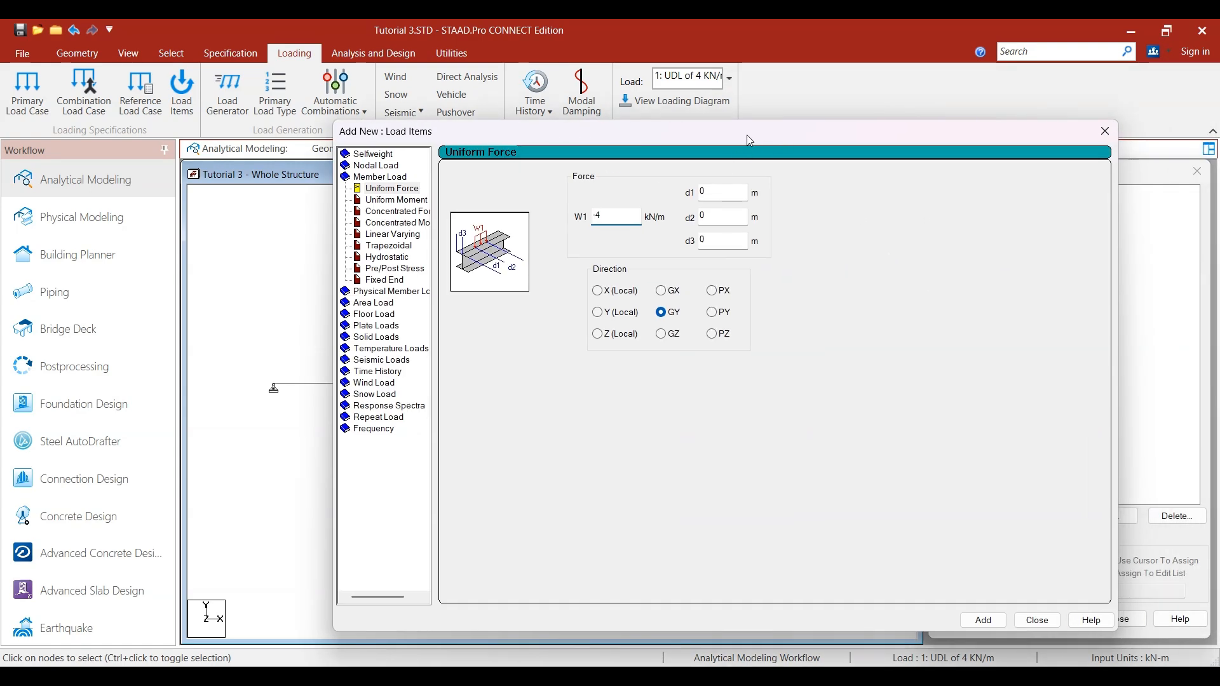
{"action": "left_click_drag", "start_coordinate": [747, 136], "coordinate": [500, 135]}
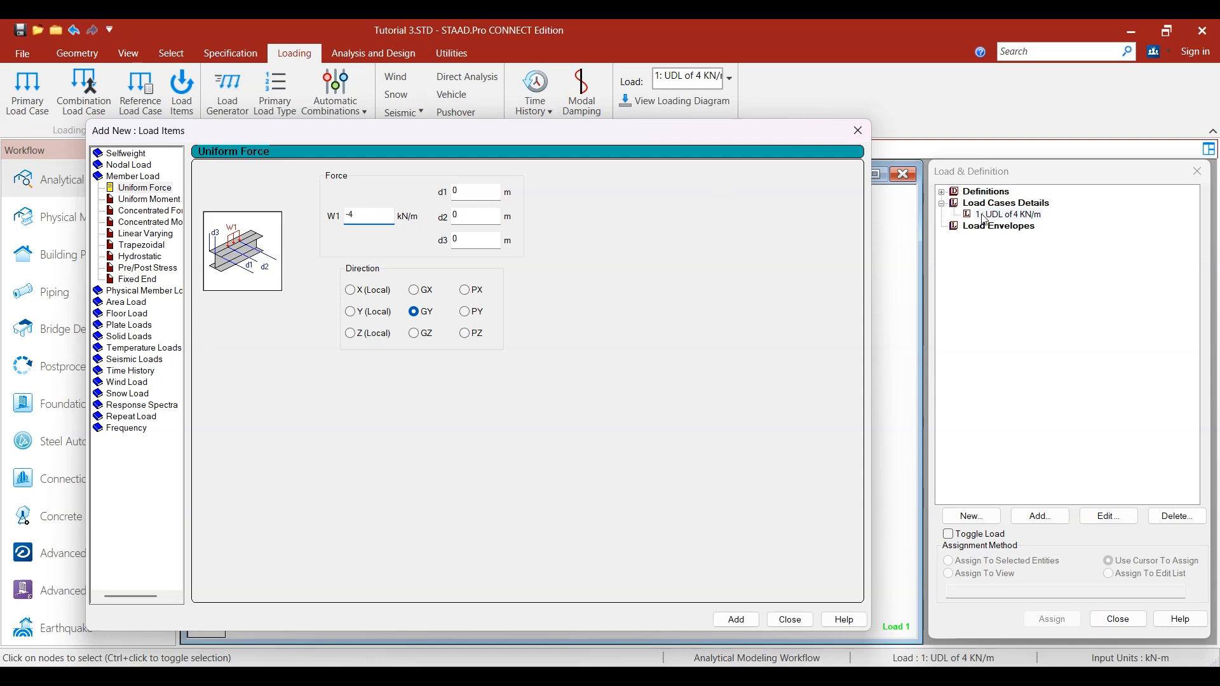
{"action": "left_click_drag", "start_coordinate": [640, 137], "coordinate": [1040, 124]}
{"action": "left_click_drag", "start_coordinate": [711, 129], "coordinate": [804, 140]}
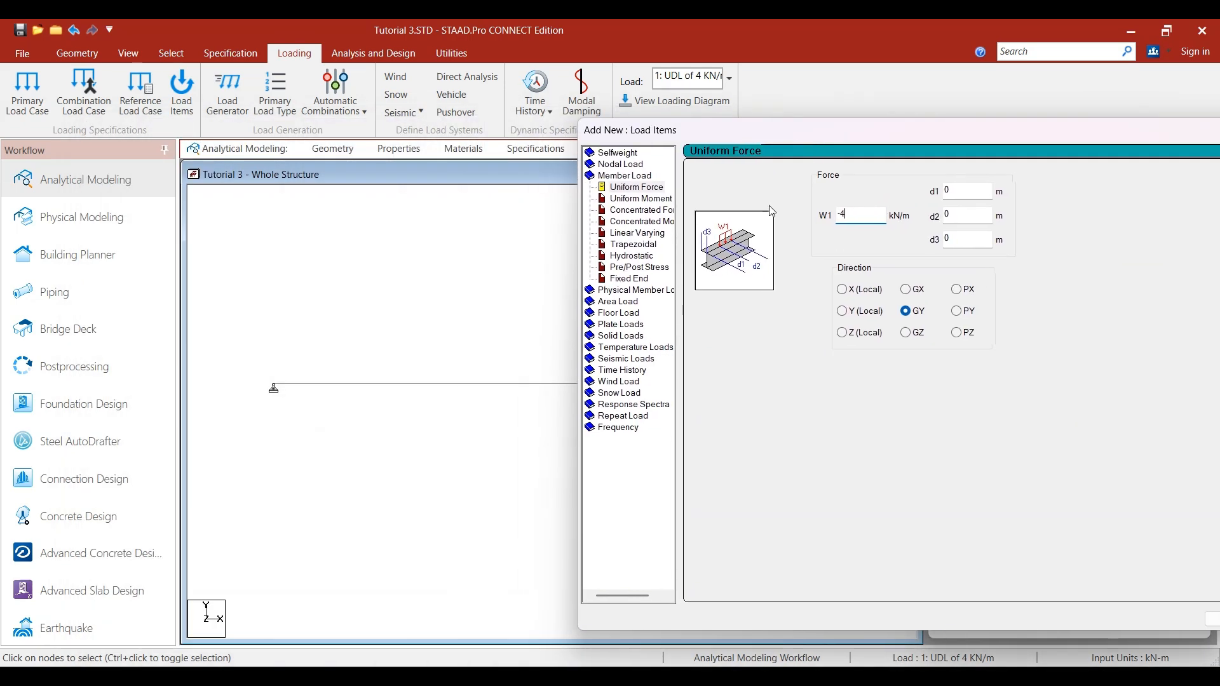
{"action": "left_click_drag", "start_coordinate": [729, 141], "coordinate": [807, 141]}
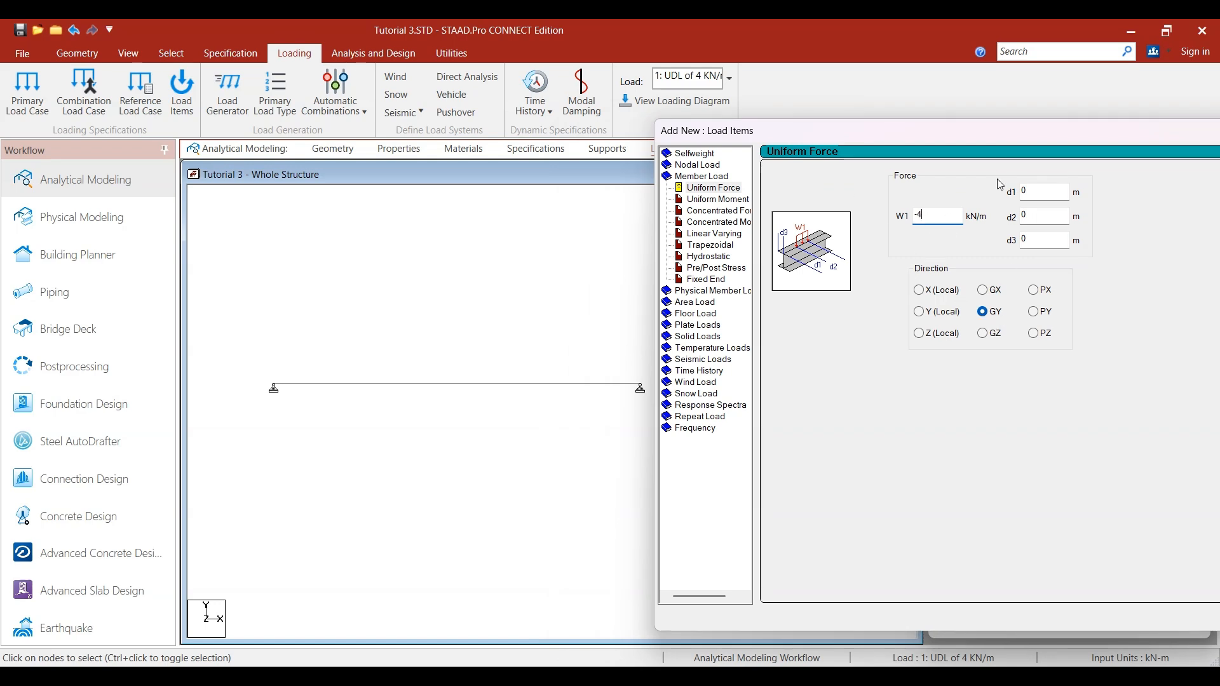
{"action": "left_click_drag", "start_coordinate": [984, 134], "coordinate": [721, 113]}
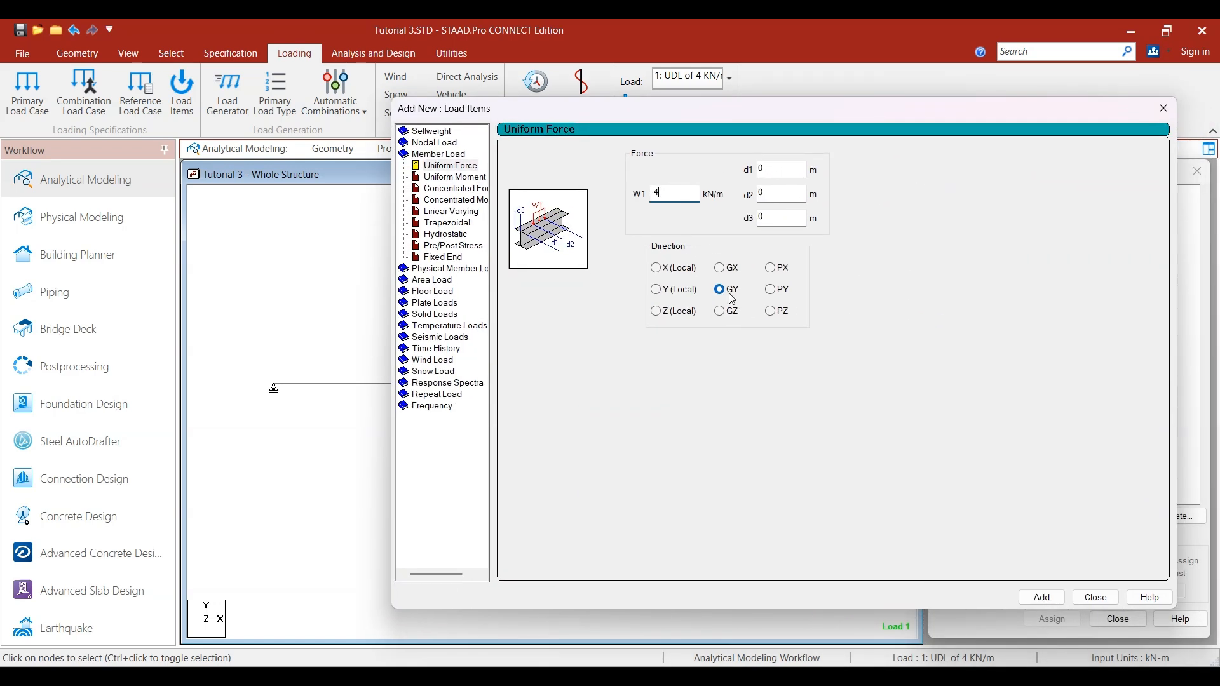
{"action": "left_click", "coordinate": [1042, 597]}
{"action": "left_click", "coordinate": [1096, 597]}
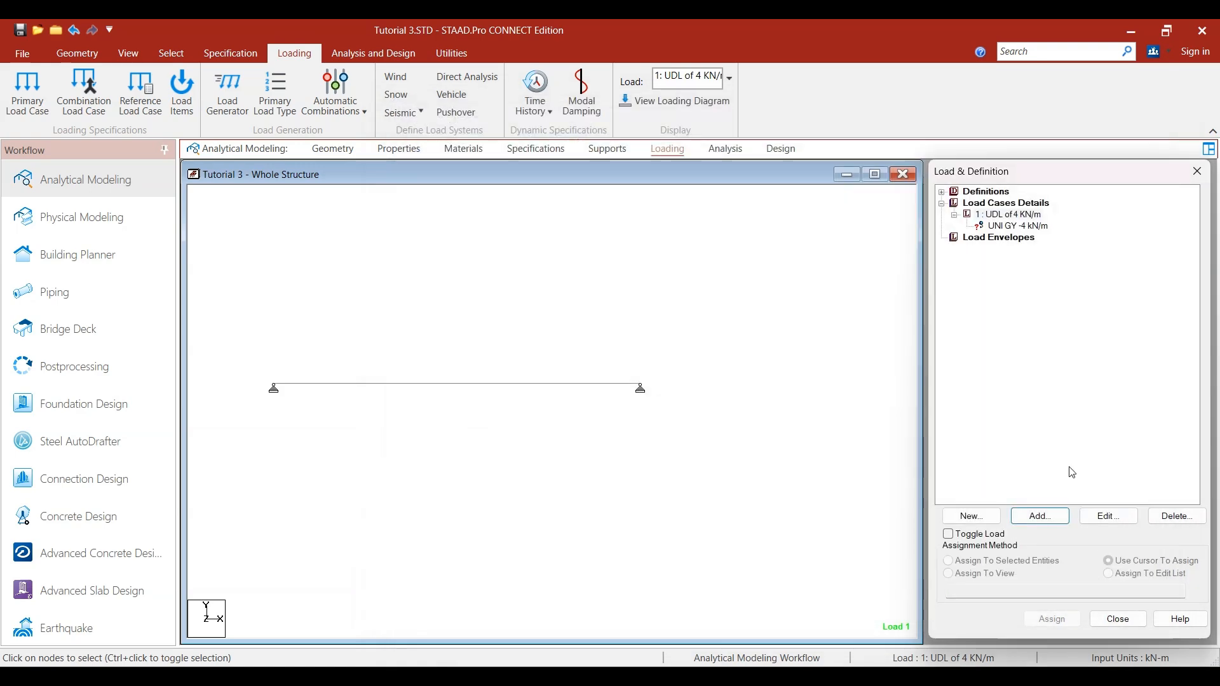
- Assign the UNI GY -4 kN/m load to the selected beam and confirm the assignment
{"action": "left_click", "coordinate": [1004, 226]}
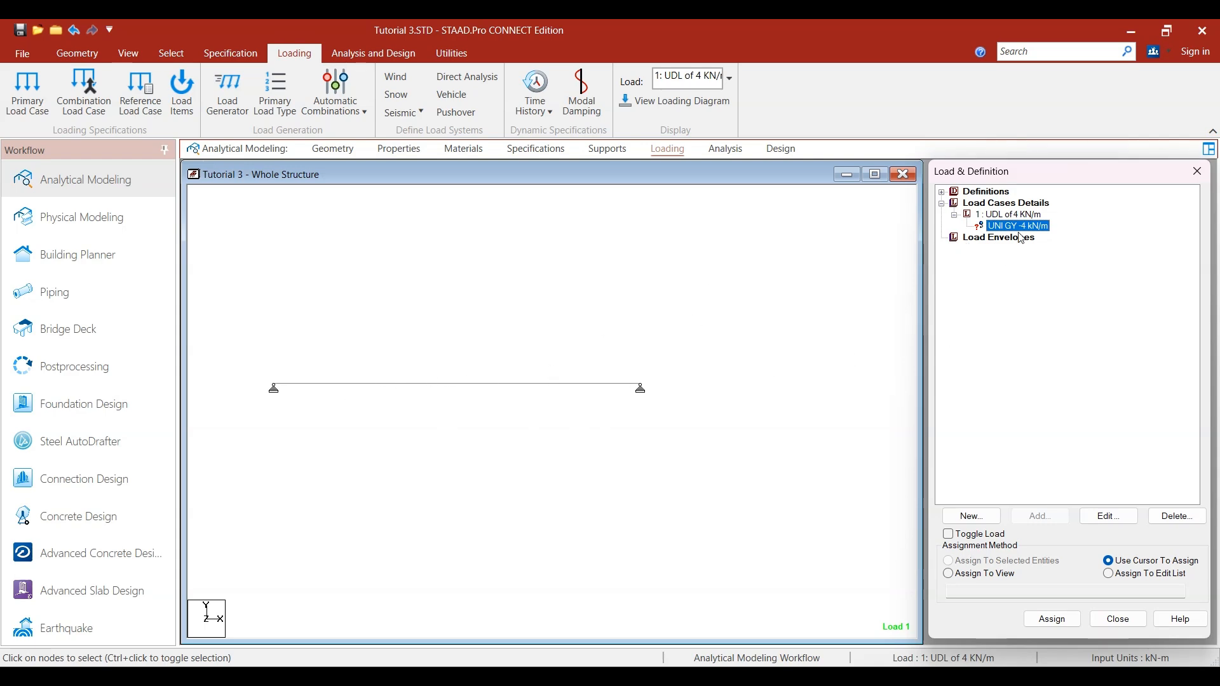
{"action": "left_click", "coordinate": [515, 384]}
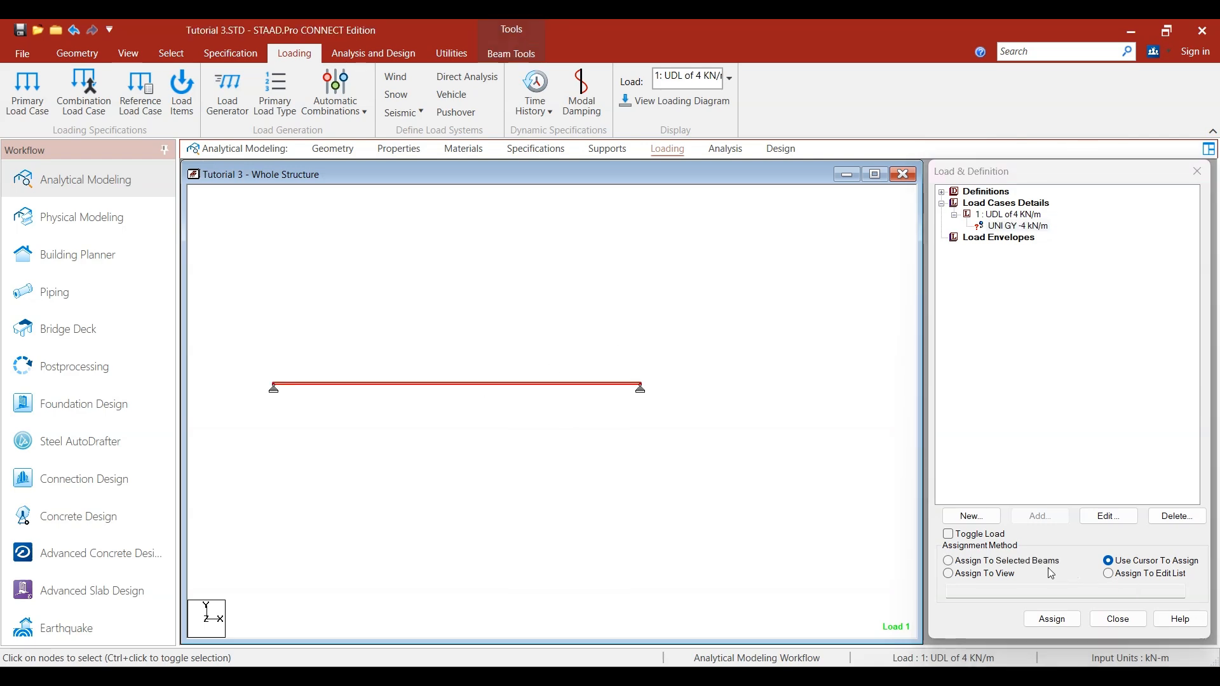
{"action": "left_click", "coordinate": [1043, 564]}
{"action": "left_click", "coordinate": [1052, 618]}
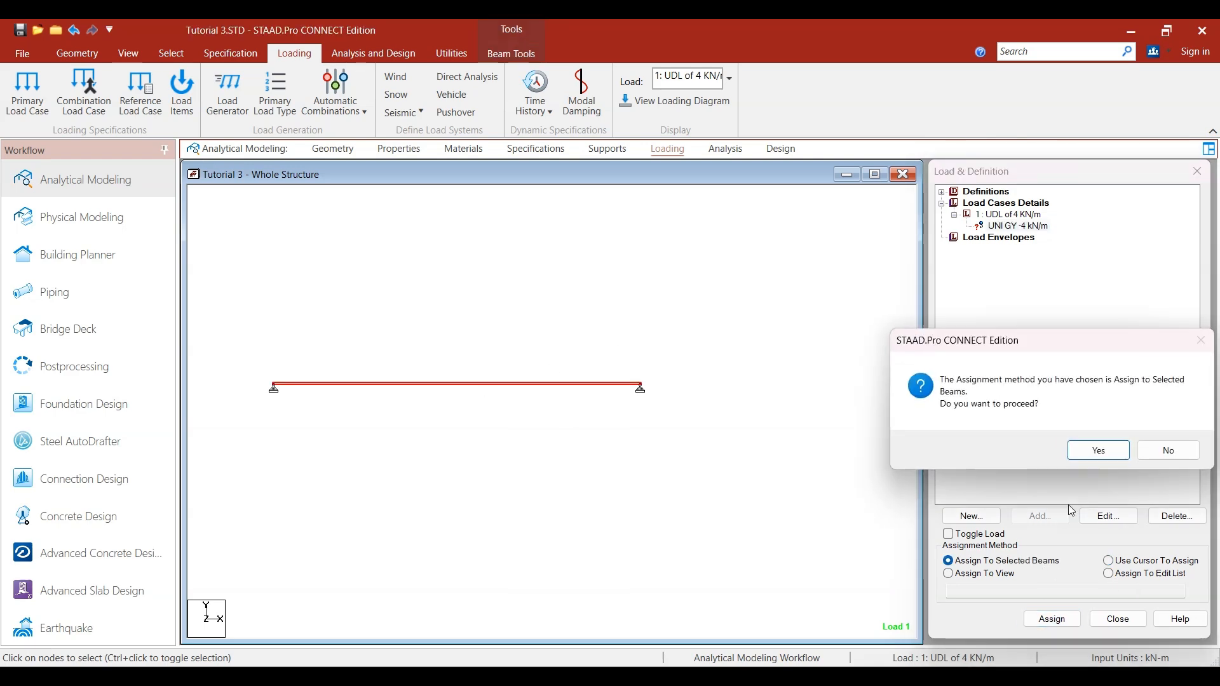
{"action": "left_click", "coordinate": [1094, 450]}
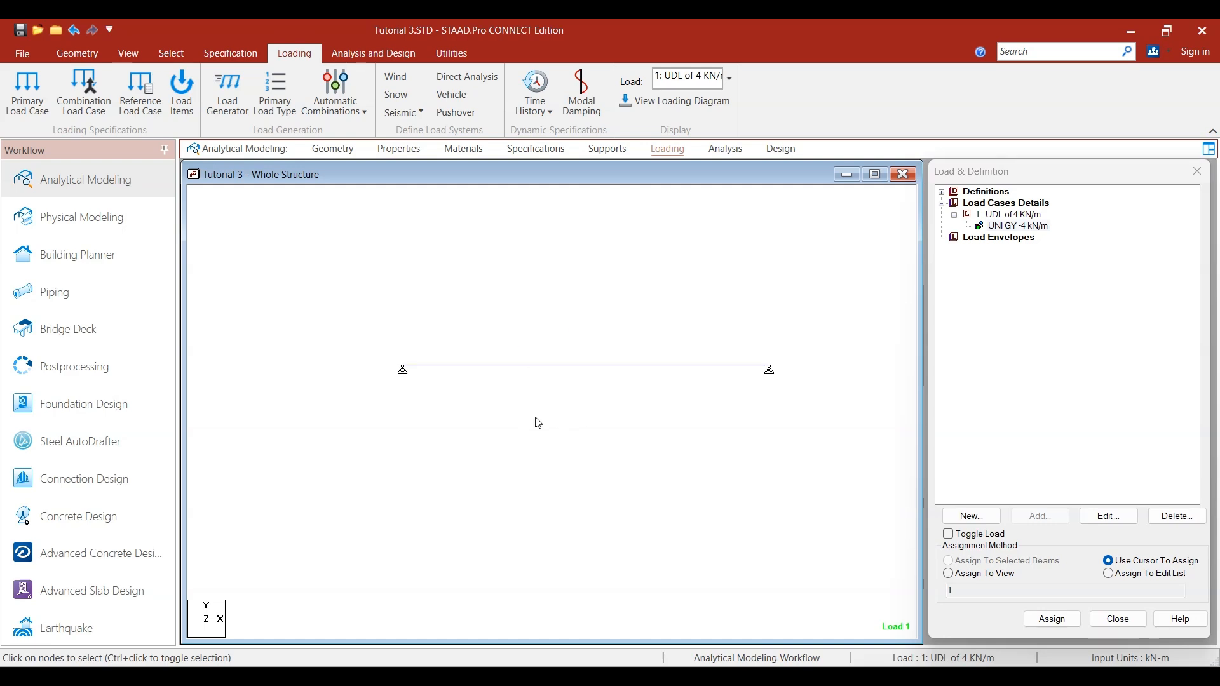
- Show the beam in an isometric view and check the assigned uniform load item
{"action": "left_click", "coordinate": [75, 55]}
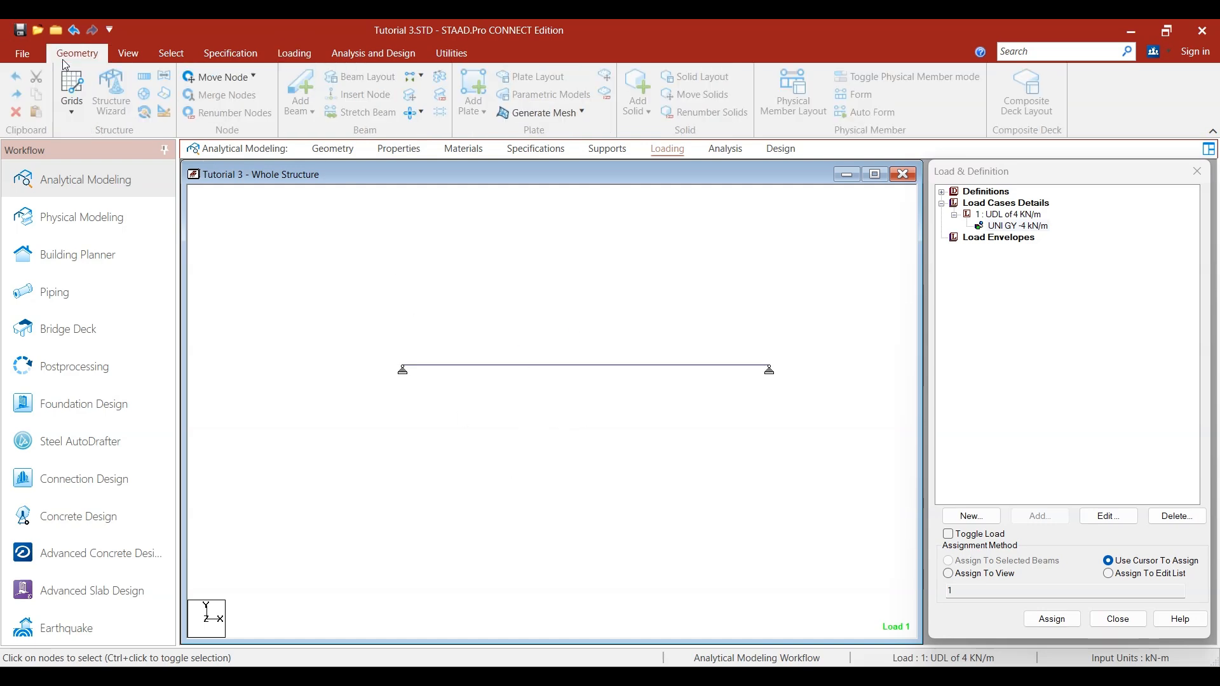
{"action": "left_click", "coordinate": [131, 60]}
{"action": "left_click", "coordinate": [310, 76]}
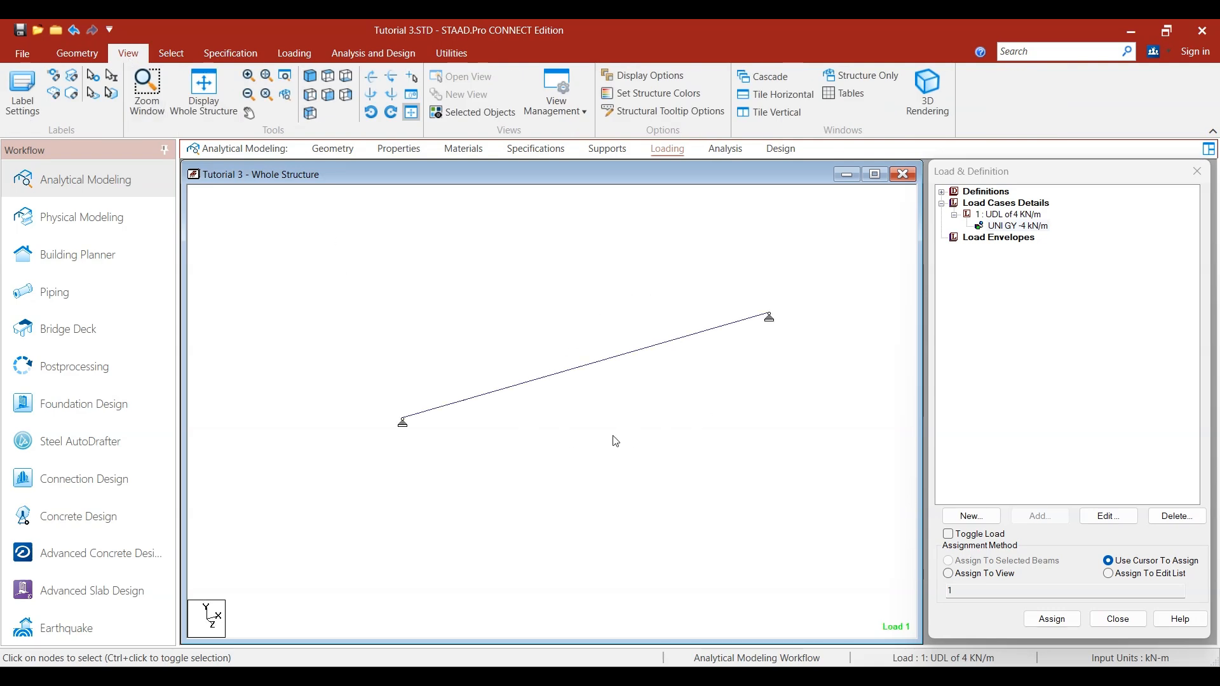
{"action": "scroll", "coordinate": [547, 284], "scroll_direction": "up", "scroll_amount": 2}
{"action": "left_click", "coordinate": [1005, 229]}
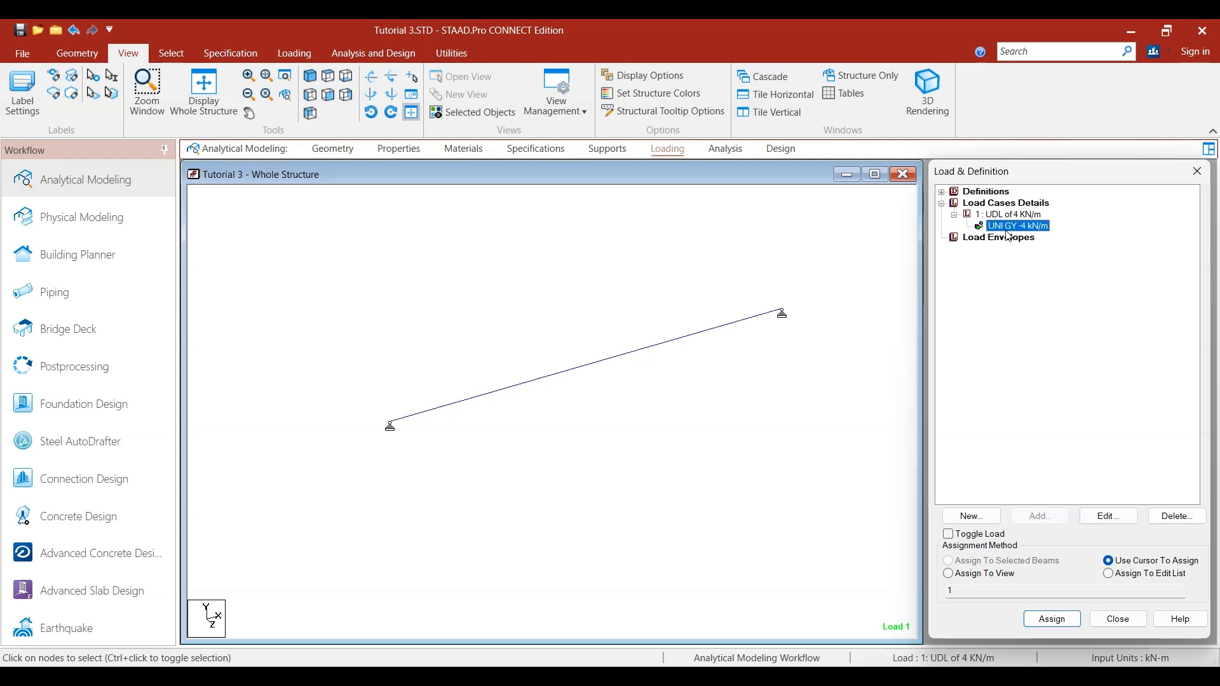
{"action": "left_click", "coordinate": [843, 363]}
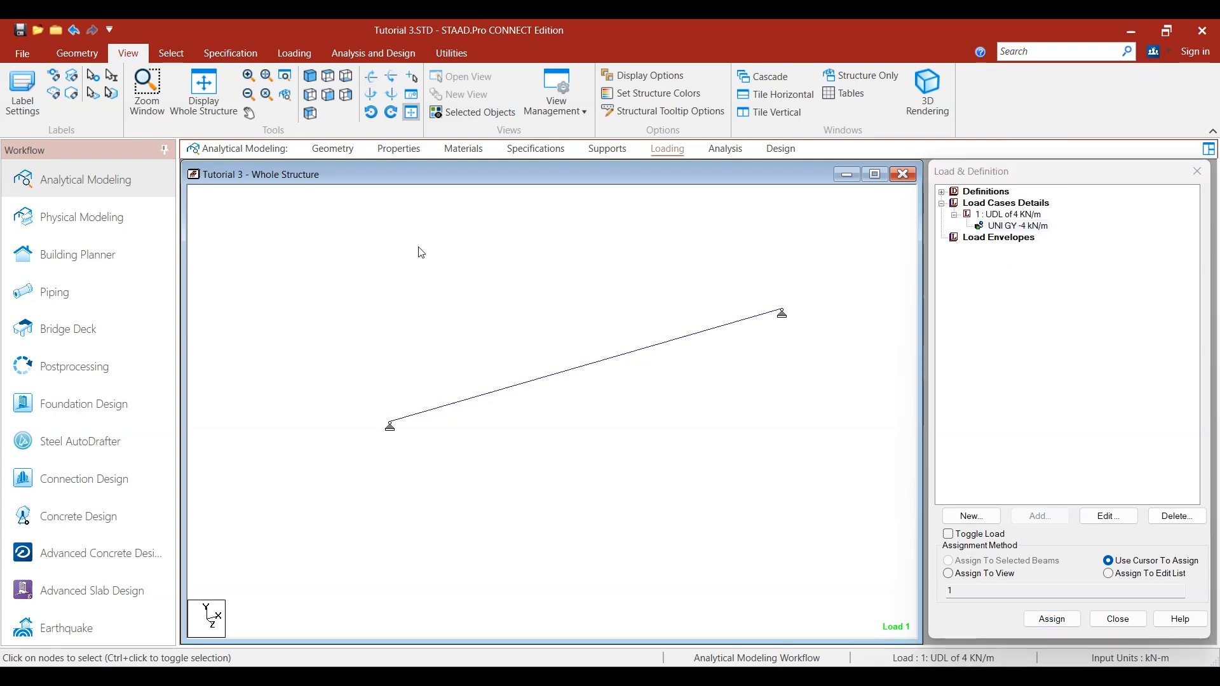
- Run the analysis, saving the modified structure first
{"action": "left_click", "coordinate": [371, 56]}
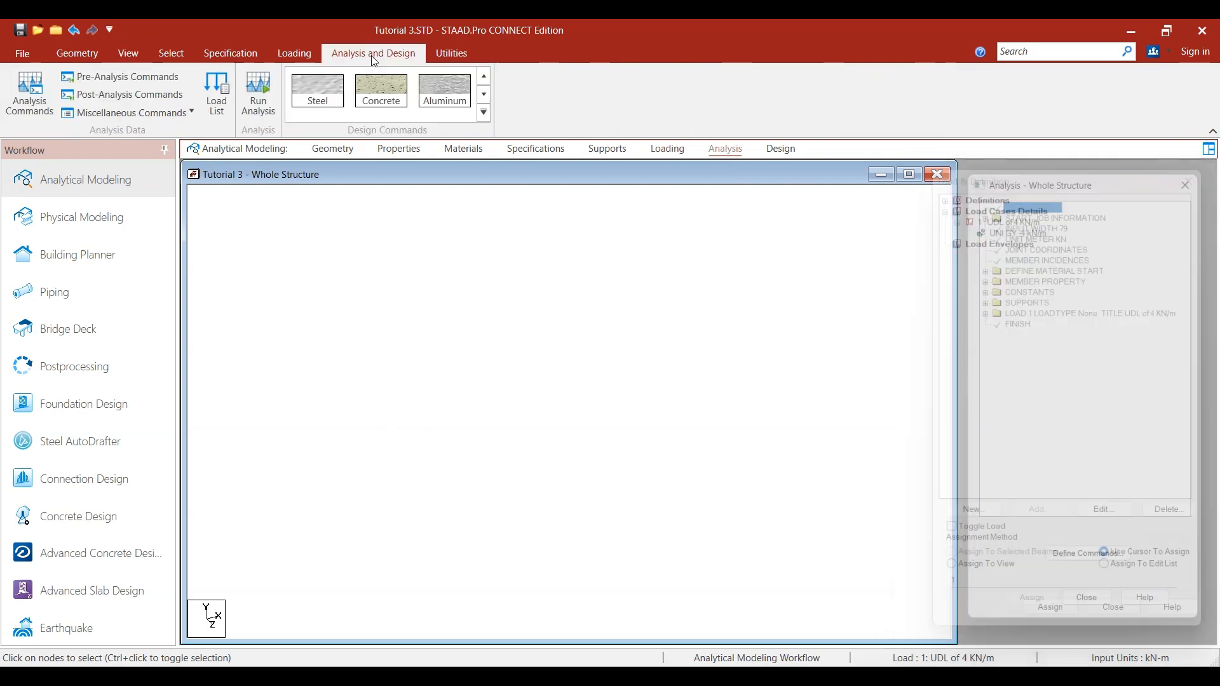
{"action": "left_click", "coordinate": [252, 112]}
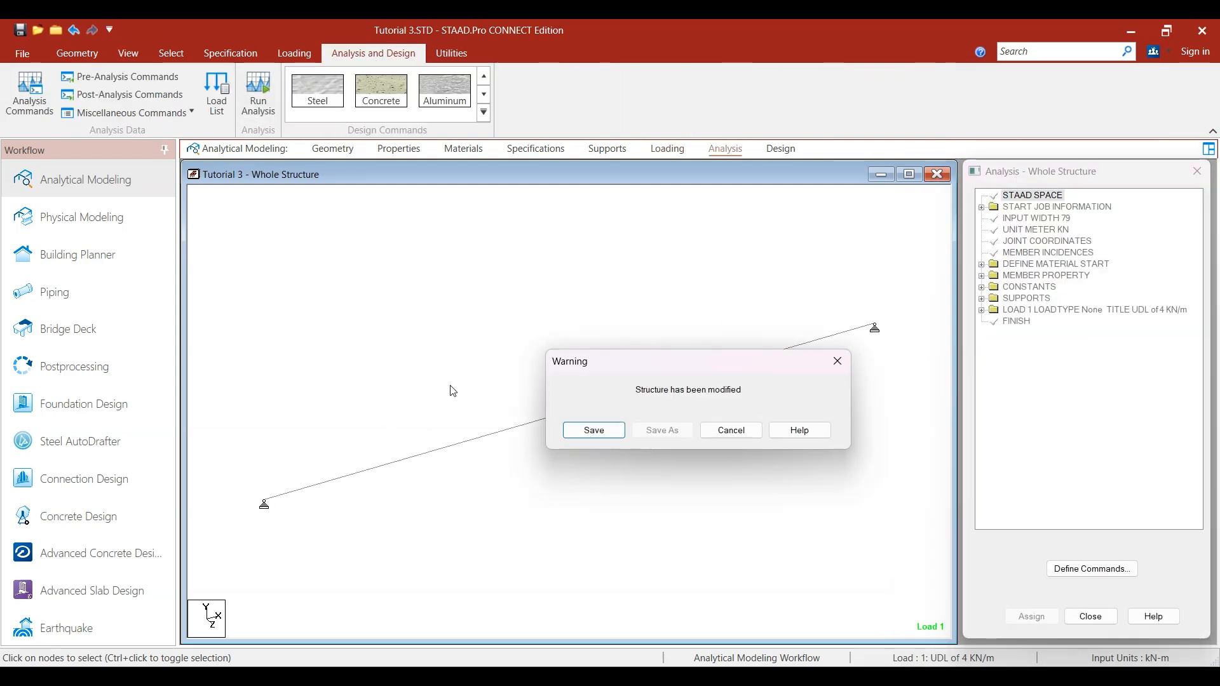
{"action": "left_click", "coordinate": [594, 430]}
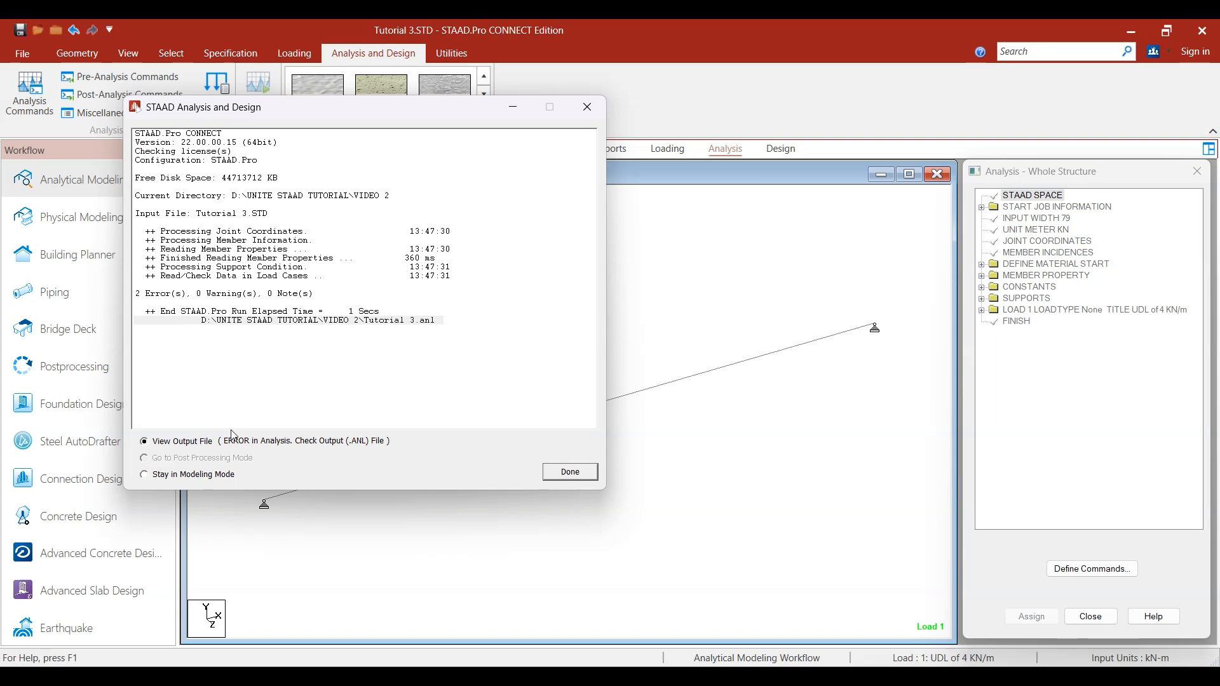
- Open the analysis output file, examine the output lines behind both listed errors, and close the viewer
{"action": "left_click", "coordinate": [570, 477]}
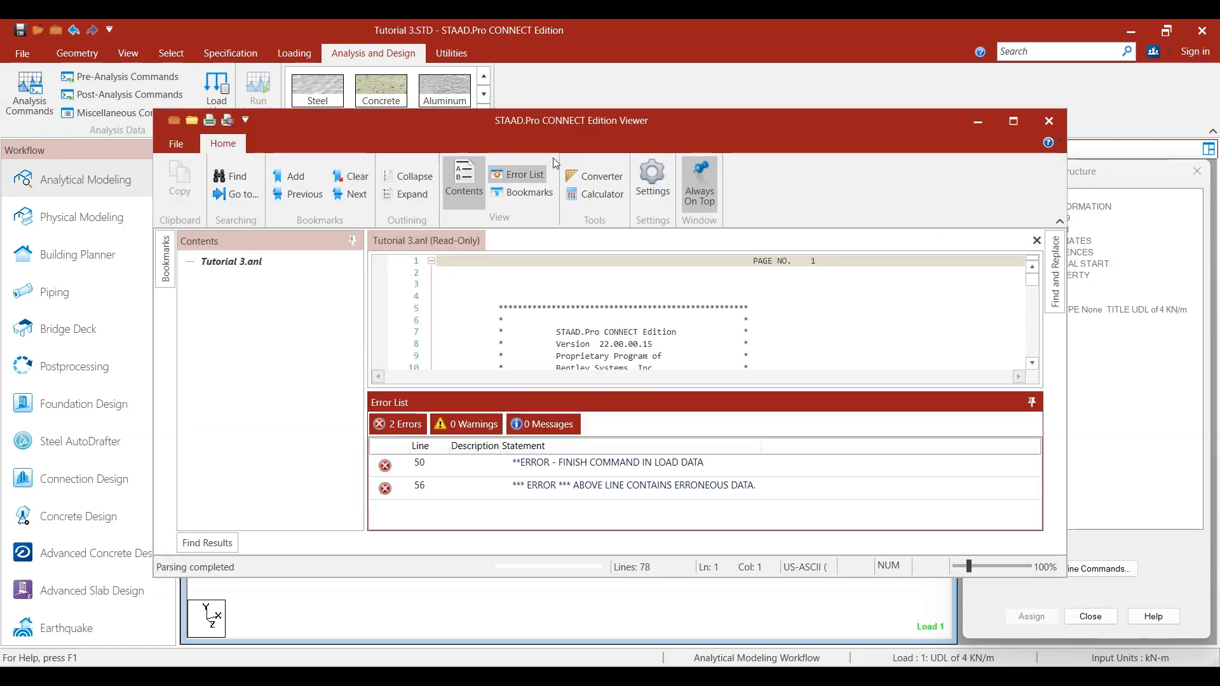
{"action": "left_click", "coordinate": [1010, 122]}
{"action": "double_click", "coordinate": [457, 557]}
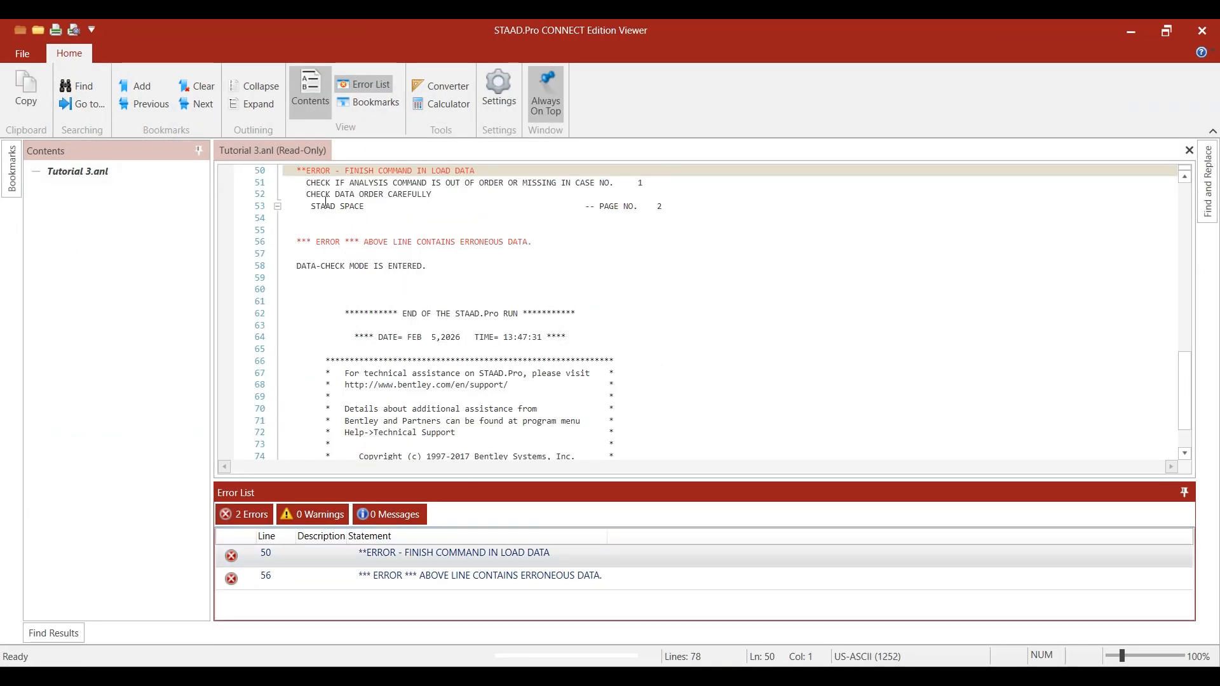
{"action": "scroll", "coordinate": [327, 260], "scroll_direction": "up", "scroll_amount": 3}
{"action": "double_click", "coordinate": [435, 577]}
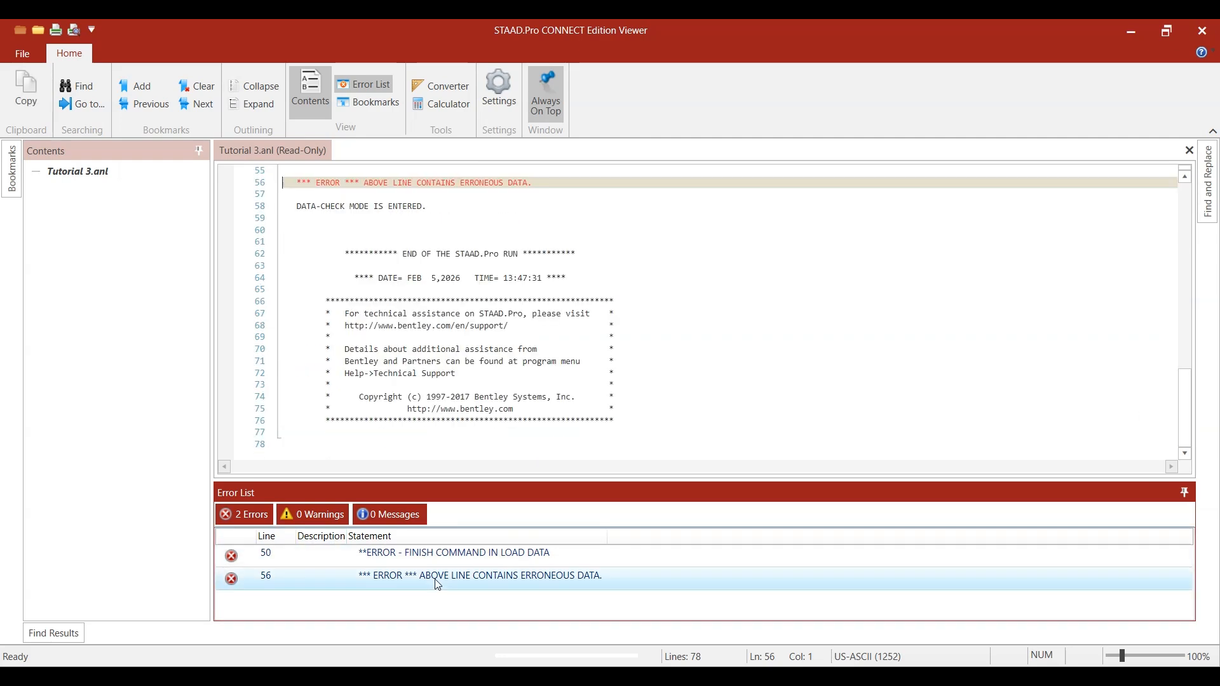
{"action": "scroll", "coordinate": [404, 330], "scroll_direction": "up", "scroll_amount": 5}
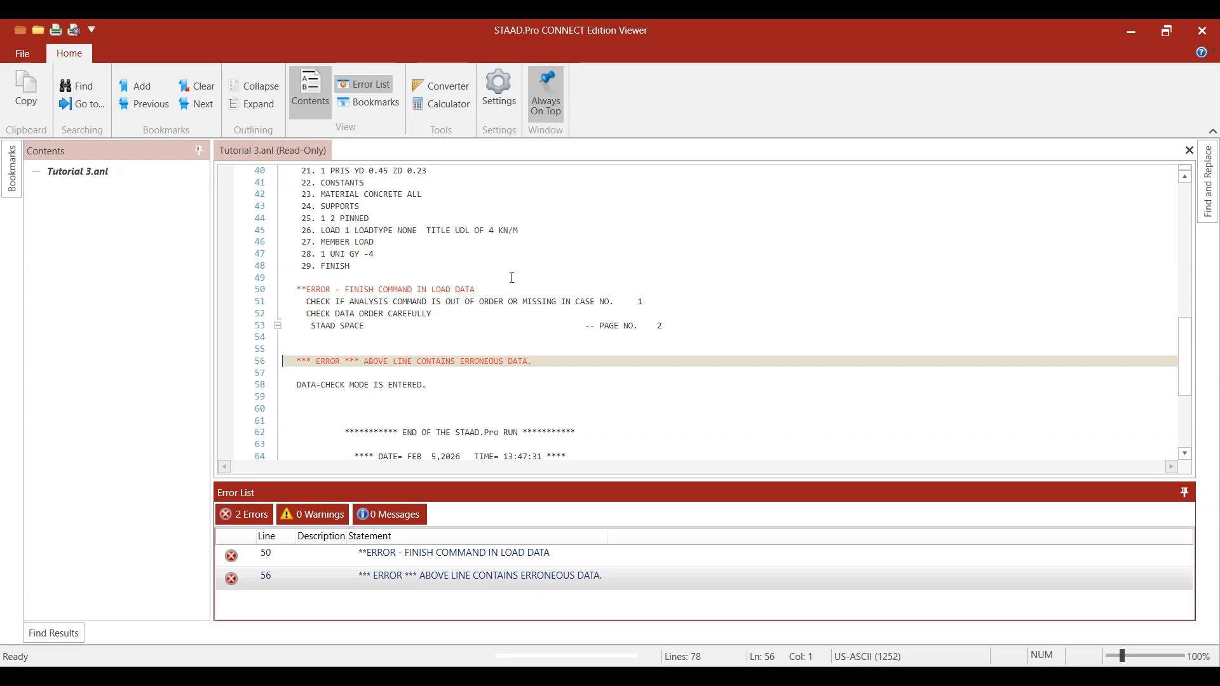
{"action": "left_click", "coordinate": [1201, 31]}
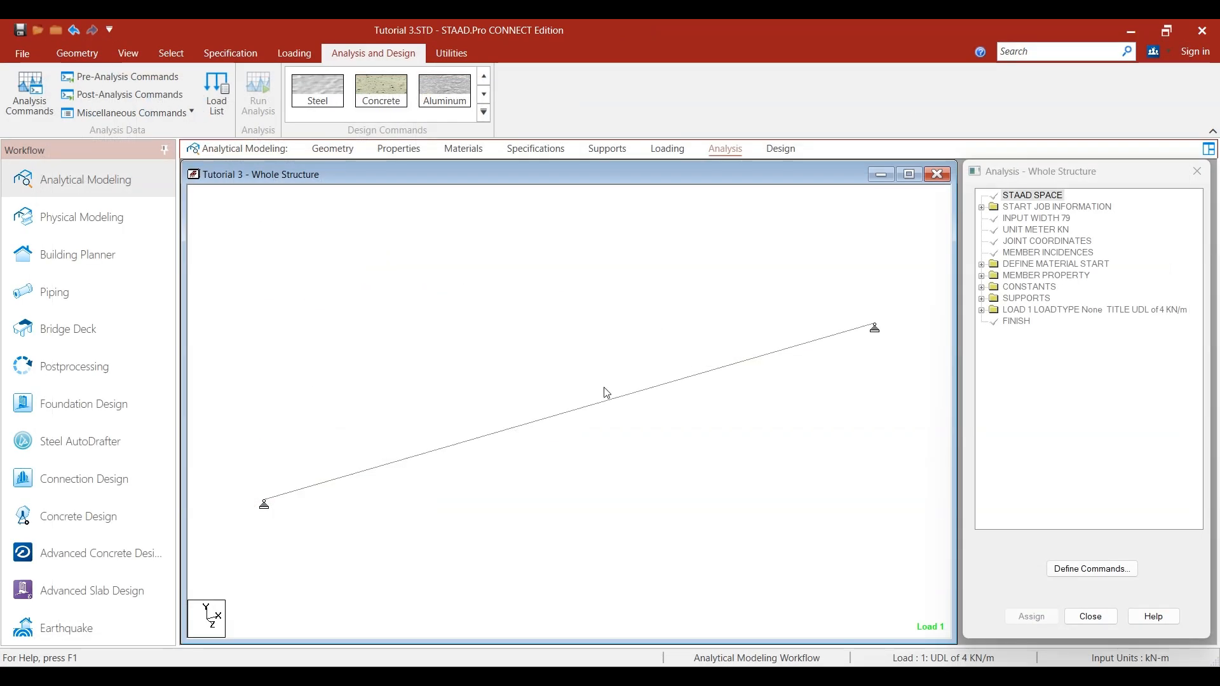
- Open the command file in the editor and insert a PERFORM ANALYSIS line between the 1 UNI GY -4 member load and FINISH
{"action": "left_click", "coordinate": [452, 53]}
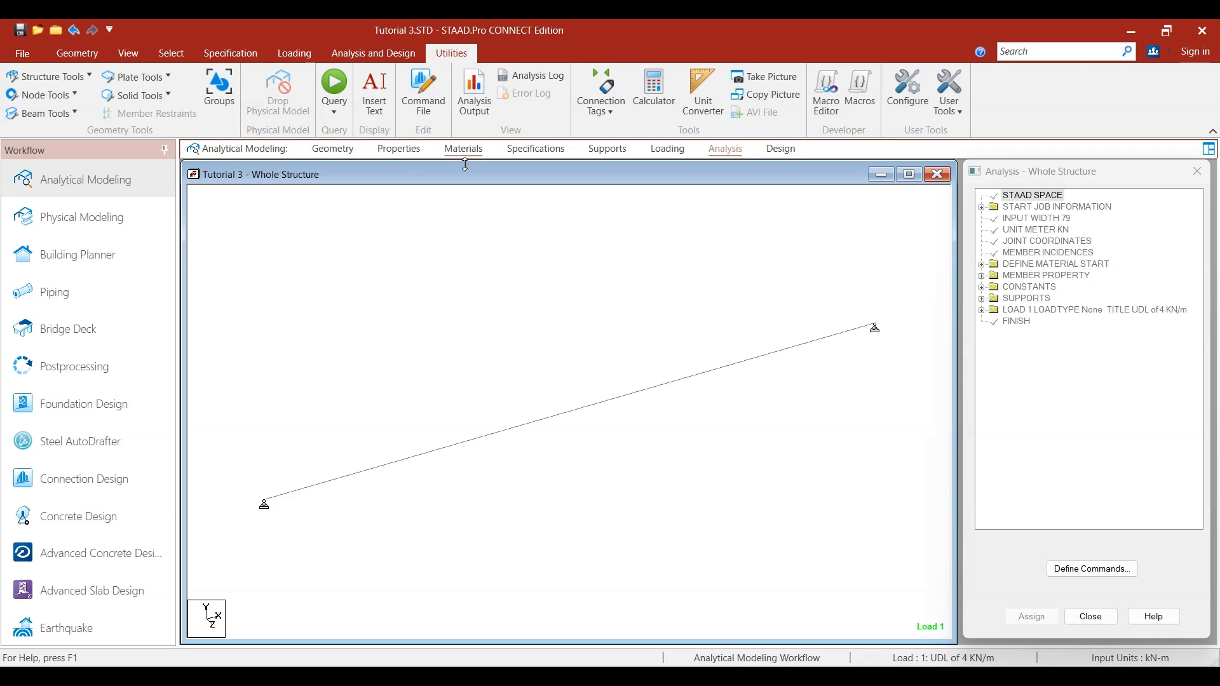
{"action": "left_click", "coordinate": [359, 56]}
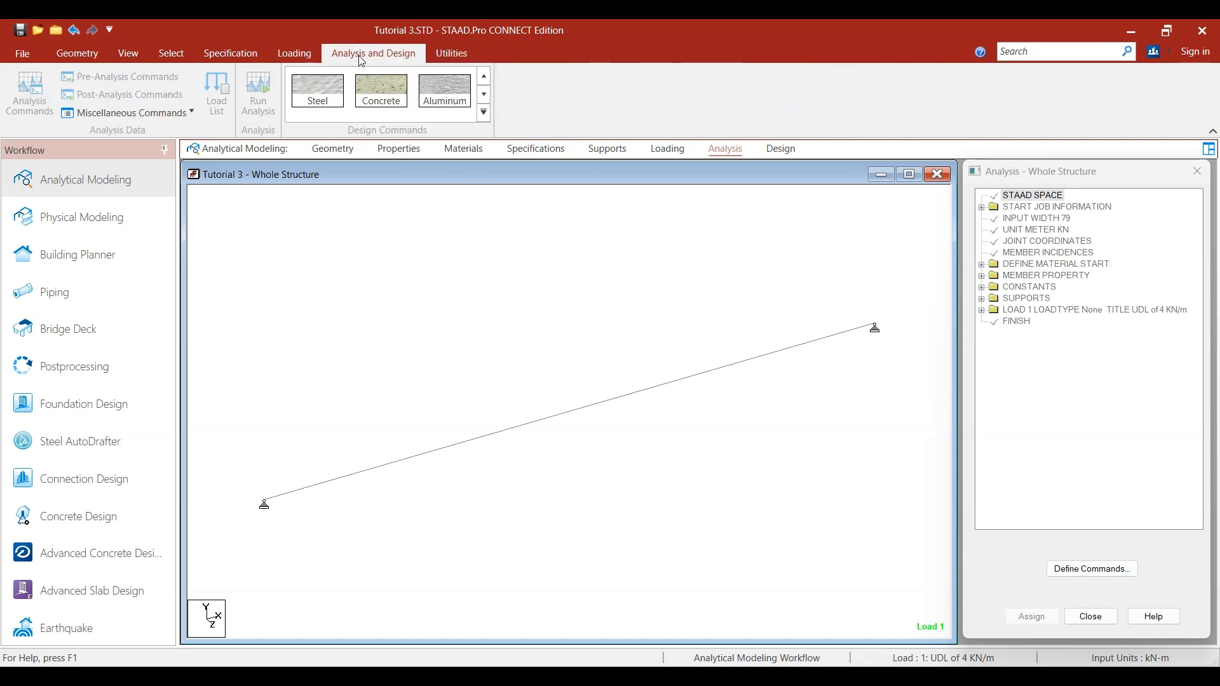
{"action": "left_click", "coordinate": [456, 52]}
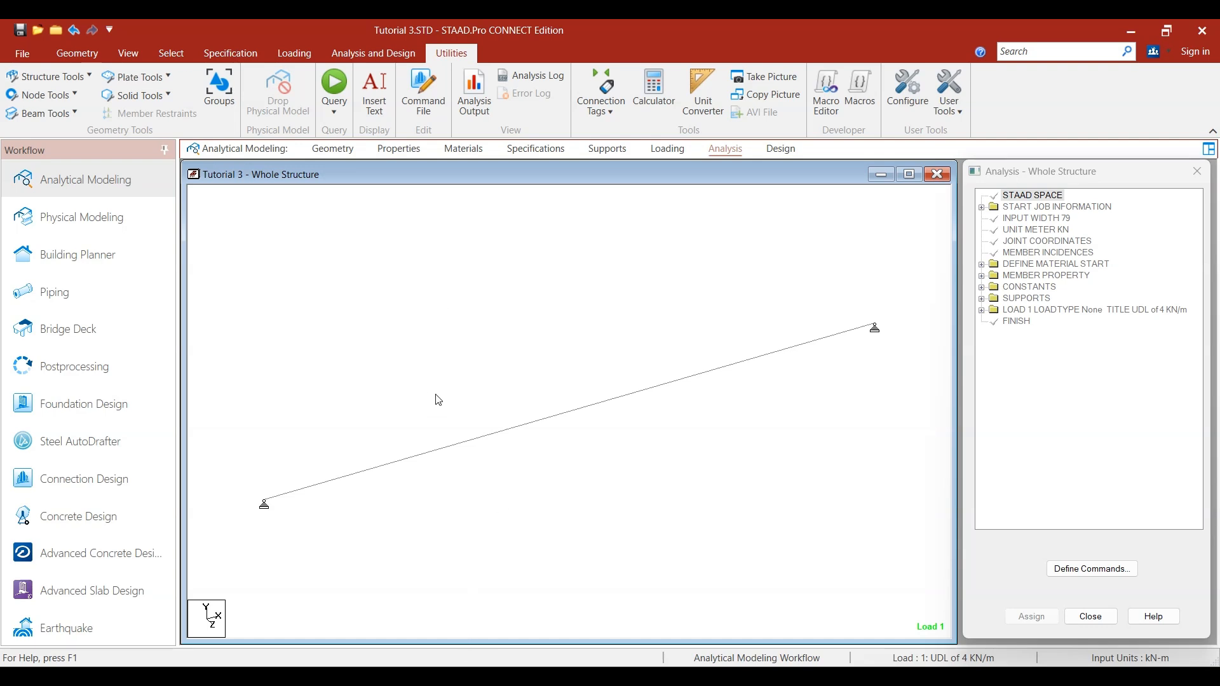
{"action": "left_click", "coordinate": [415, 100]}
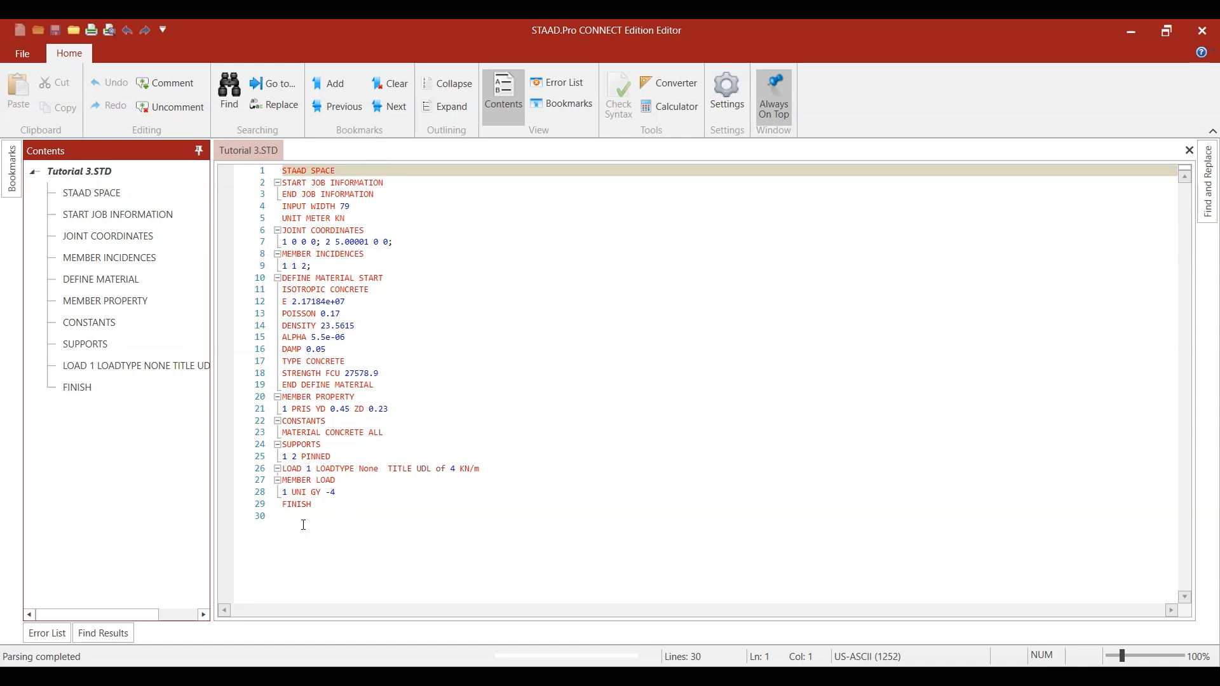
{"action": "left_click", "coordinate": [321, 498]}
{"action": "left_click", "coordinate": [322, 507]}
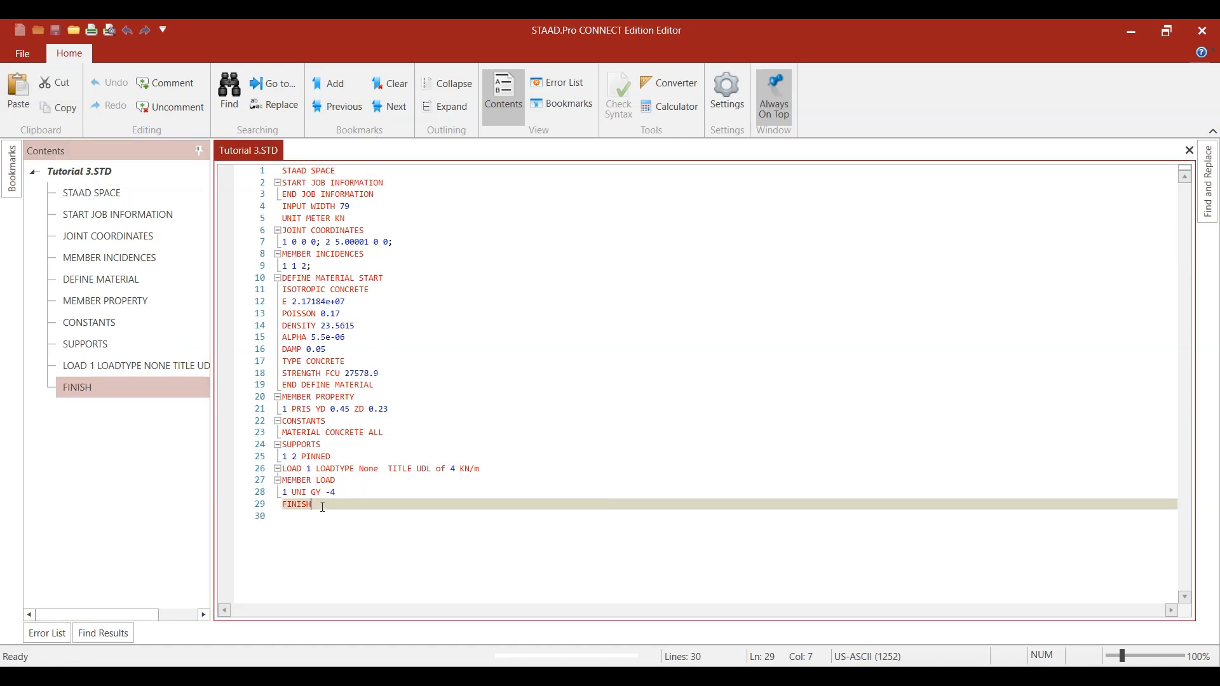
{"action": "left_click", "coordinate": [351, 495]}
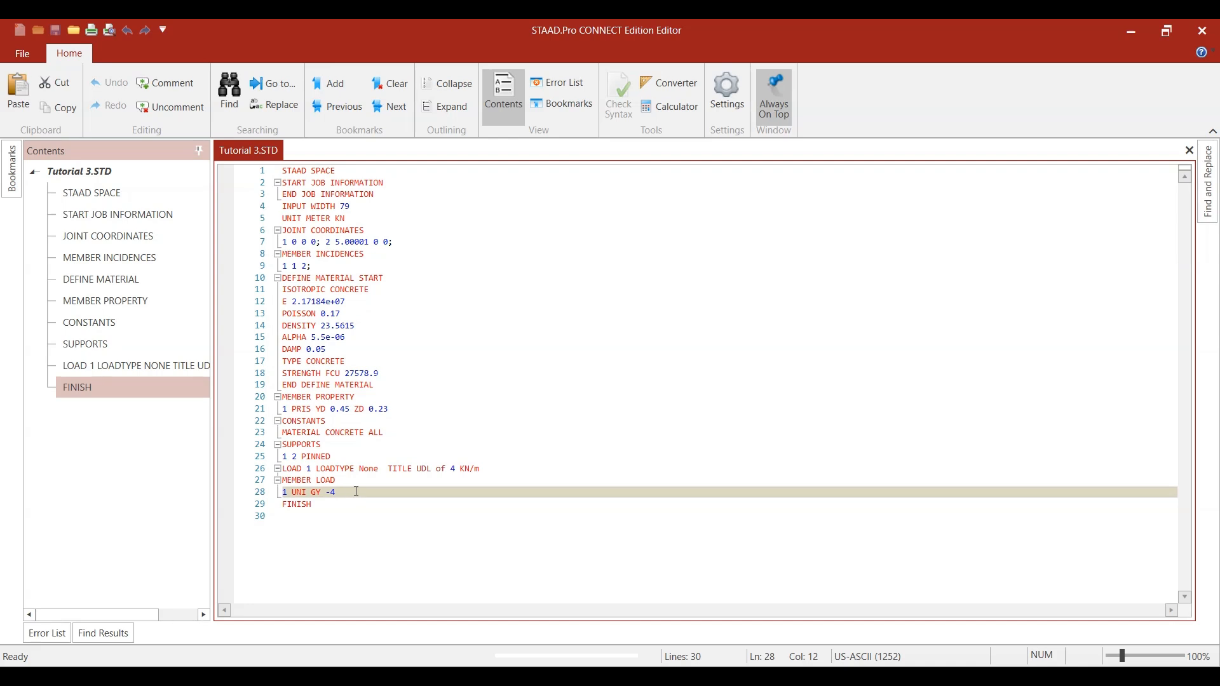
{"action": "key", "text": "Return"}
{"action": "key", "text": "Caps_Lock"}
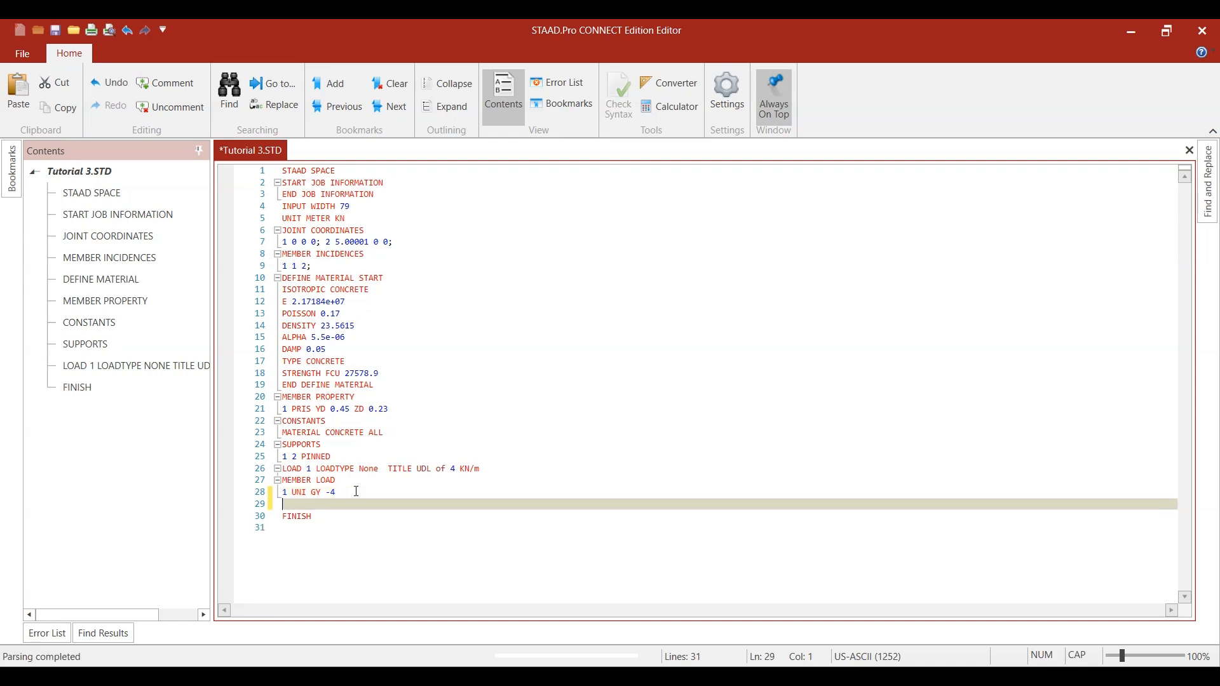
{"action": "type", "text": "PERFO"}
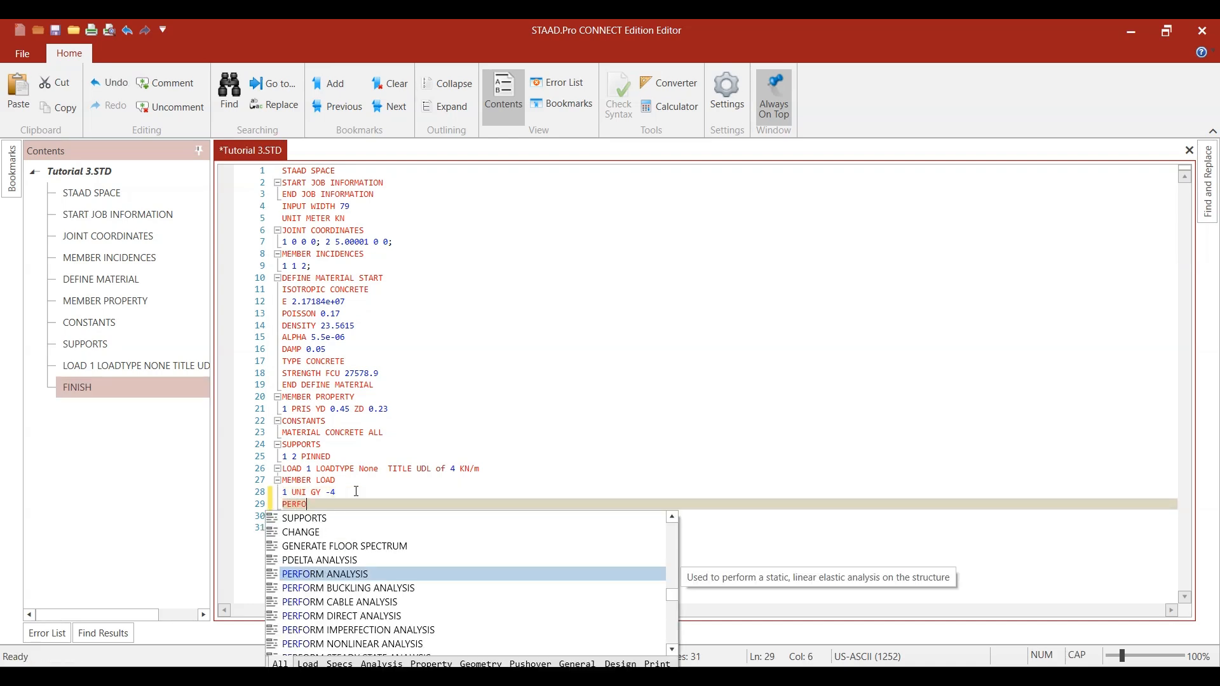
{"action": "type", "text": "RM ANALY"}
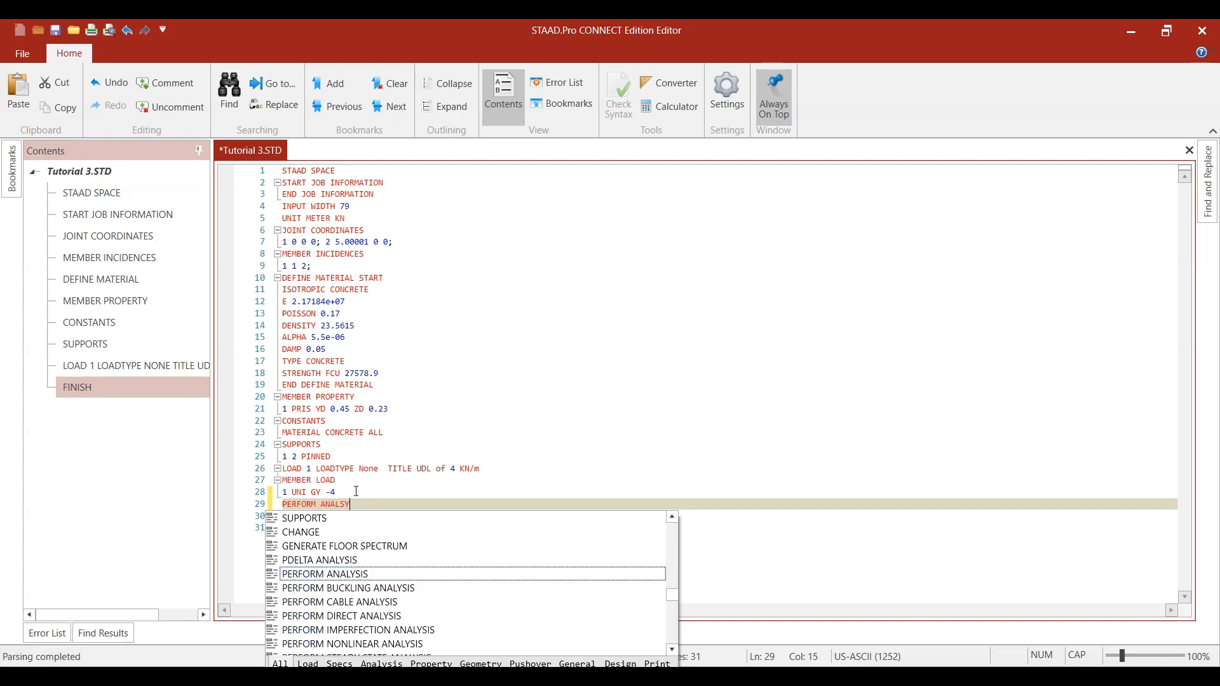
{"action": "type", "text": "SIS"}
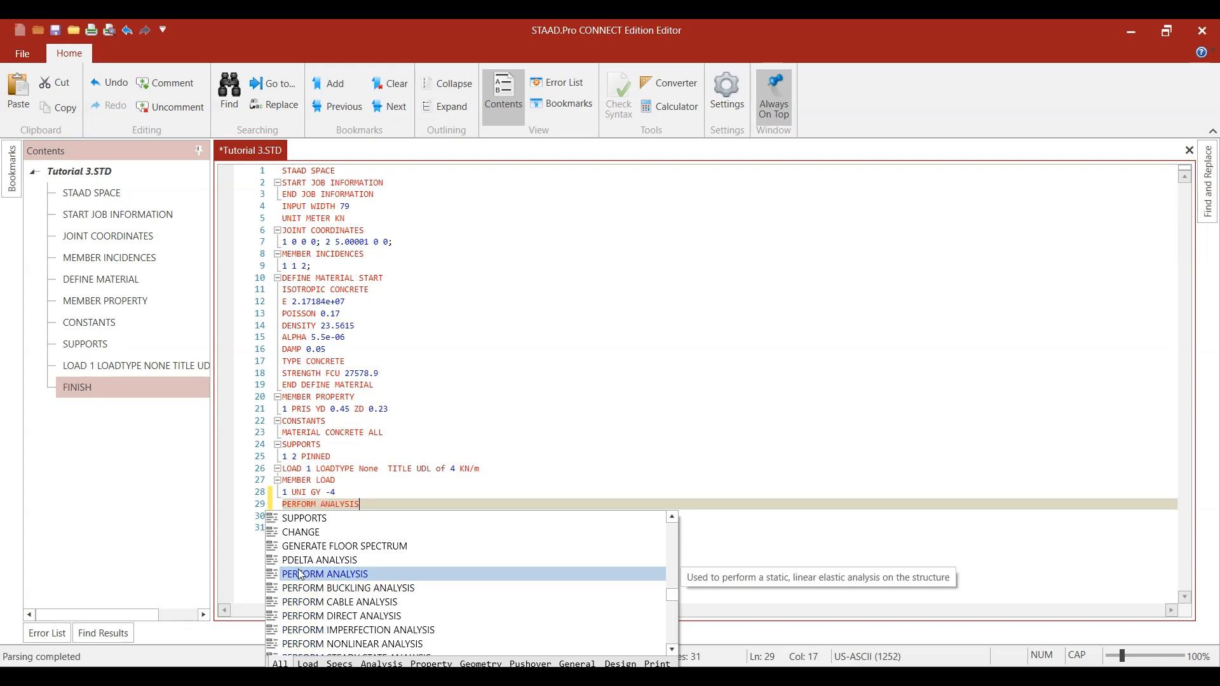
{"action": "key", "text": "Return"}
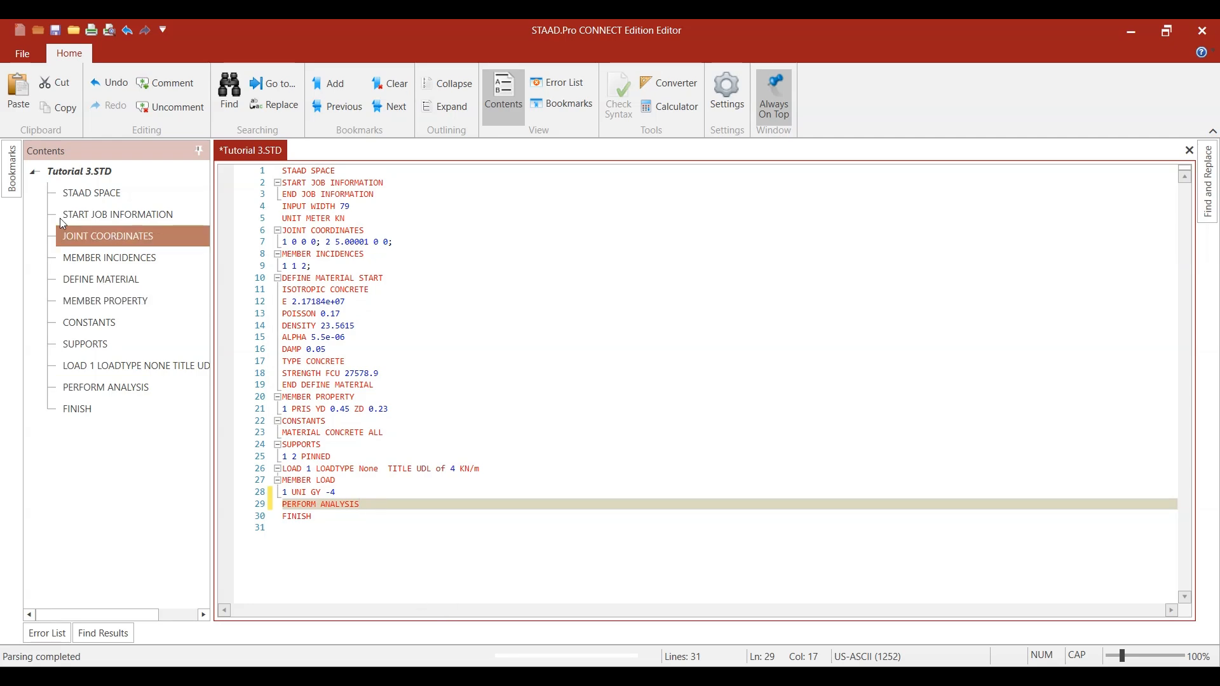
- Save the edited command file with the added analysis command and close the editor
{"action": "left_click", "coordinate": [24, 56]}
{"action": "left_click", "coordinate": [44, 188]}
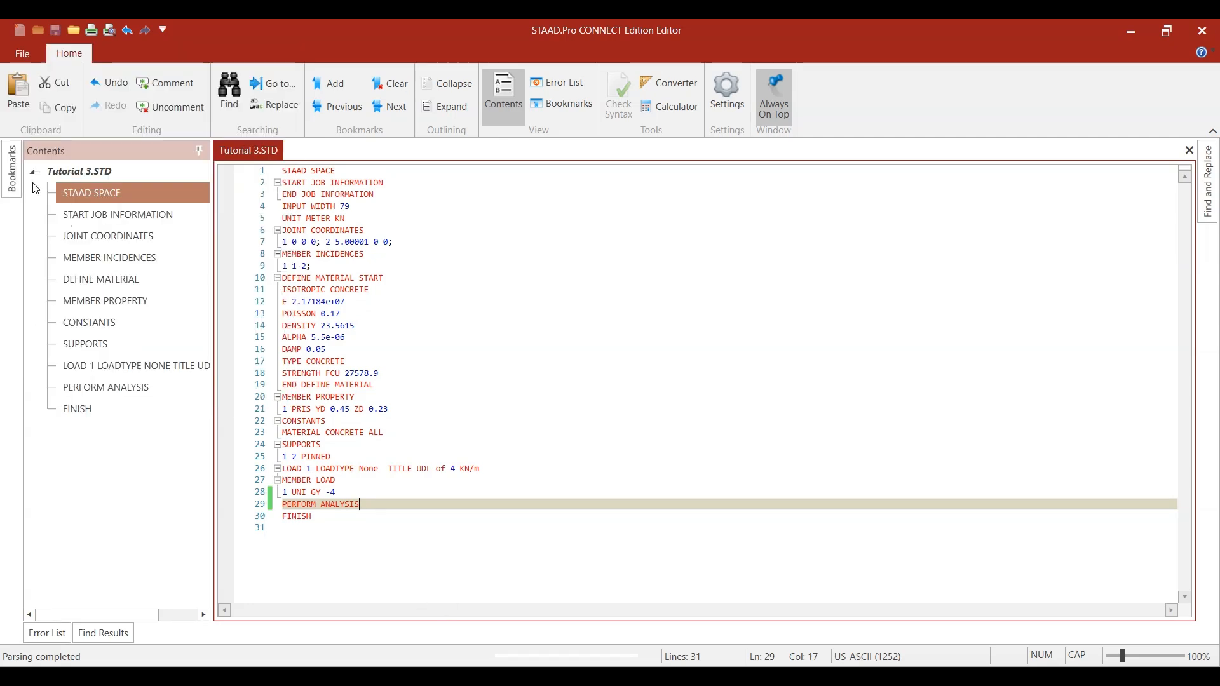
{"action": "left_click", "coordinate": [1187, 32]}
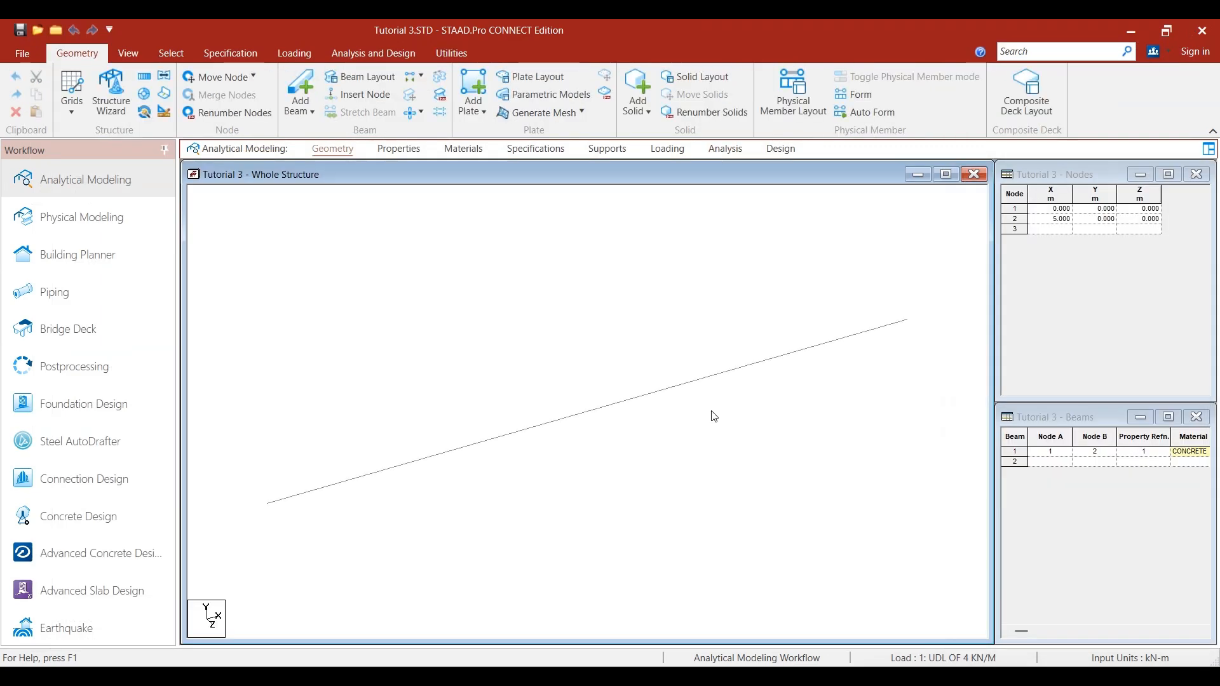
- Run the analysis, highlight the error and warning summary in the log, and stay in modeling mode
{"action": "left_click", "coordinate": [394, 52]}
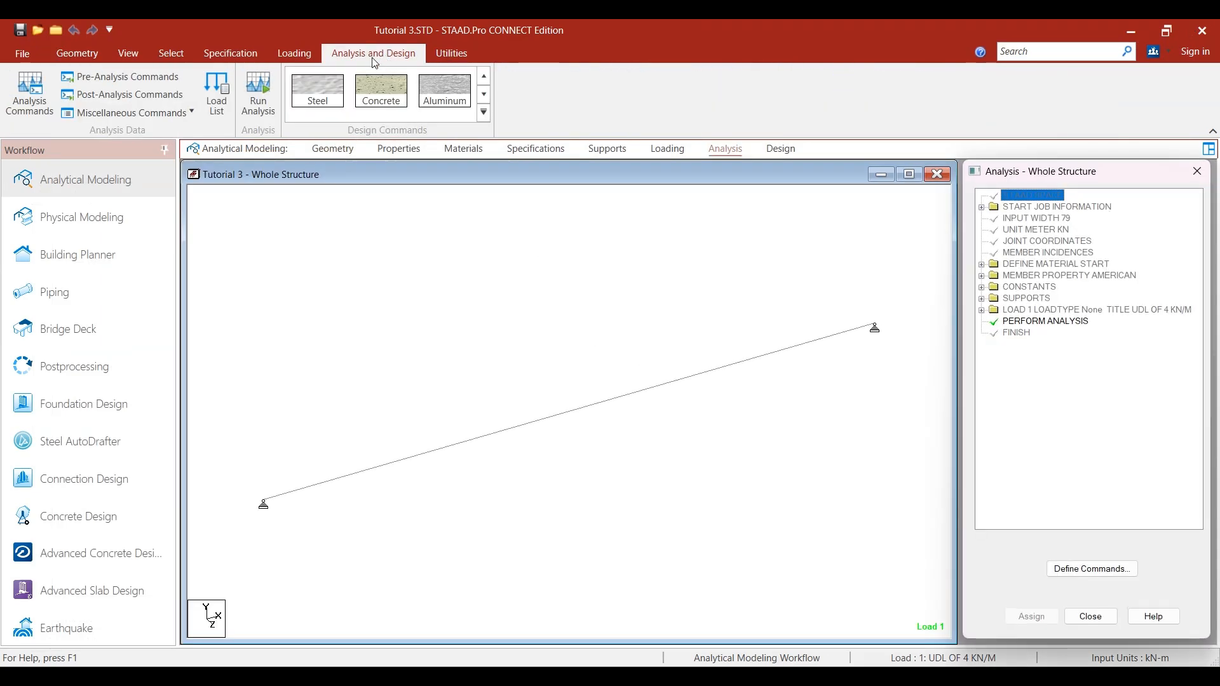
{"action": "left_click", "coordinate": [257, 94]}
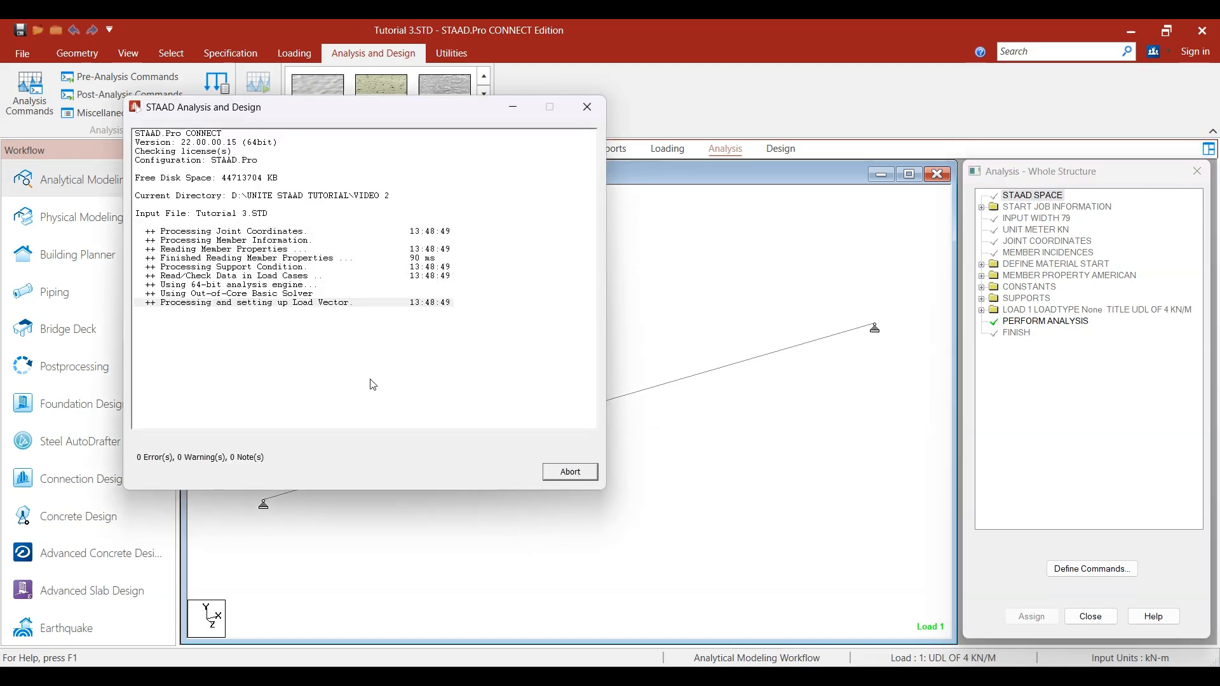
{"action": "left_click", "coordinate": [155, 382]}
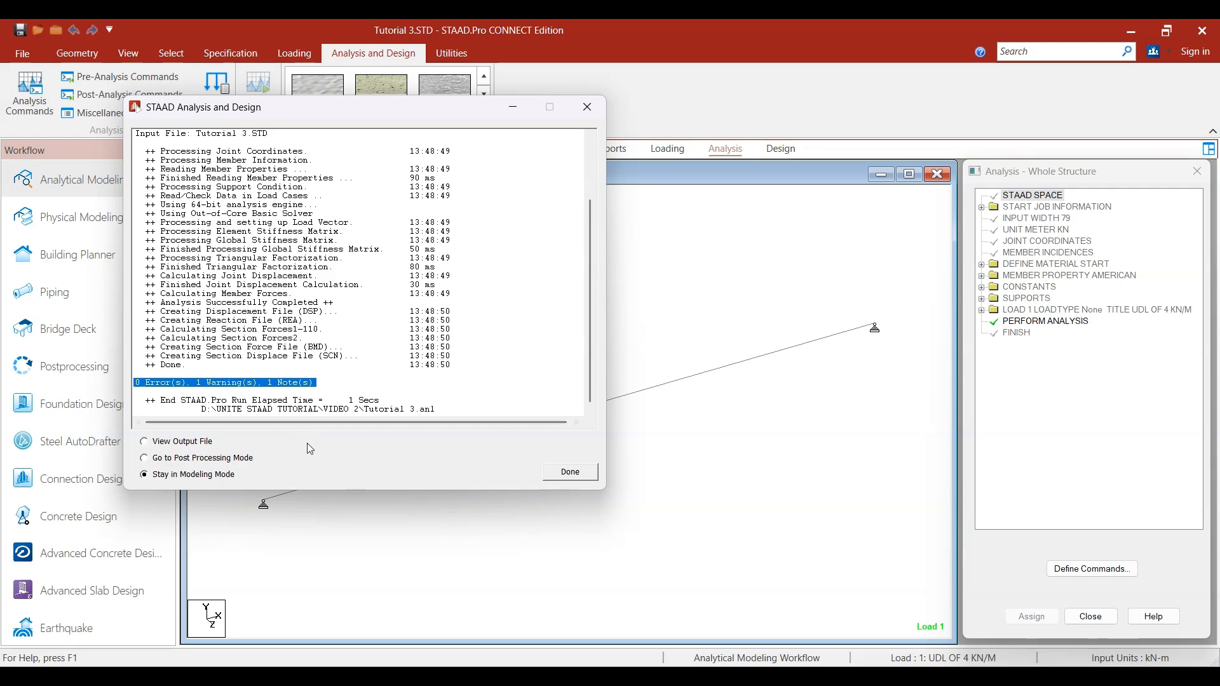
{"action": "left_click", "coordinate": [570, 473]}
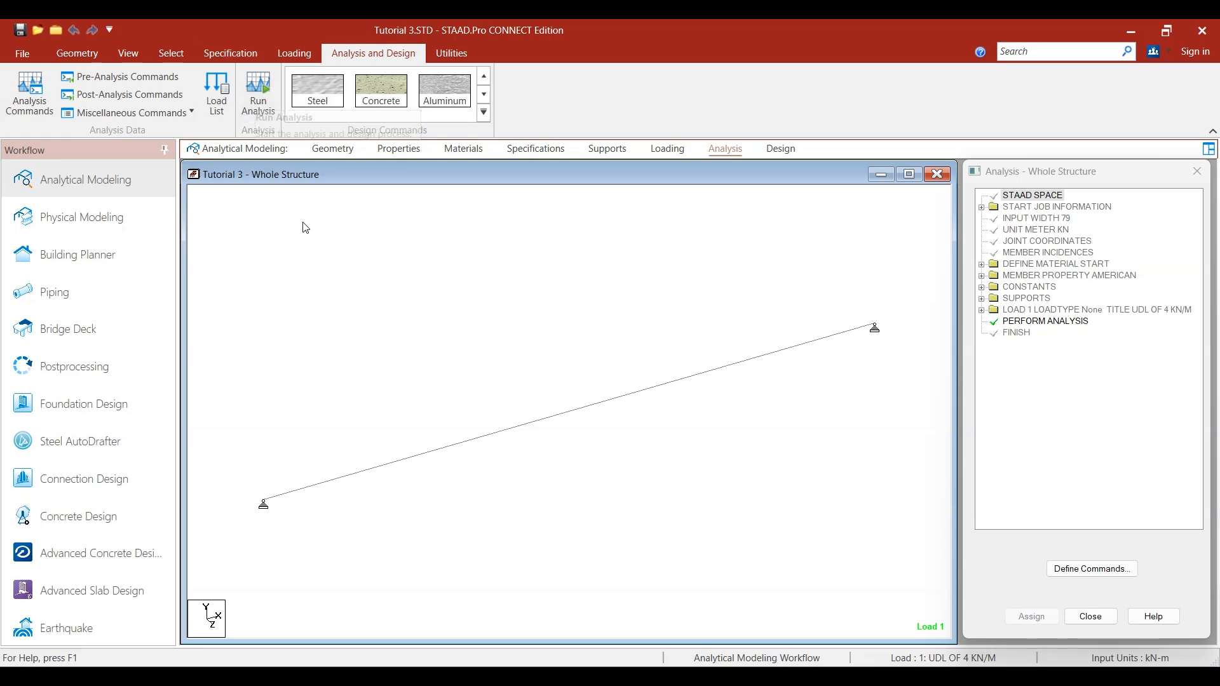
- View the Perform Analysis print options without adding a command, and delete the PERFORM ANALYSIS line from the command file
{"action": "left_click", "coordinate": [26, 113]}
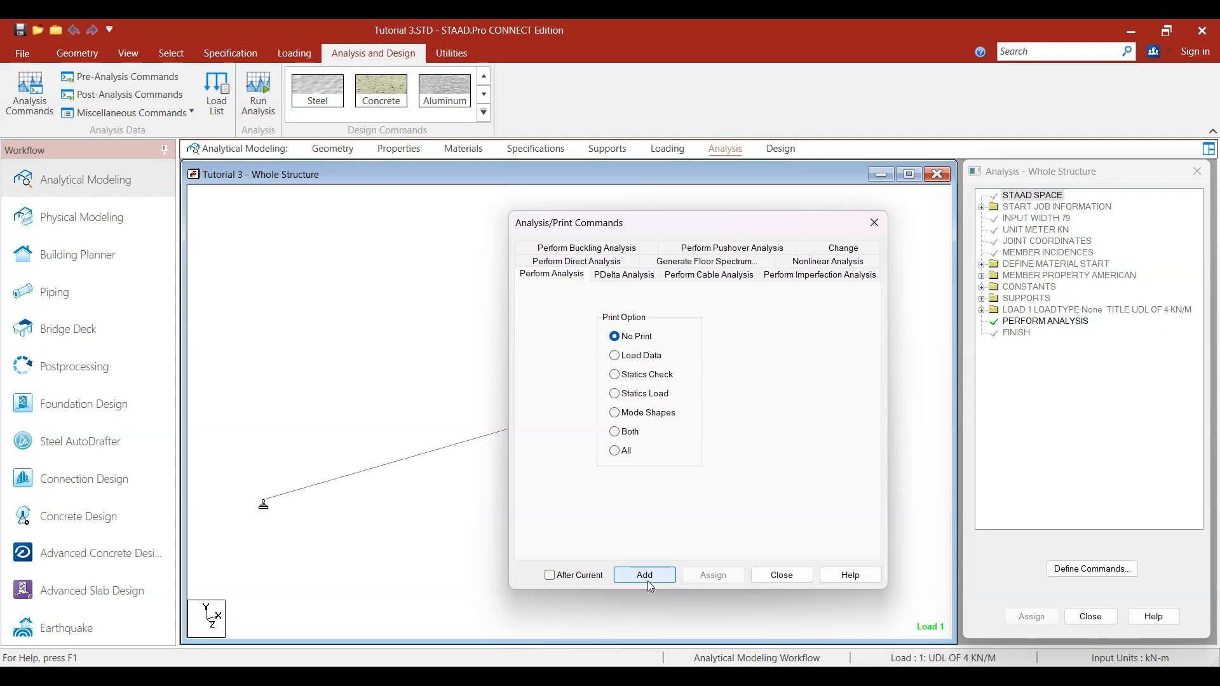
{"action": "left_click", "coordinate": [785, 575]}
{"action": "left_click", "coordinate": [451, 52]}
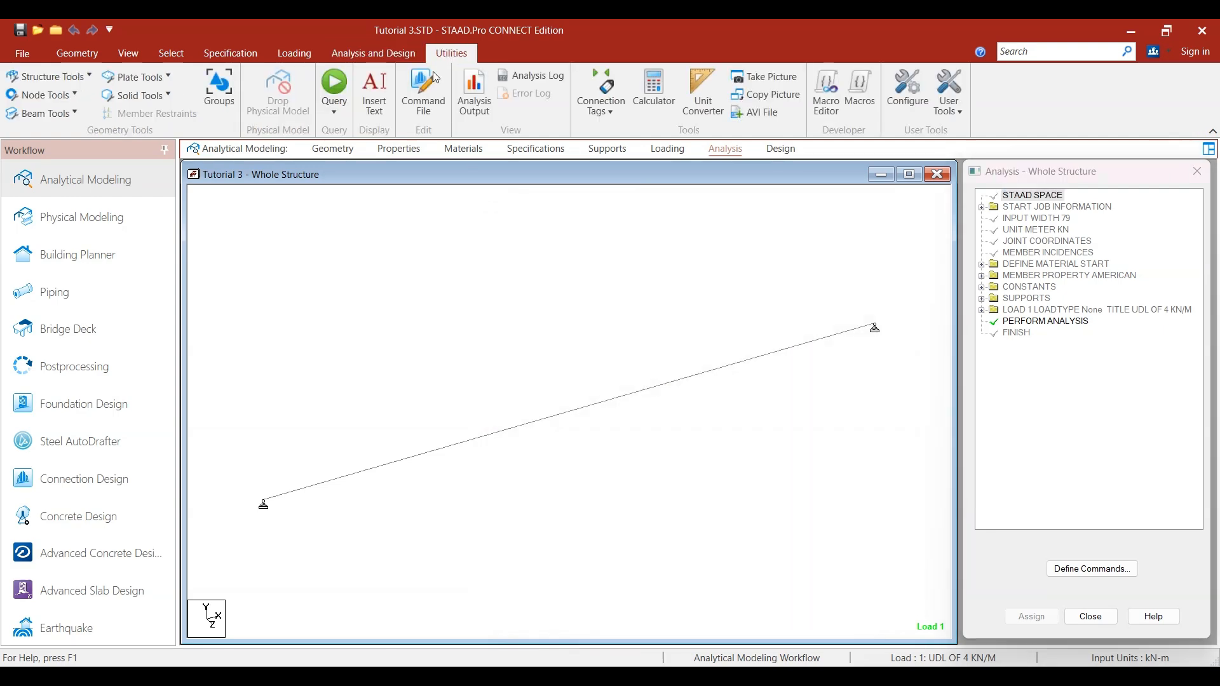
{"action": "left_click", "coordinate": [402, 106]}
{"action": "left_click", "coordinate": [268, 499]}
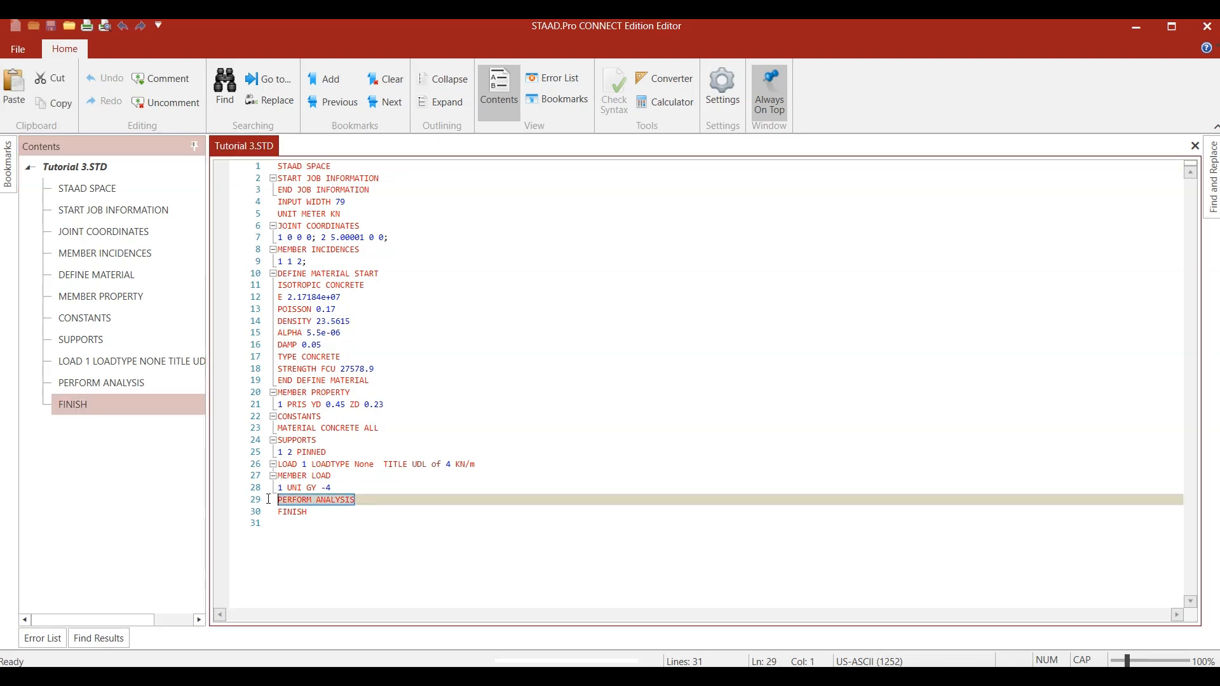
{"action": "key", "text": "BackSpace"}
{"action": "key", "text": "BackSpace"}
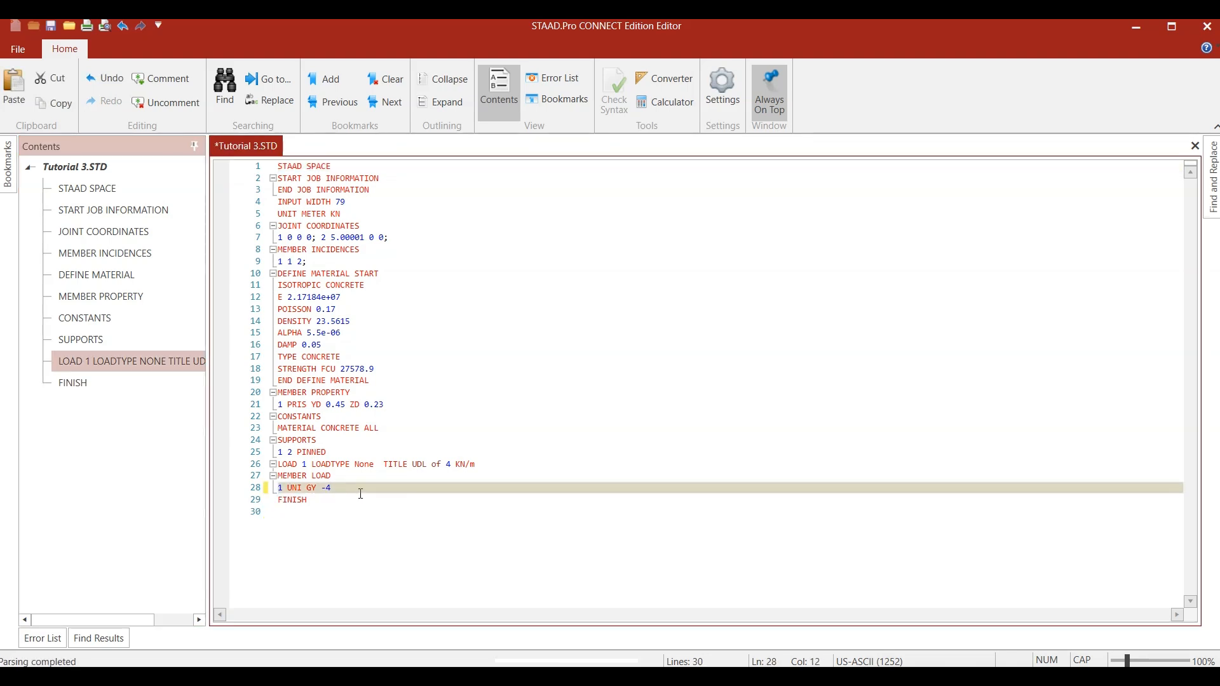
- Save the command file without its analysis line and close the editor
{"action": "left_click", "coordinate": [29, 53]}
{"action": "left_click", "coordinate": [38, 148]}
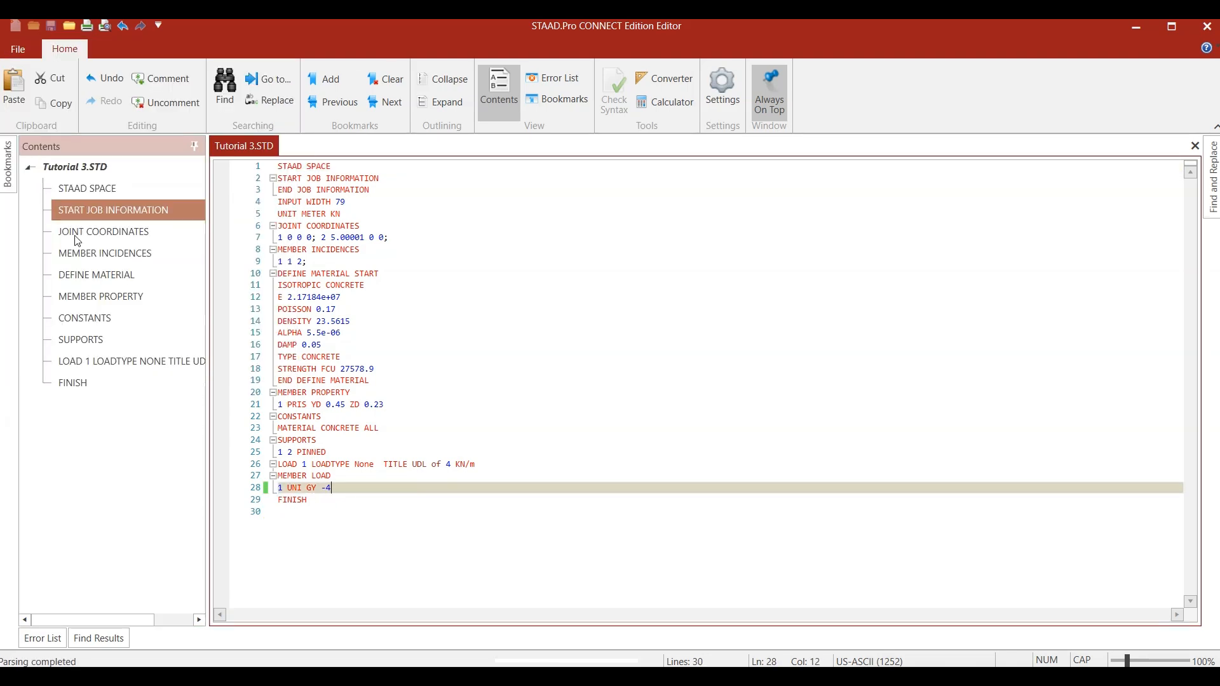
{"action": "left_click", "coordinate": [328, 564]}
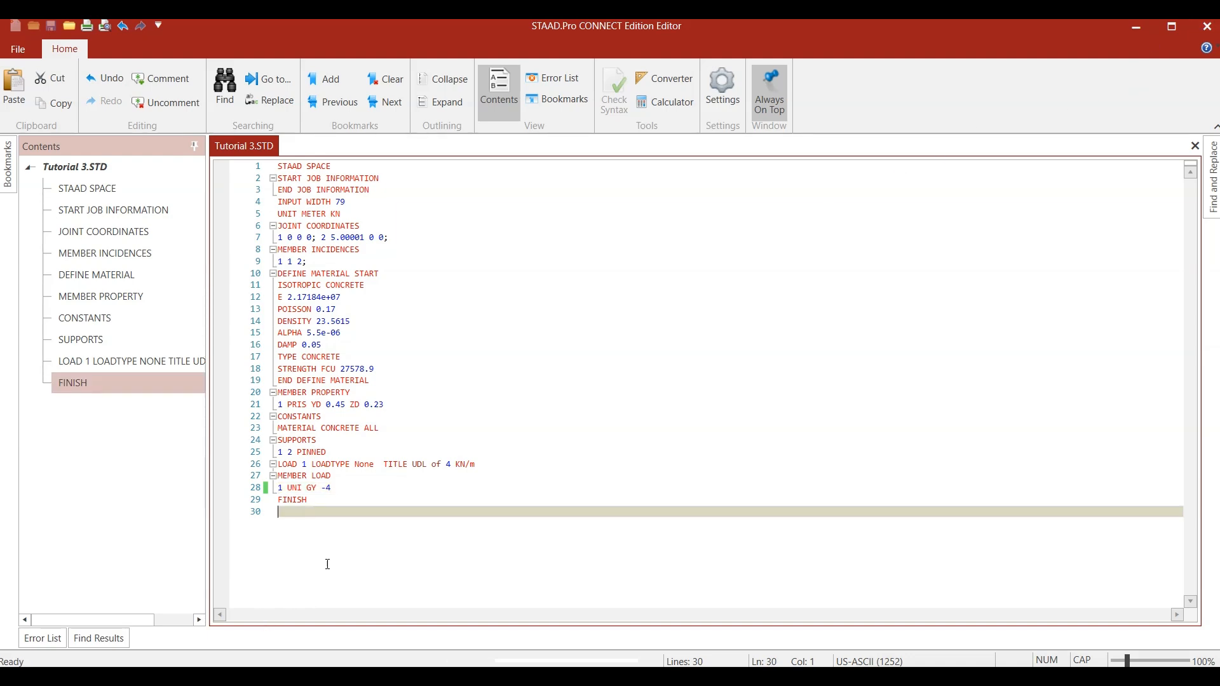
{"action": "left_click", "coordinate": [1206, 26]}
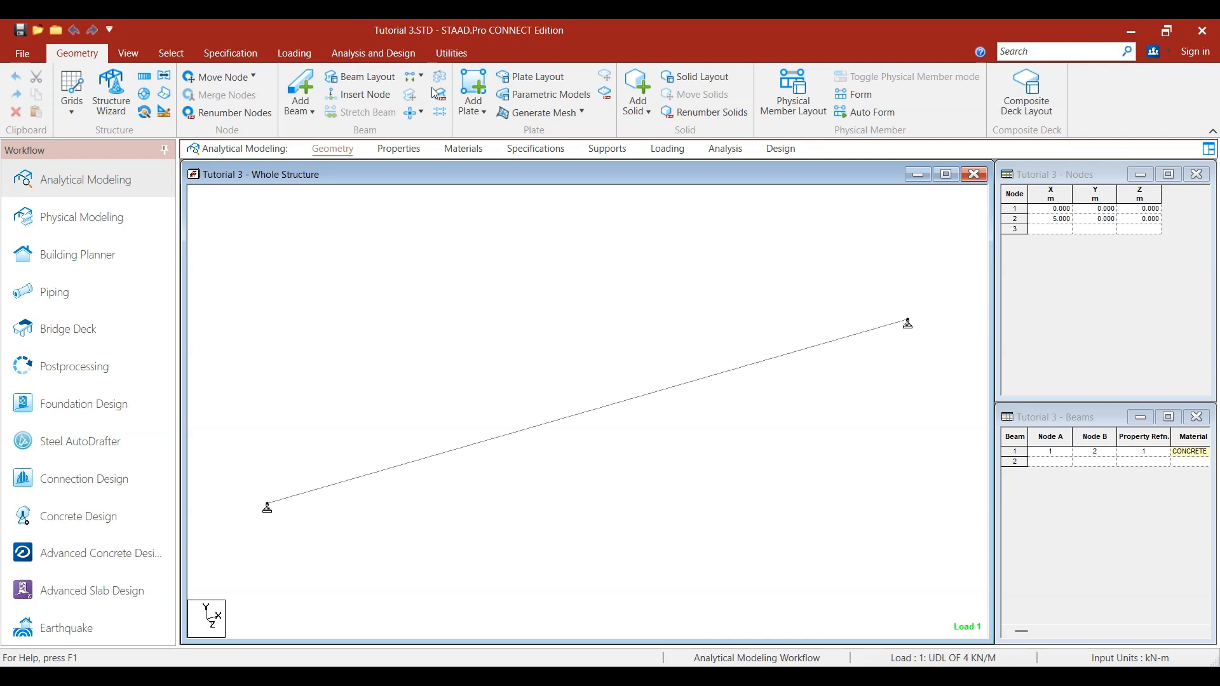
- Run the analysis without an analysis command, view its output file, and close the viewer
{"action": "left_click", "coordinate": [452, 53]}
{"action": "left_click", "coordinate": [374, 53]}
{"action": "left_click", "coordinate": [258, 89]}
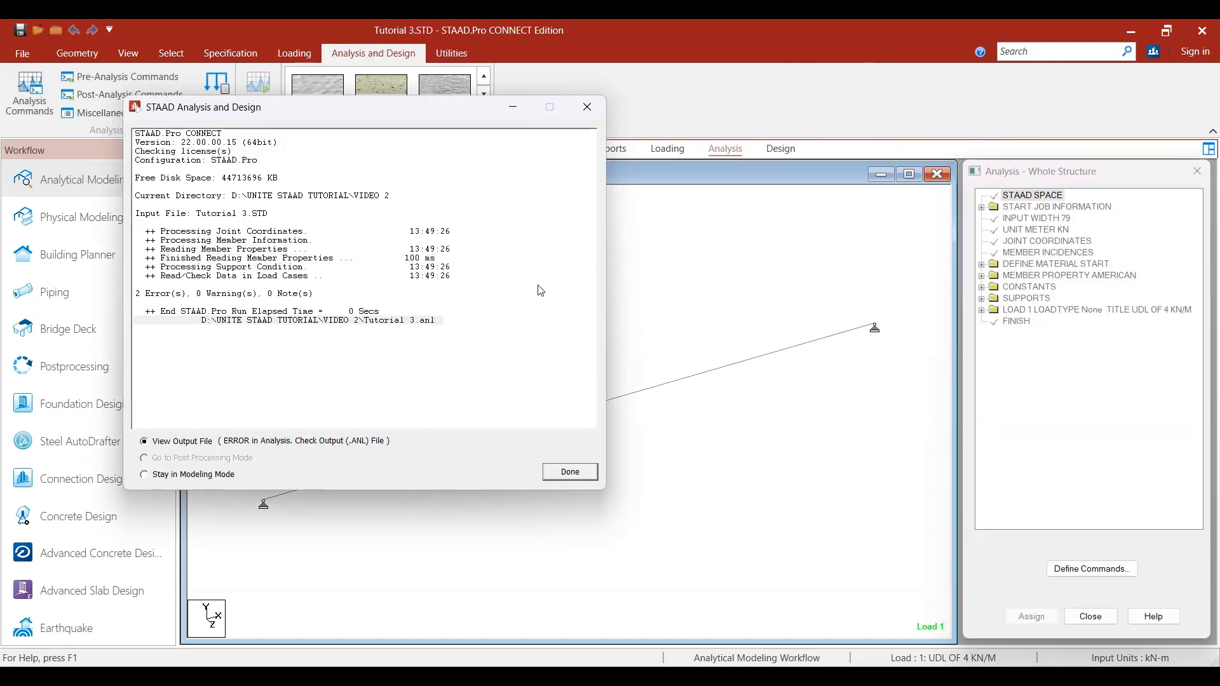
{"action": "left_click", "coordinate": [570, 472]}
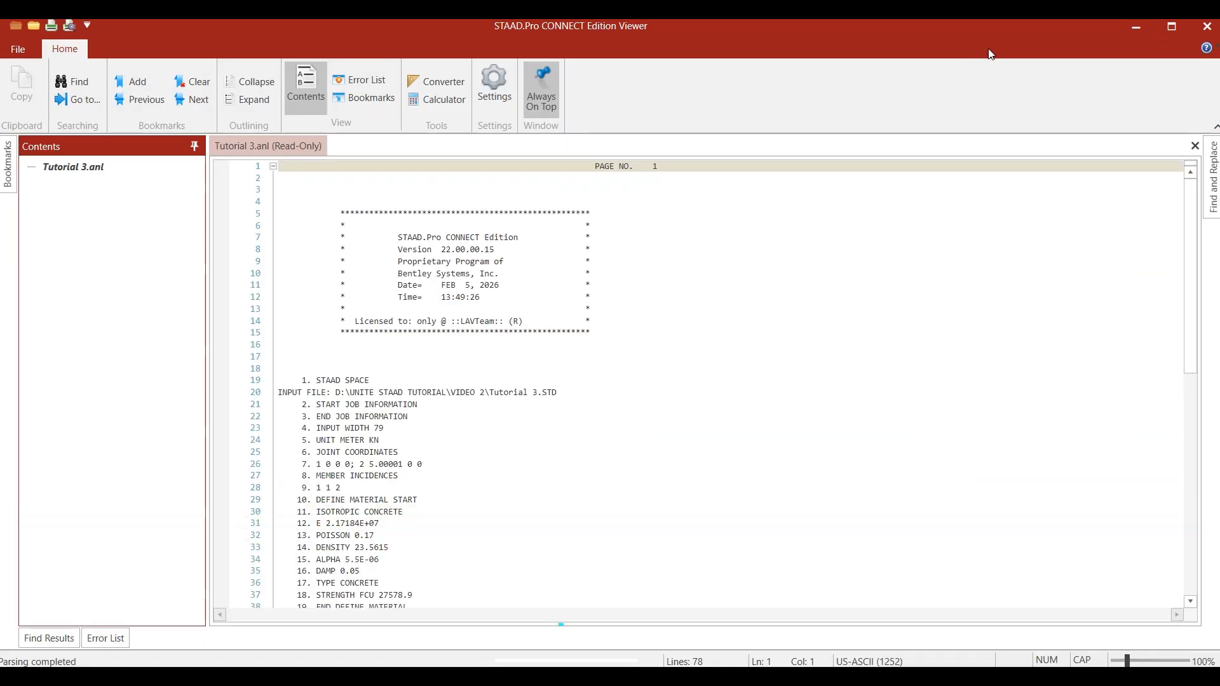
{"action": "left_click", "coordinate": [1206, 26]}
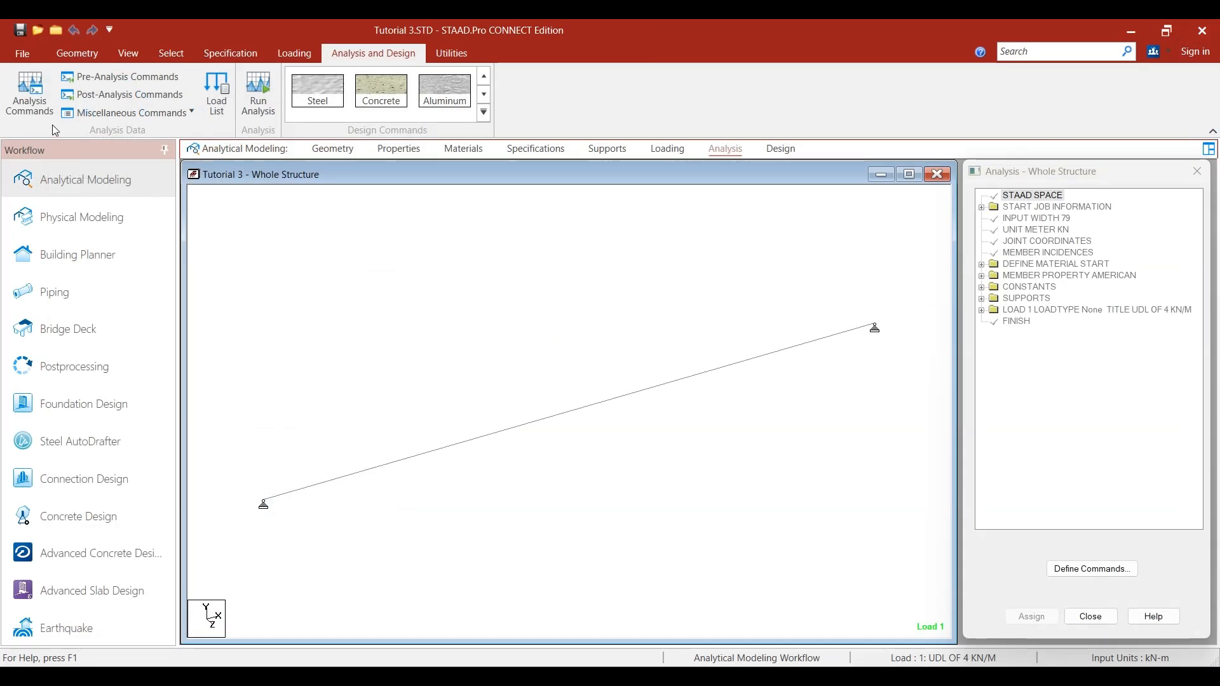
- Add a Perform Analysis command with the No Print option through the analysis command settings
{"action": "left_click", "coordinate": [21, 101]}
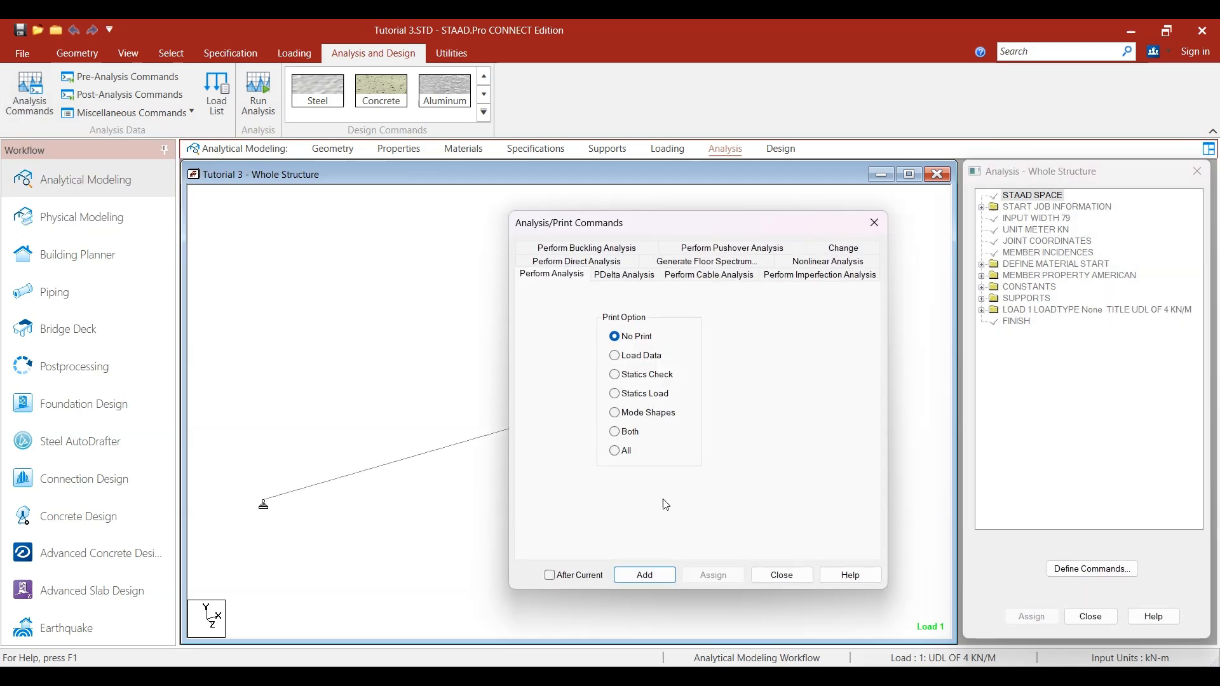
{"action": "left_click", "coordinate": [636, 575]}
{"action": "left_click", "coordinate": [780, 576]}
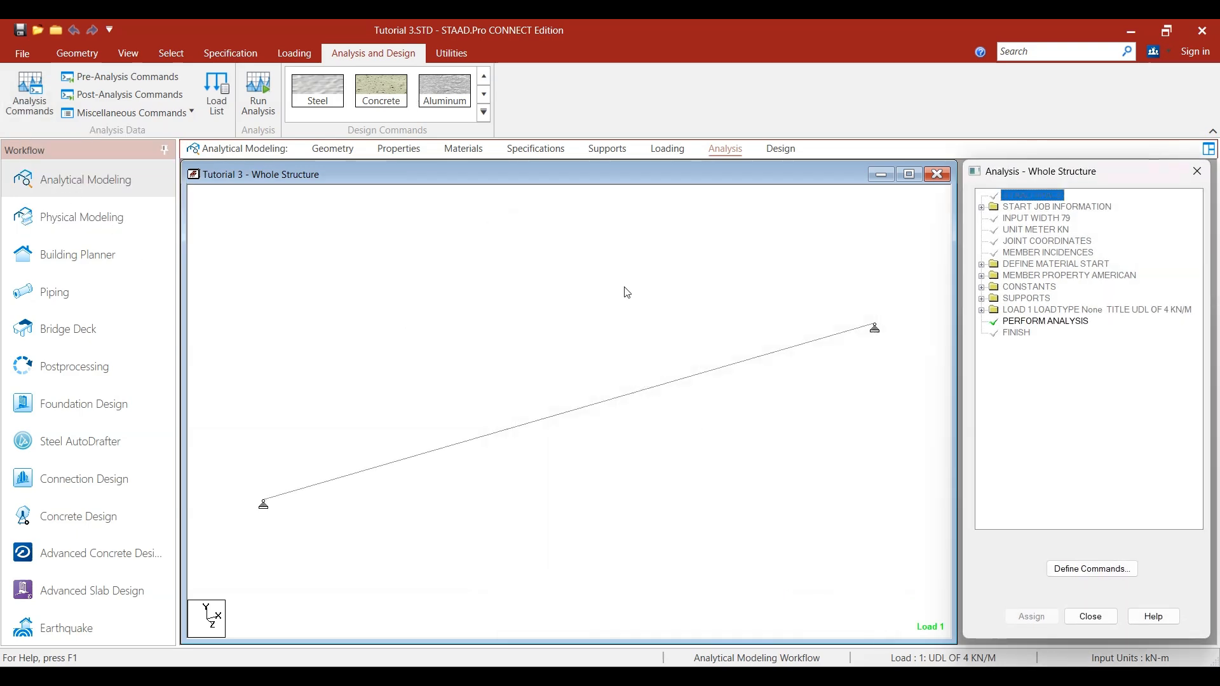
- Save the modified structure and run the analysis, highlighting the error and warning summary before returning to modeling mode
{"action": "left_click", "coordinate": [258, 93]}
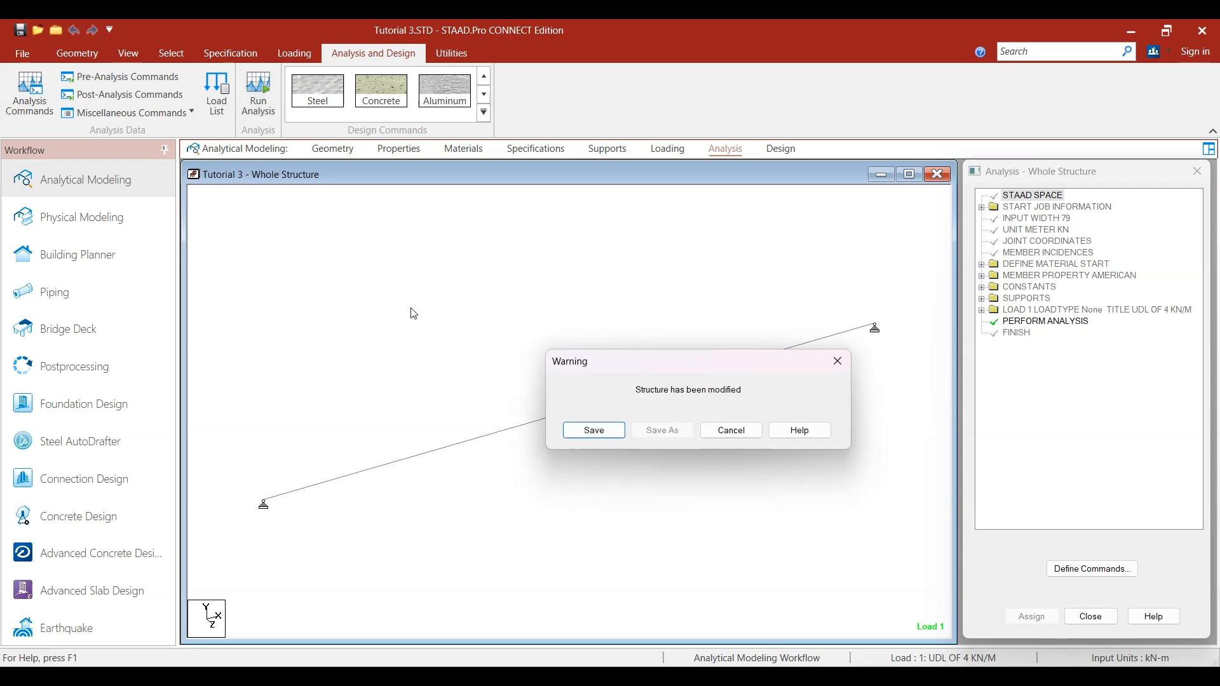
{"action": "left_click", "coordinate": [596, 432]}
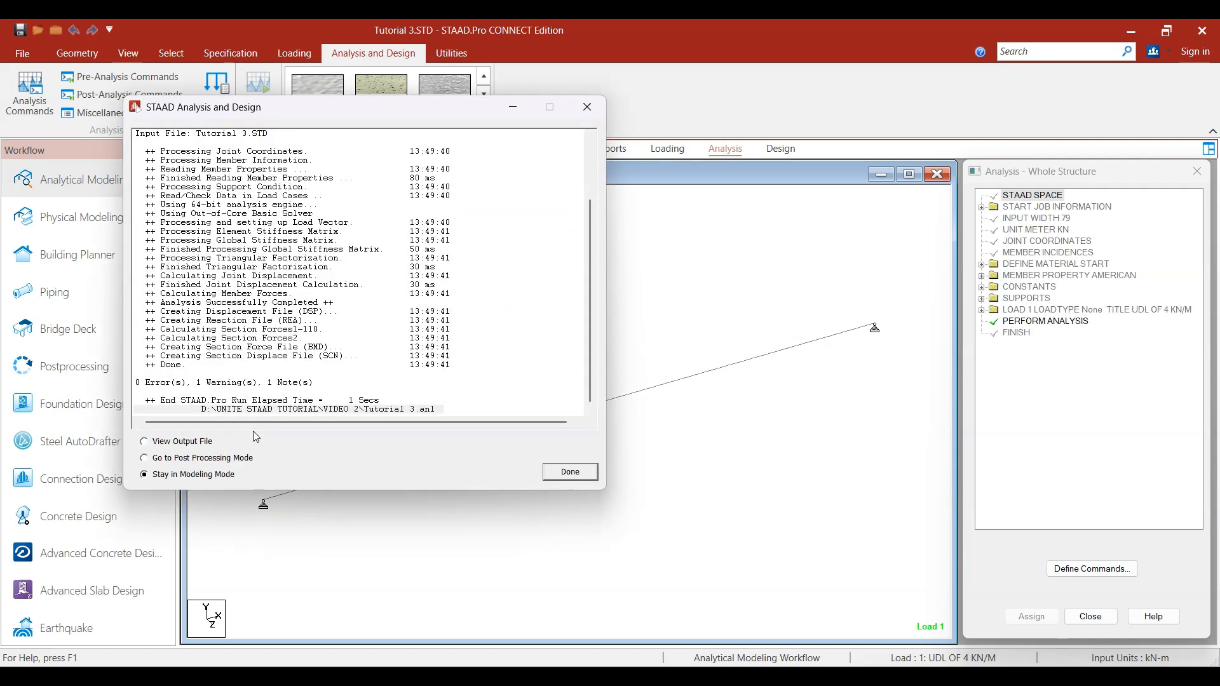
{"action": "left_click", "coordinate": [150, 385]}
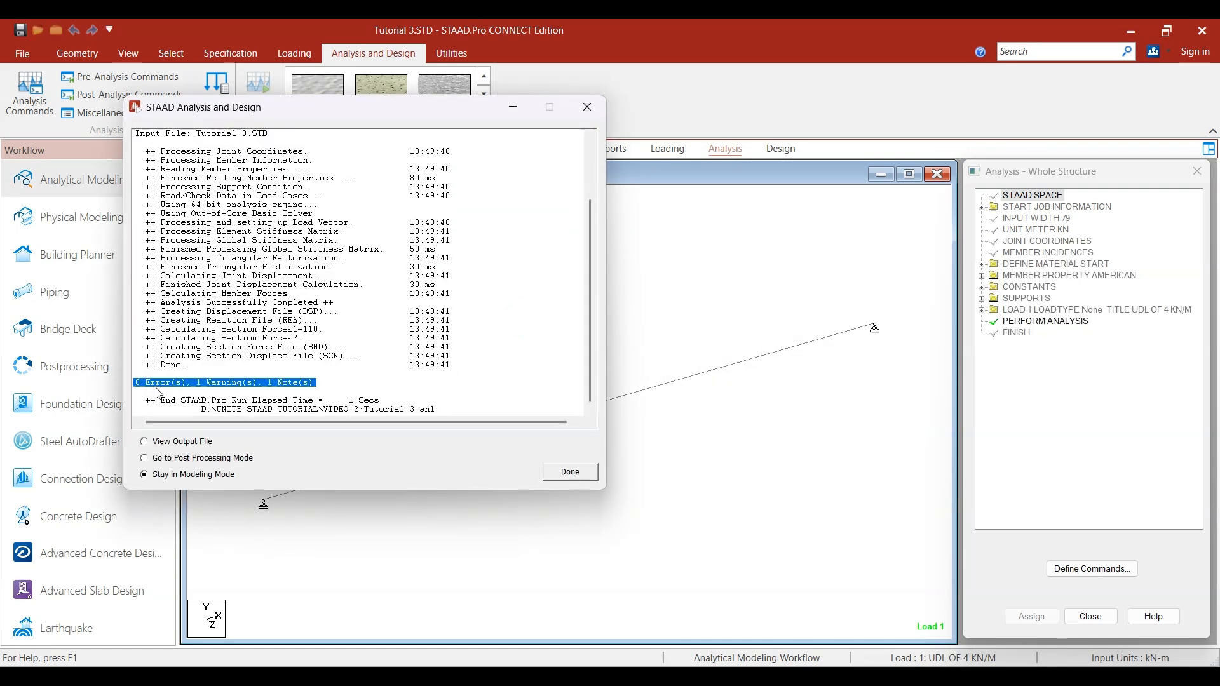
{"action": "left_click", "coordinate": [571, 473]}
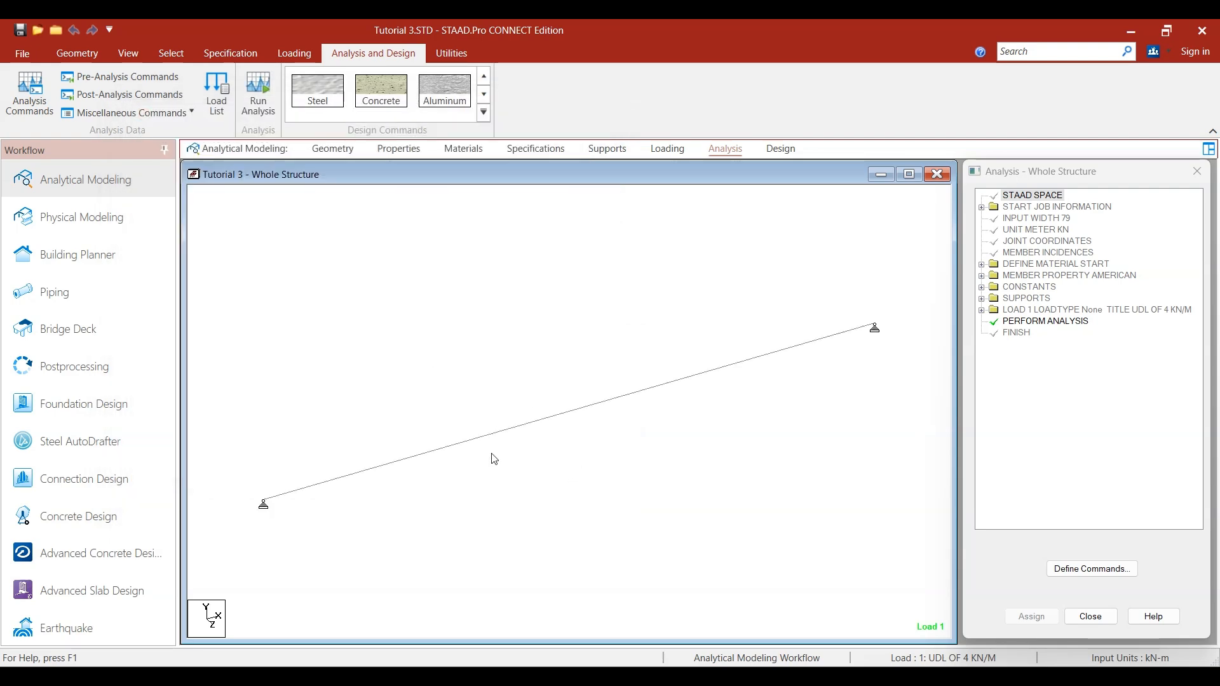
- Open the postprocessing results with load case 1 UDL OF 4 KN/M in the selected load cases
{"action": "middle_click_drag", "start_coordinate": [516, 352], "coordinate": [491, 349]}
{"action": "scroll", "coordinate": [516, 328], "scroll_direction": "down", "scroll_amount": 6}
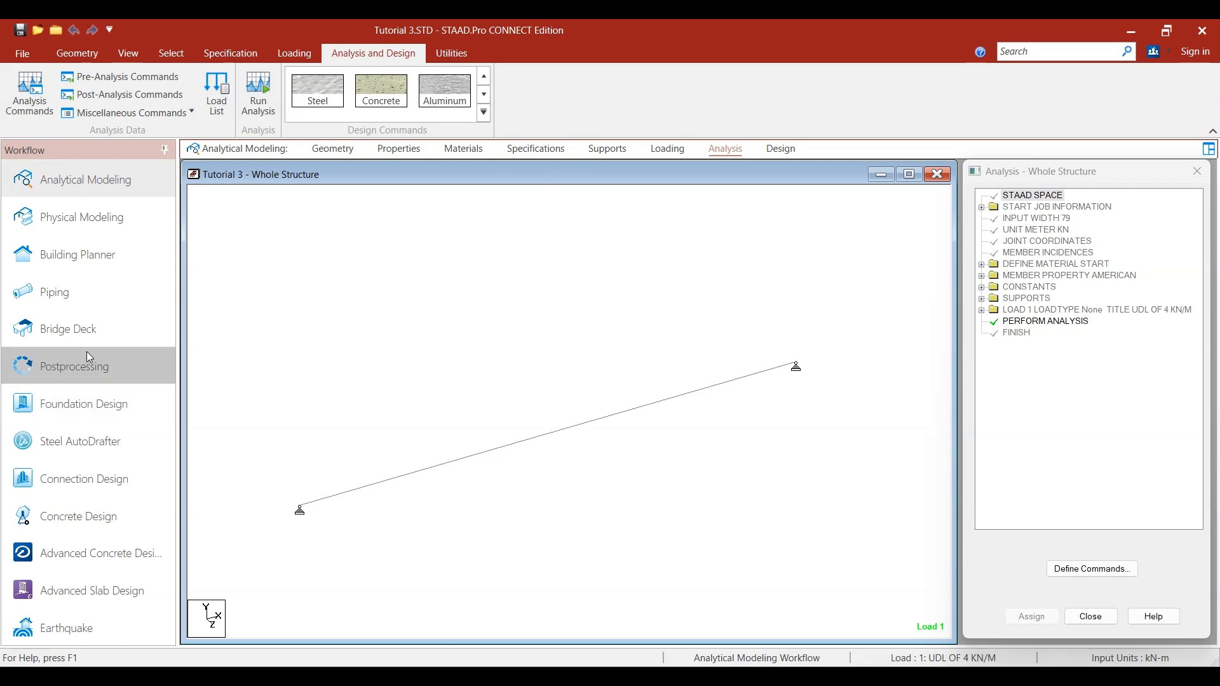
{"action": "left_click", "coordinate": [94, 379]}
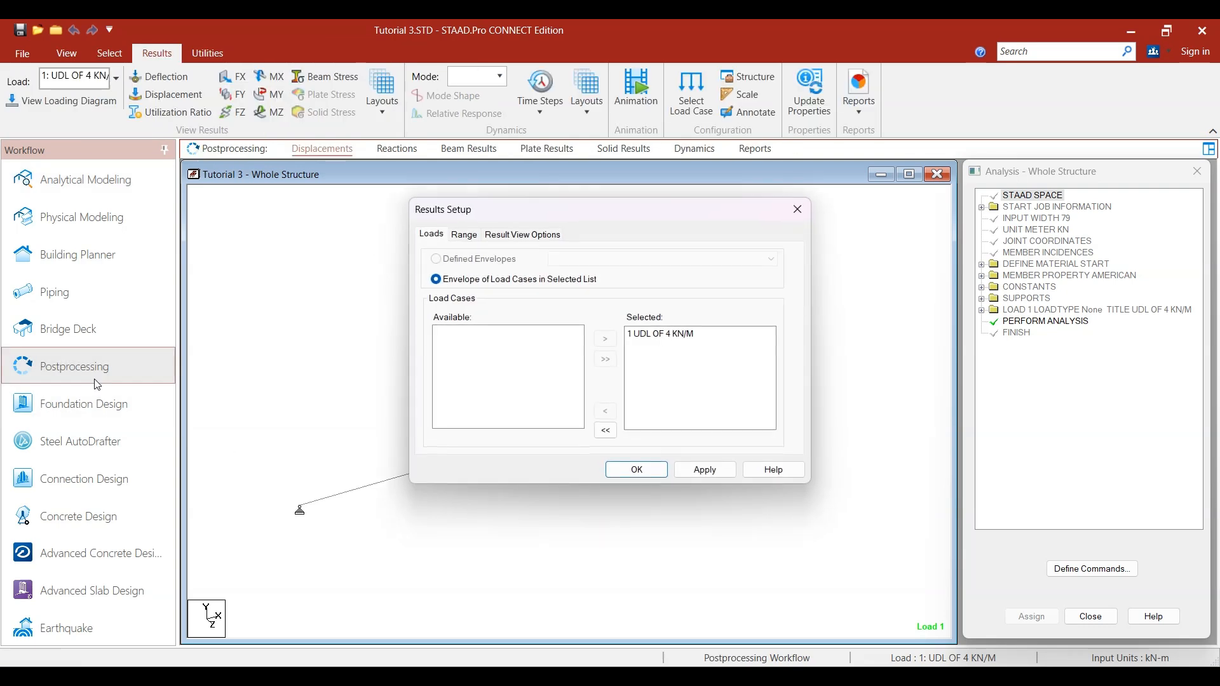
{"action": "left_click", "coordinate": [669, 337]}
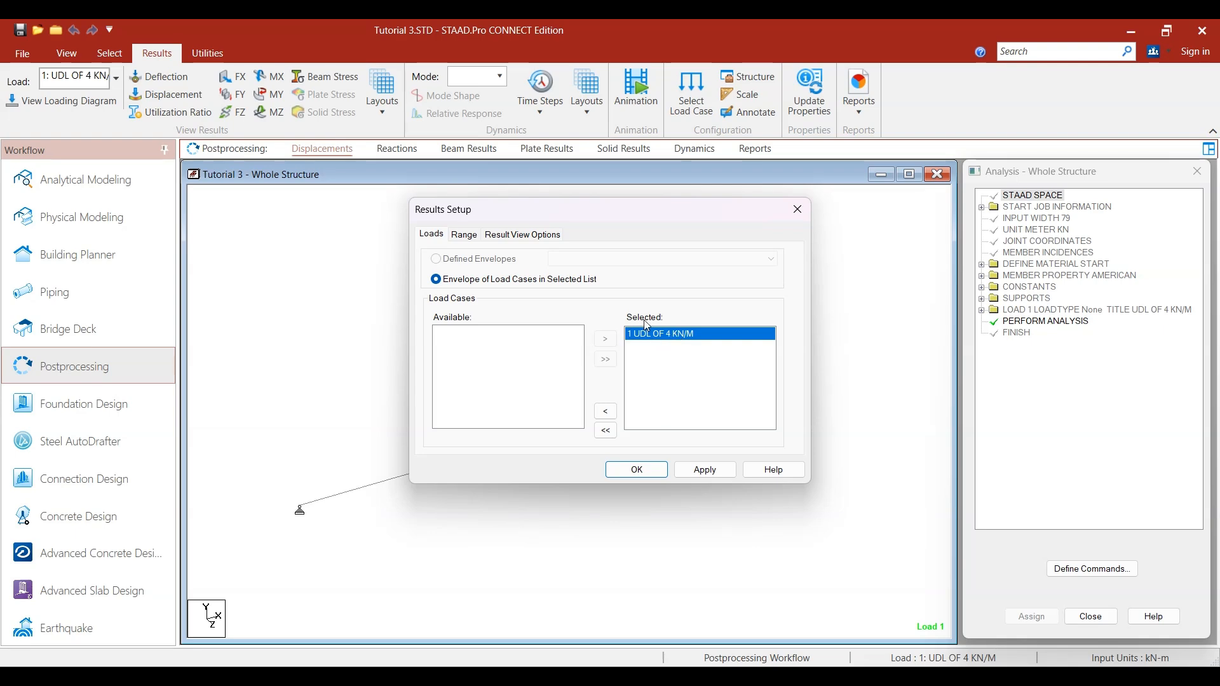
{"action": "left_click", "coordinate": [707, 476]}
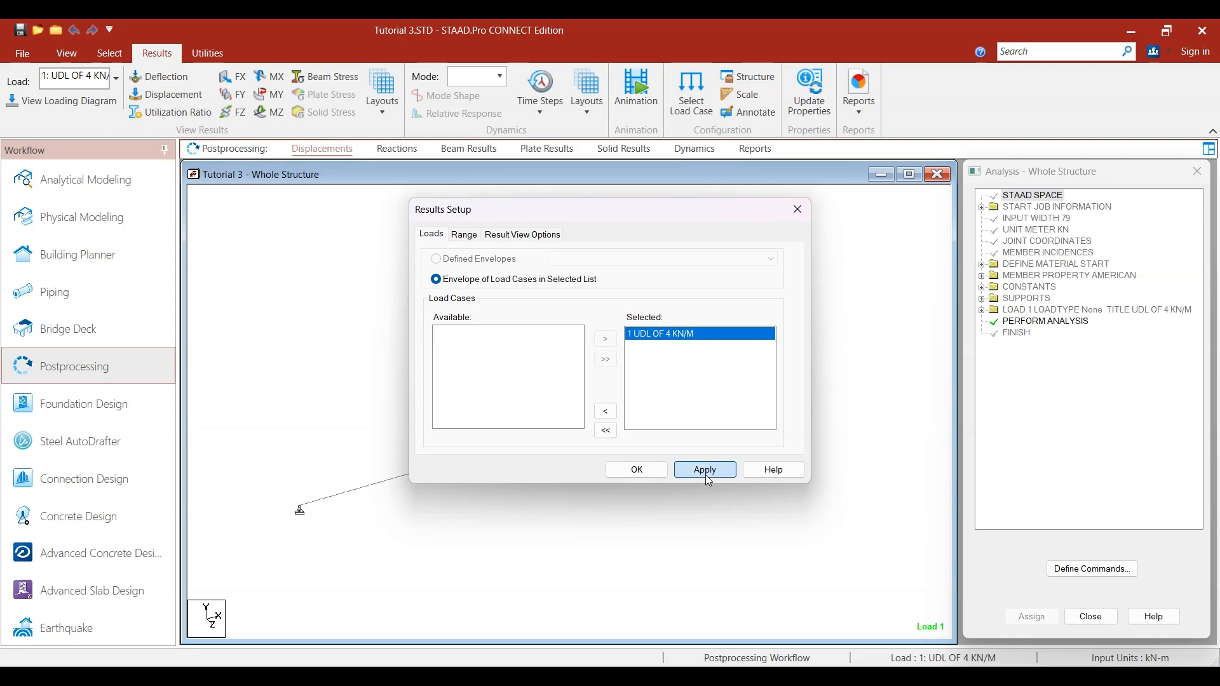
{"action": "left_click", "coordinate": [636, 469]}
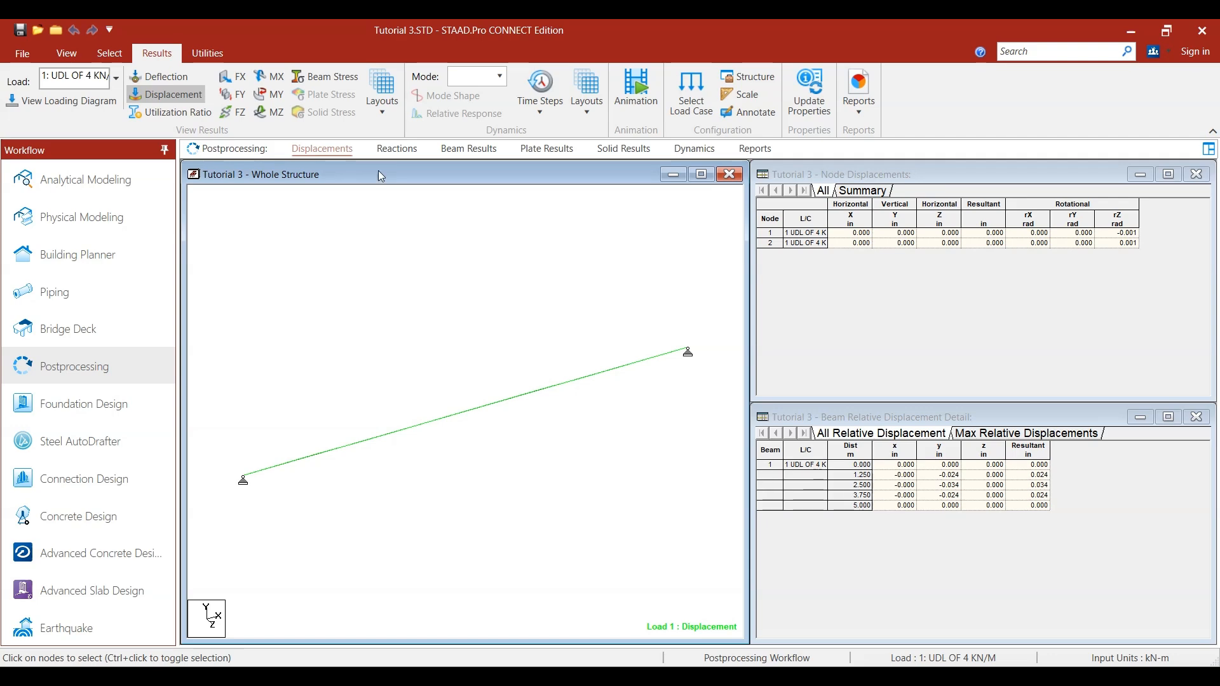
- View the support reactions and the beam results with the bending moment diagram about Z
{"action": "left_click", "coordinate": [400, 150]}
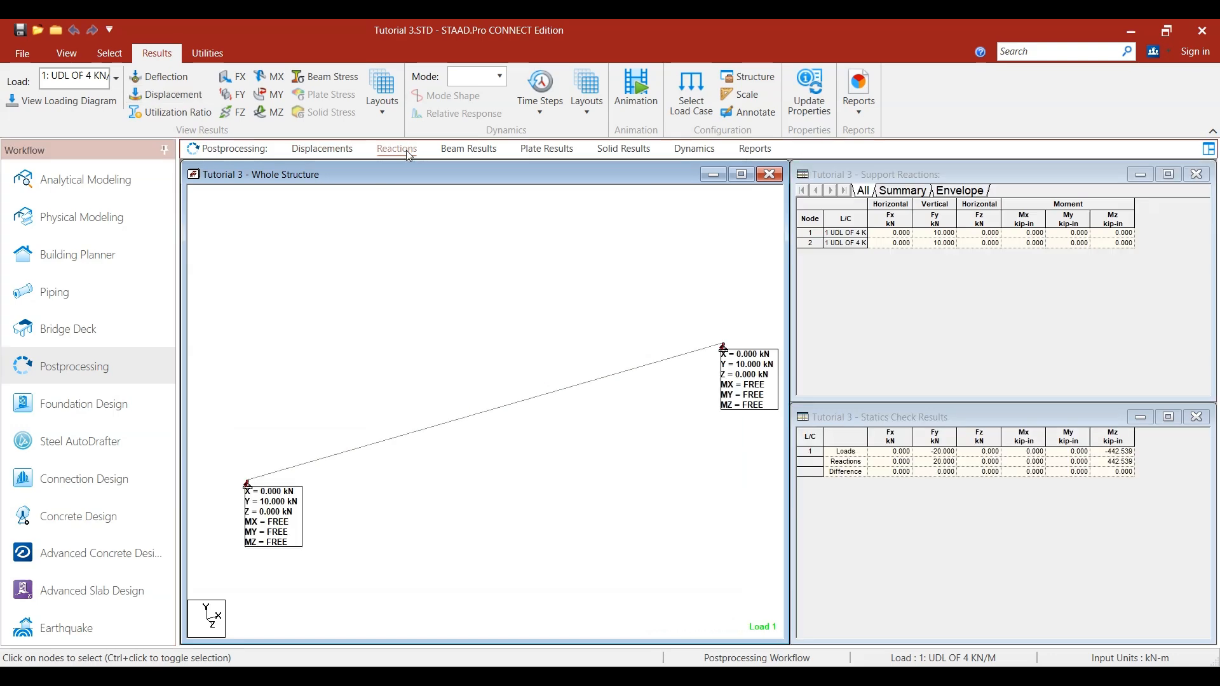
{"action": "left_click", "coordinate": [466, 153]}
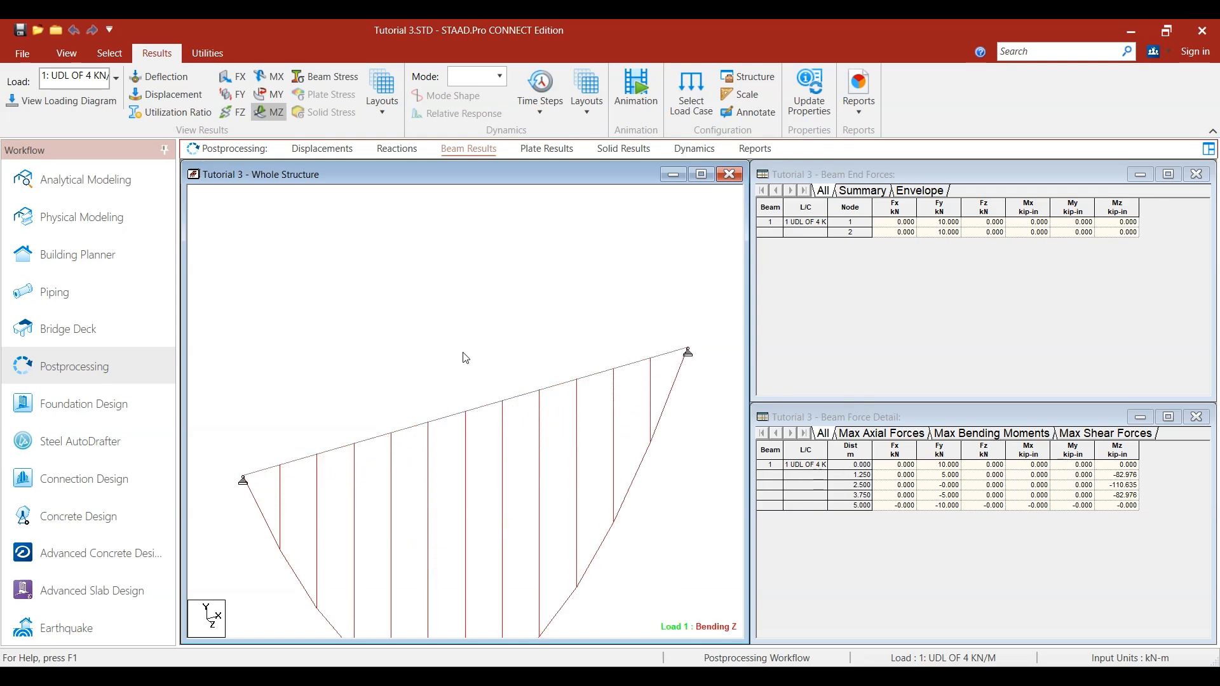
{"action": "middle_click_drag", "start_coordinate": [474, 351], "coordinate": [470, 255]}
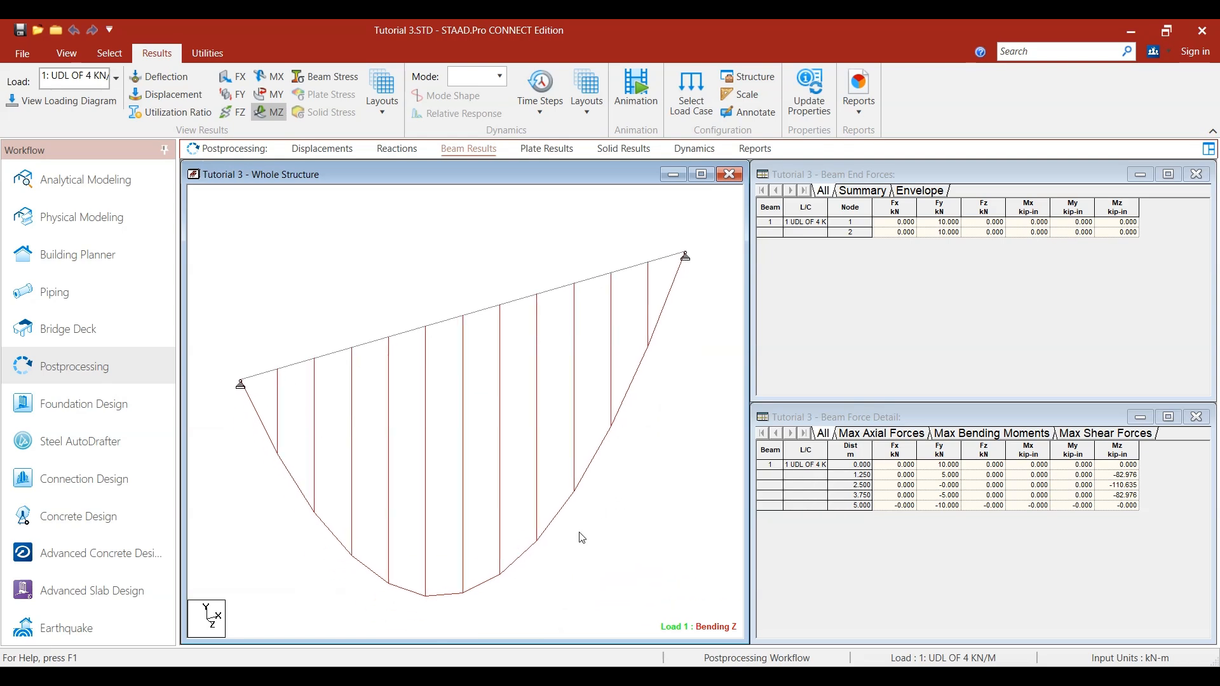
- Show the beam in front view and replace its Mz bending moment diagram with the Fy shear force diagram
{"action": "left_click", "coordinate": [66, 54]}
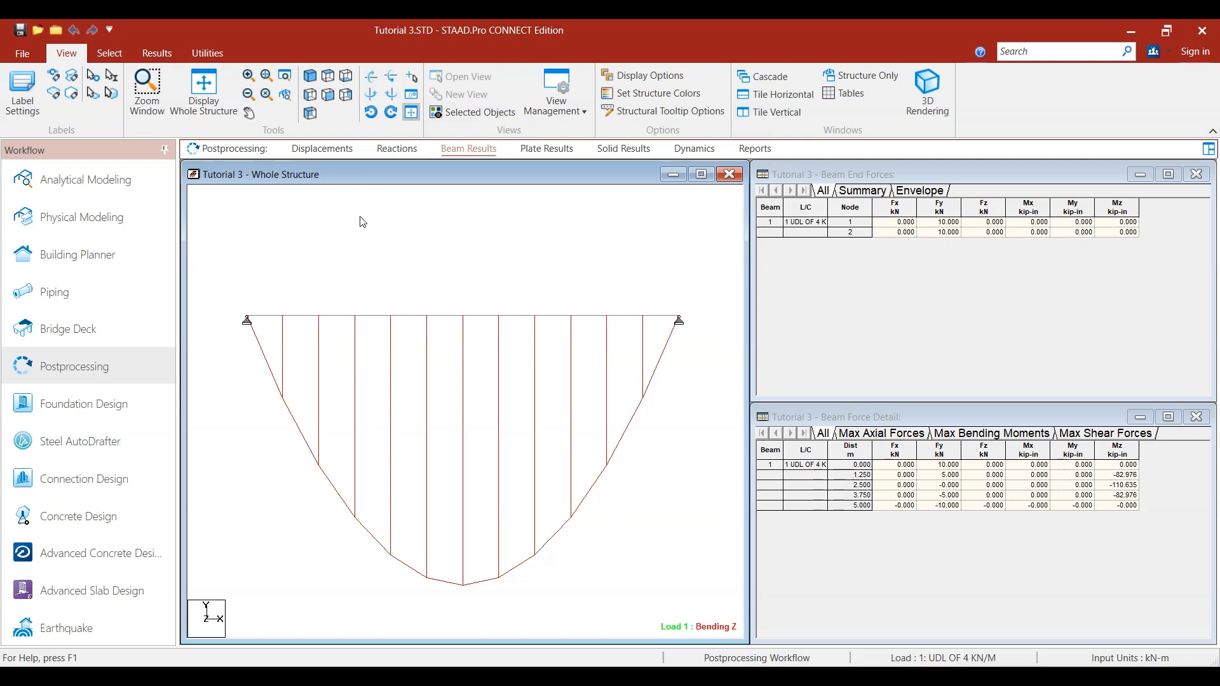
{"action": "left_click", "coordinate": [158, 53]}
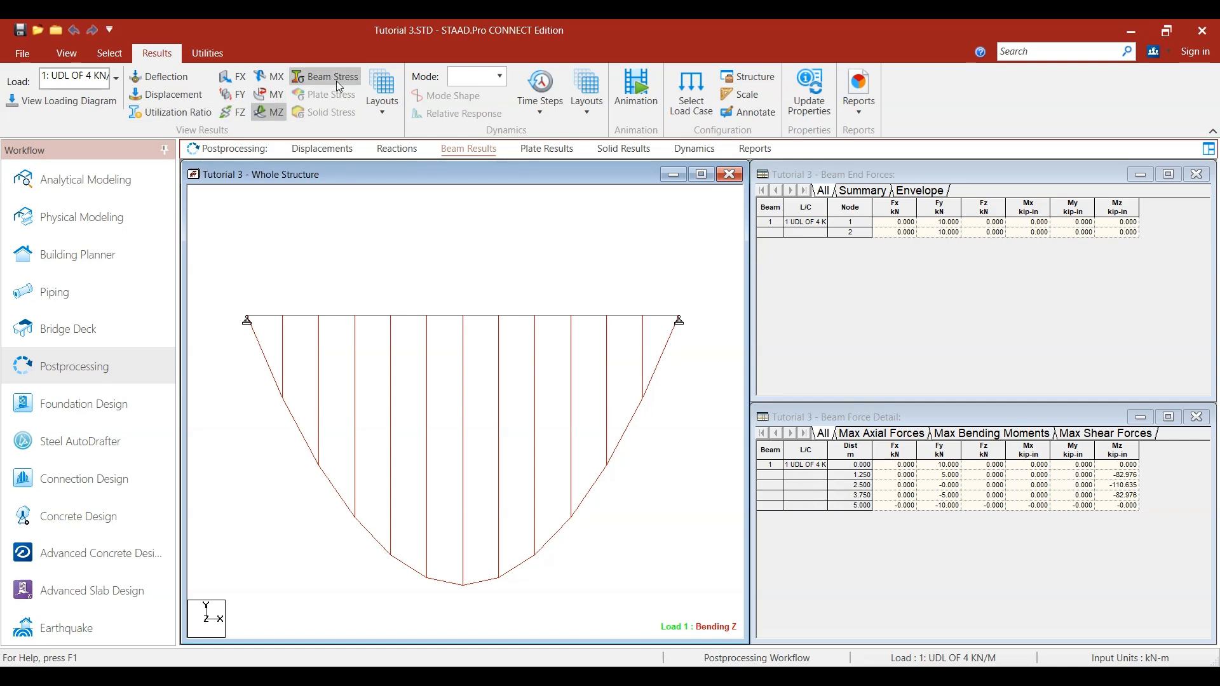
{"action": "left_click", "coordinate": [267, 117]}
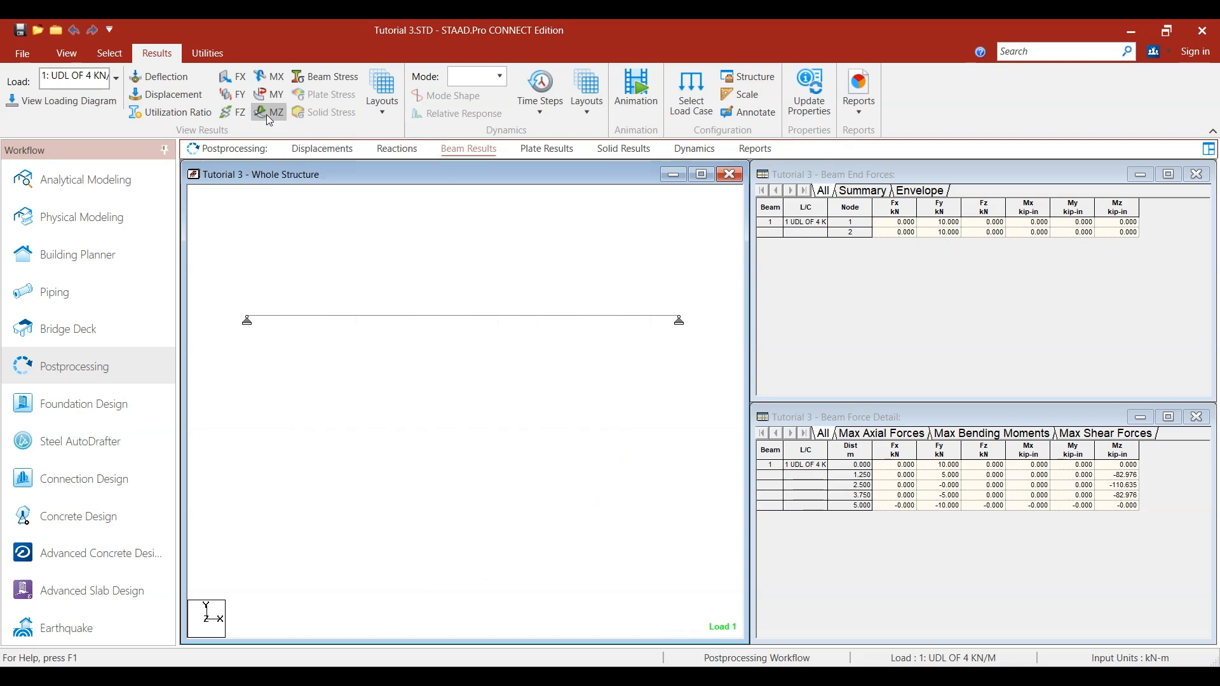
{"action": "left_click", "coordinate": [238, 95]}
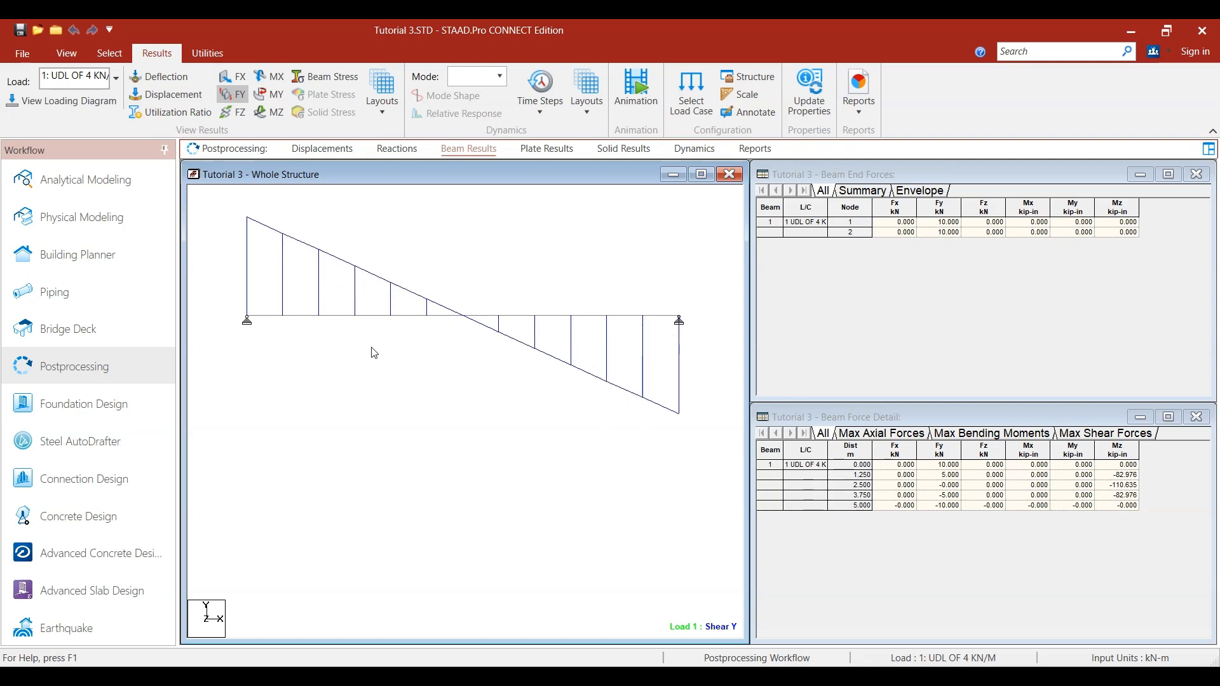
{"action": "middle_click_drag", "start_coordinate": [390, 266], "coordinate": [387, 320]}
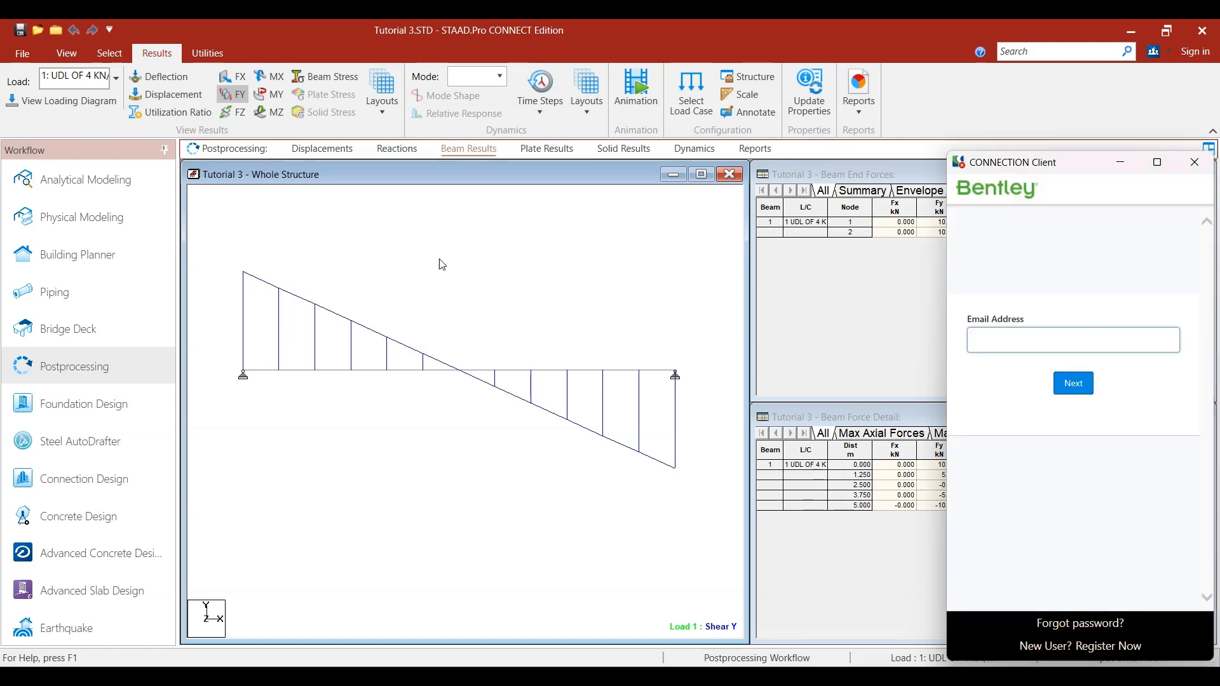
- Dismiss the sign-in window and review the beam end force summary and the maximum axial, shear and bending moment tables
{"action": "left_click", "coordinate": [1194, 164]}
{"action": "left_click", "coordinate": [872, 192]}
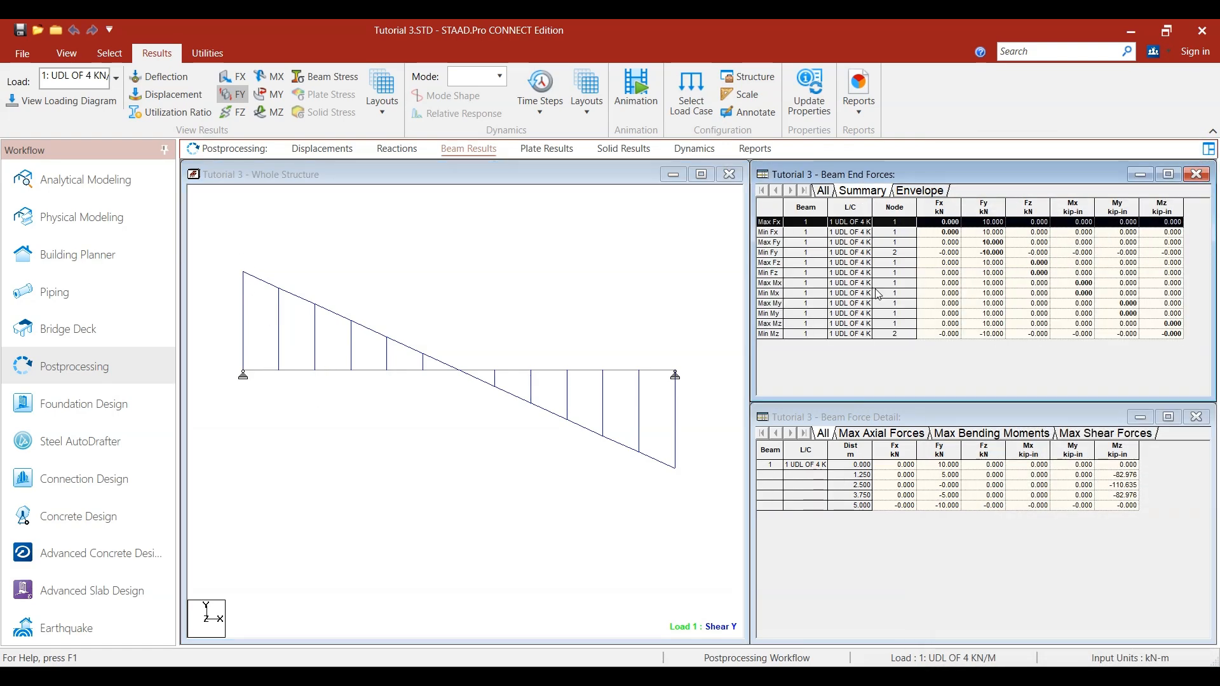
{"action": "left_click", "coordinate": [893, 435]}
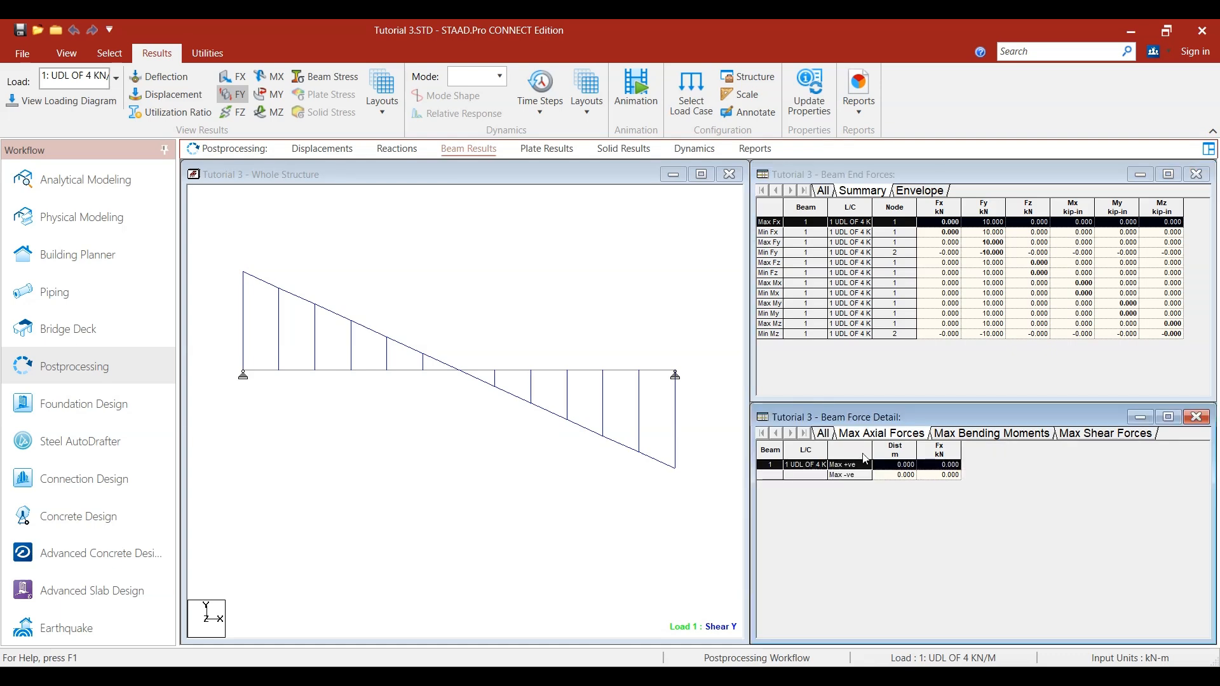
{"action": "left_click", "coordinate": [1007, 436]}
{"action": "left_click", "coordinate": [1094, 437]}
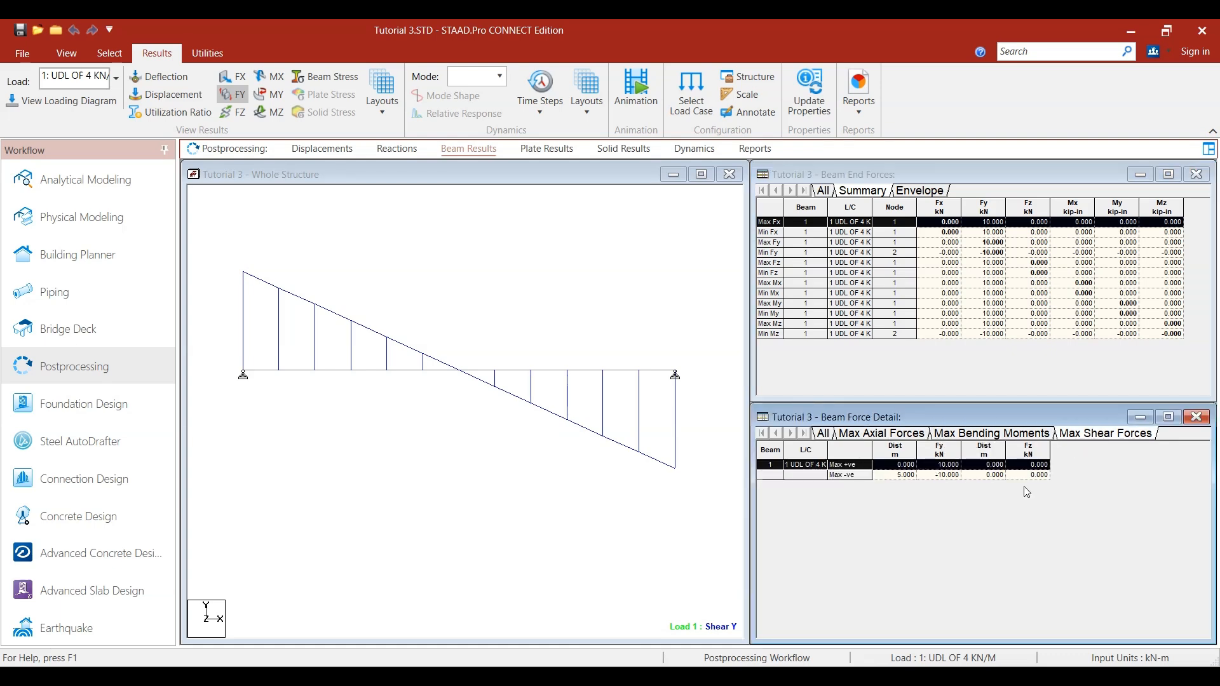
{"action": "left_click", "coordinate": [981, 436]}
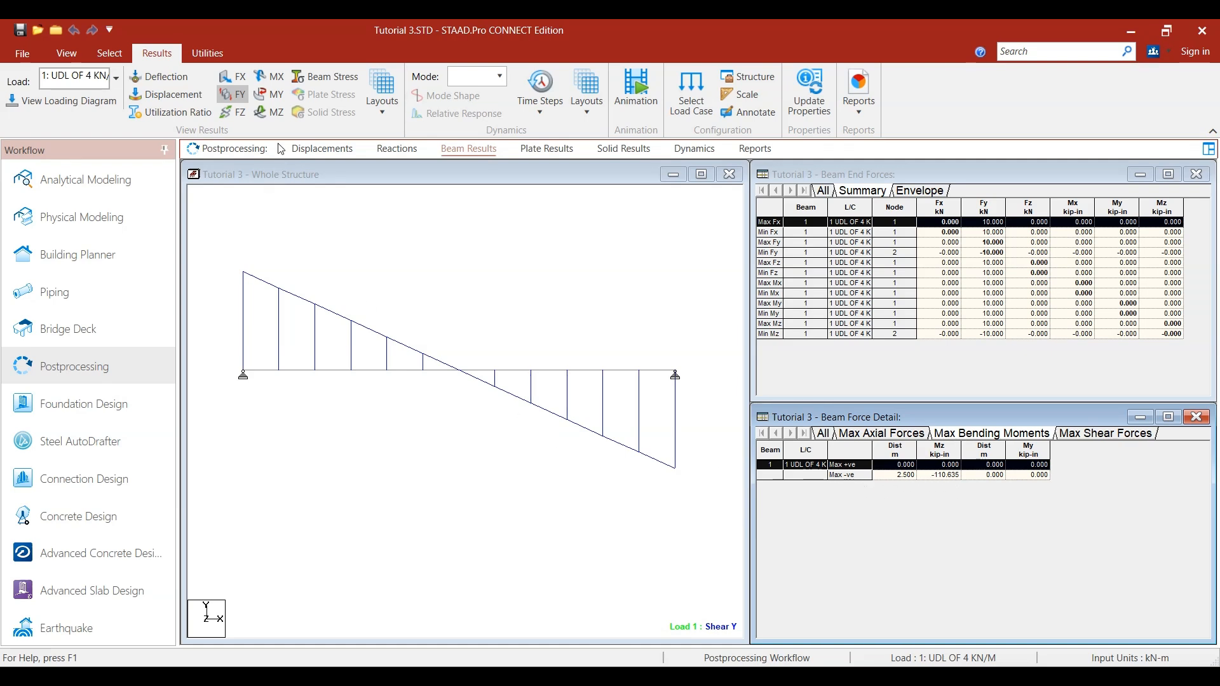
- View the displacement results with the Mz bending diagram overlaid and list the maximum relative displacements
{"action": "left_click", "coordinate": [302, 149]}
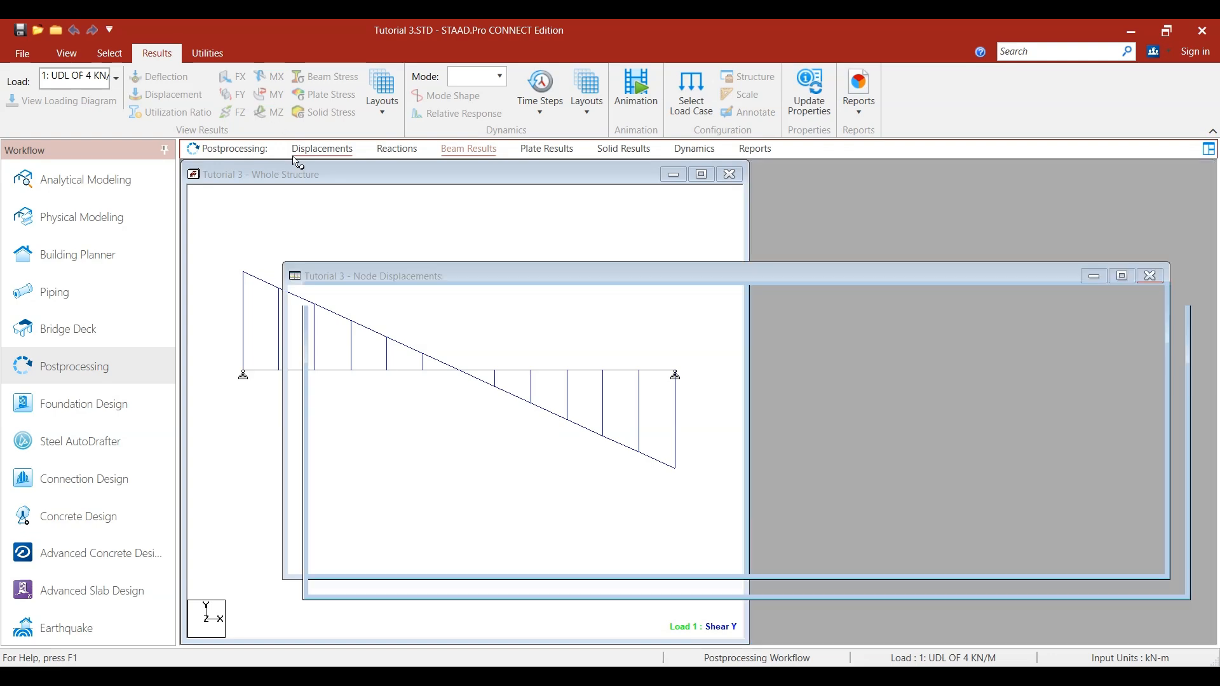
{"action": "left_click", "coordinate": [269, 113]}
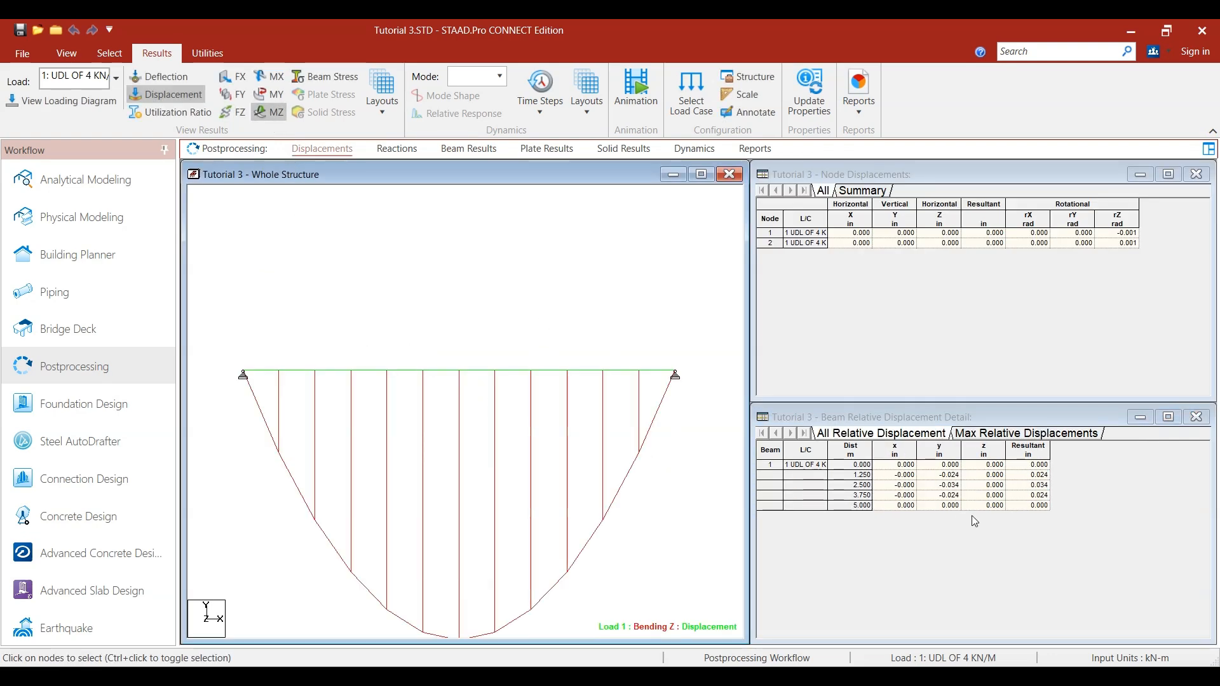
{"action": "left_click", "coordinate": [1003, 433]}
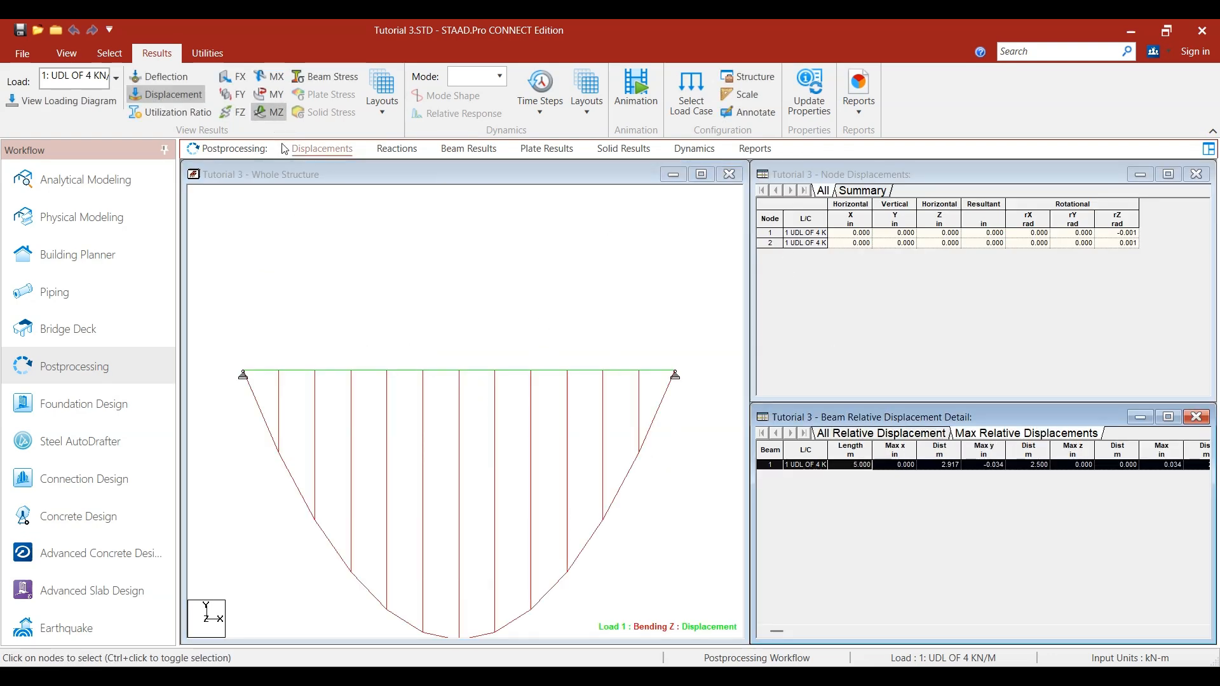
- Recheck the reactions and displacements, and view the beam results with the maximum bending moments table
{"action": "left_click", "coordinate": [391, 150]}
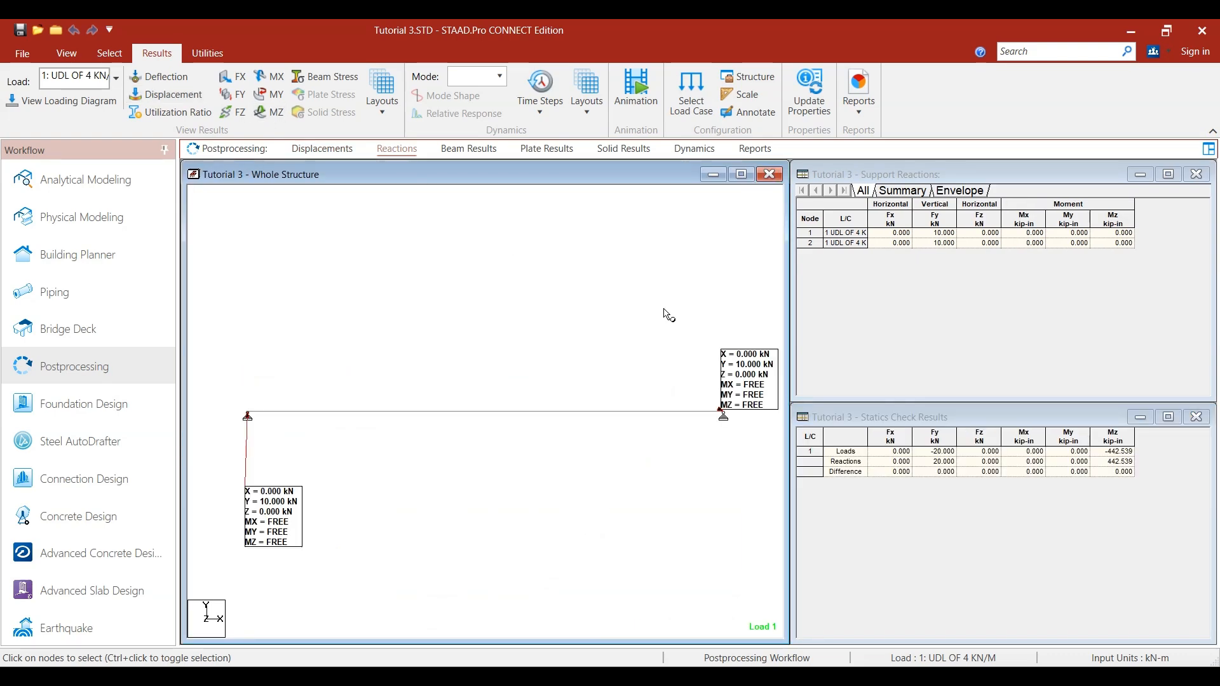
{"action": "left_click", "coordinate": [324, 155]}
{"action": "left_click", "coordinate": [467, 151]}
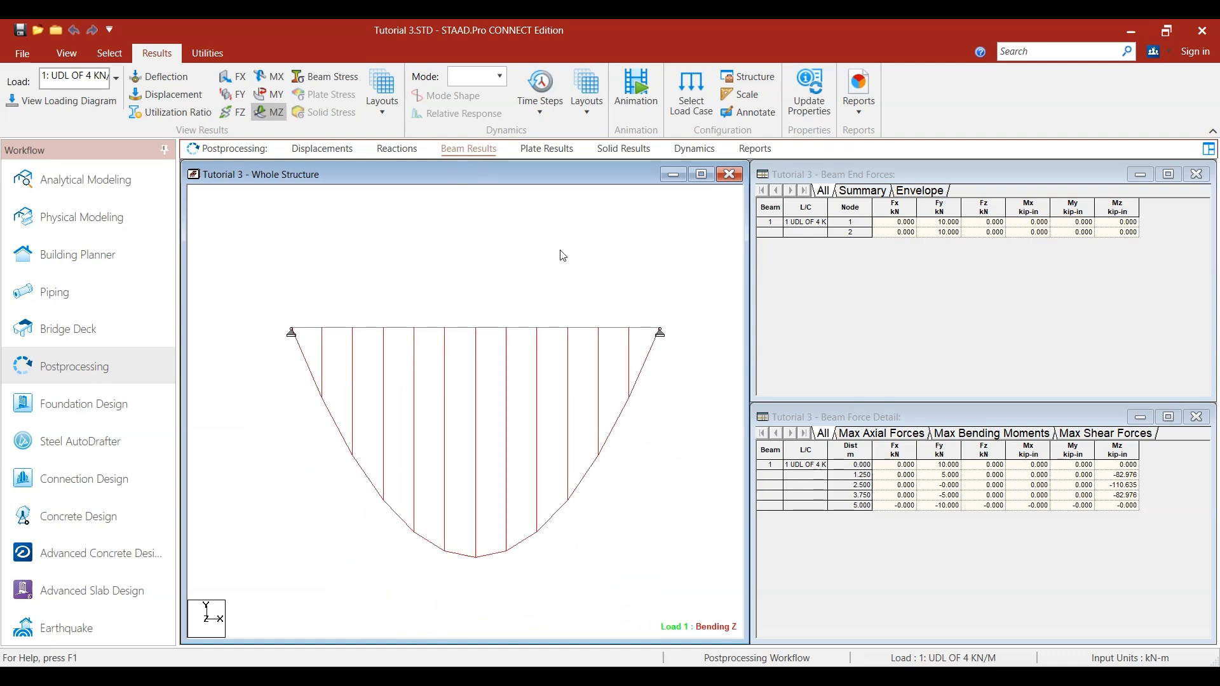
{"action": "left_click", "coordinate": [983, 434]}
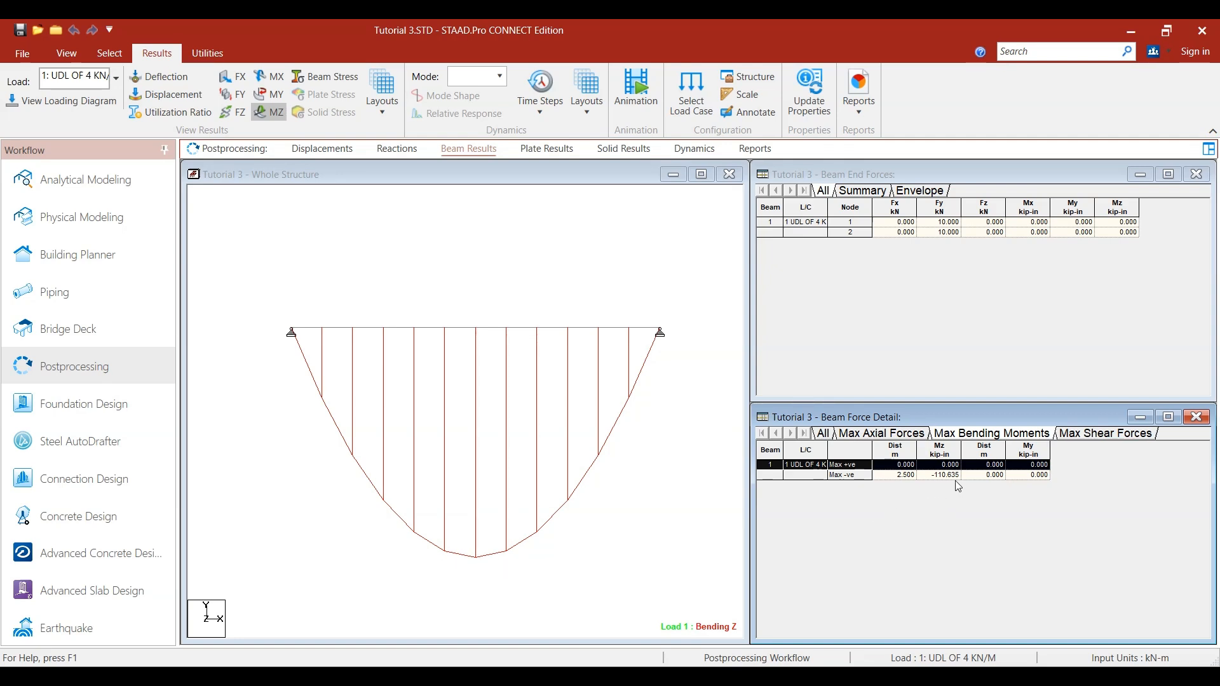
- Inspect the beam's geometry details in its properties dialog and close the dialog
{"action": "left_click", "coordinate": [591, 324]}
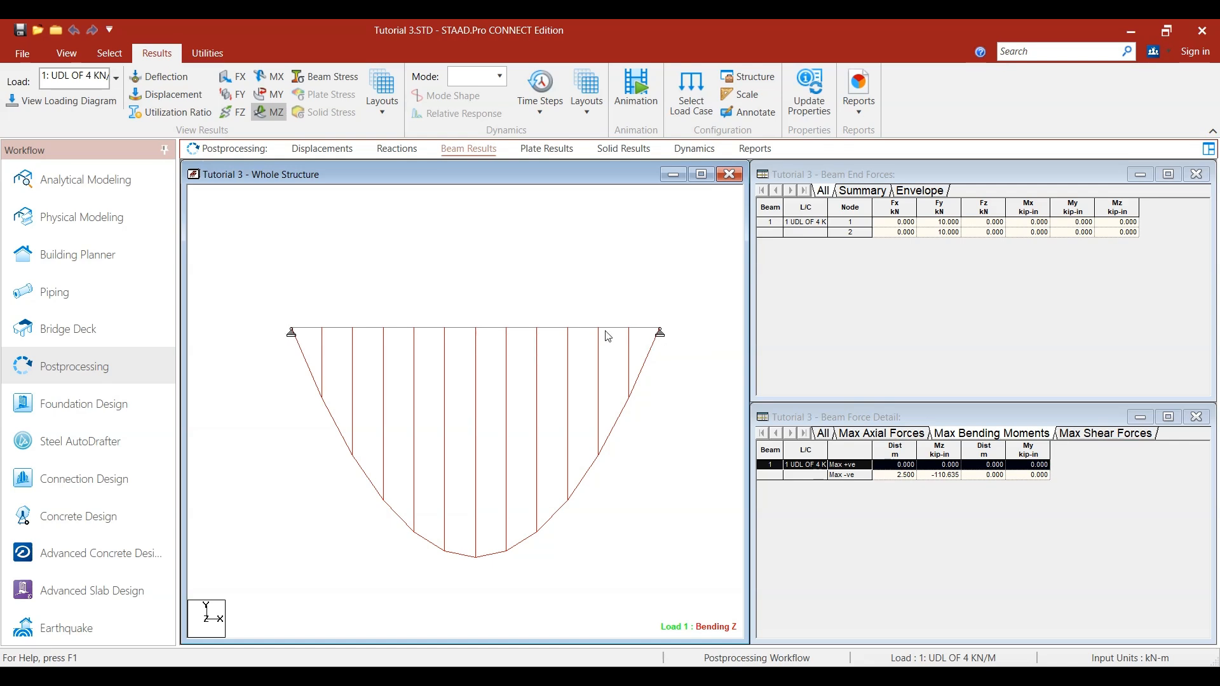
{"action": "double_click", "coordinate": [585, 328]}
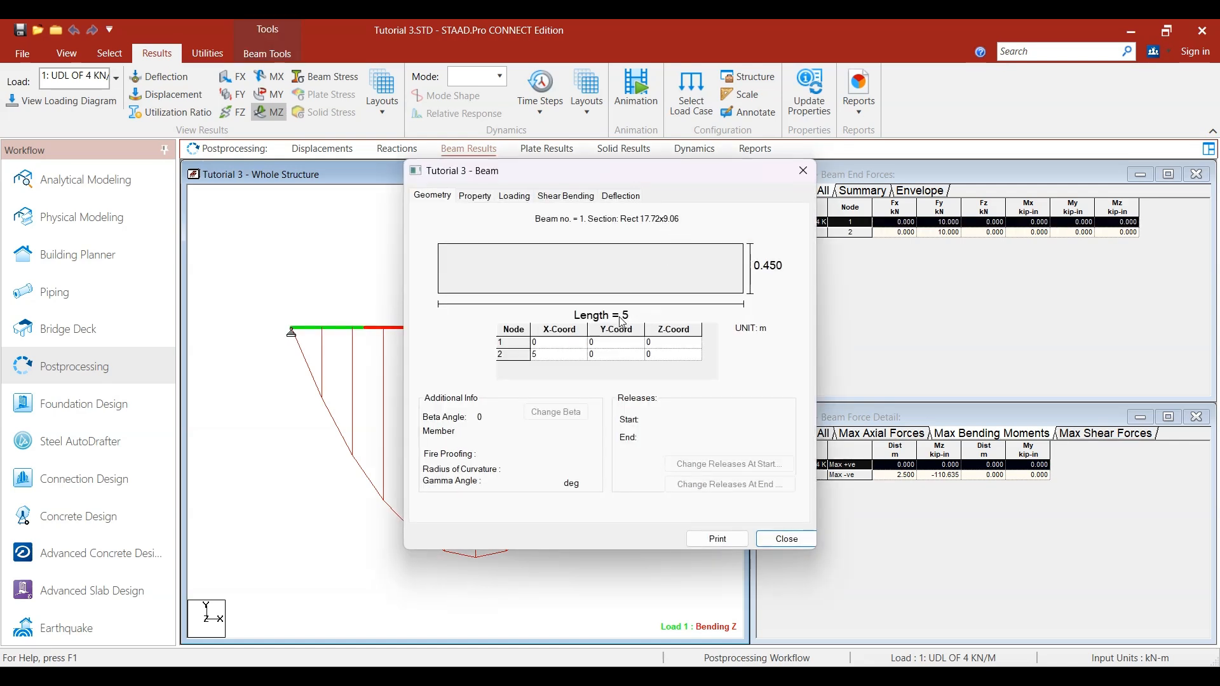
{"action": "left_click", "coordinate": [803, 170]}
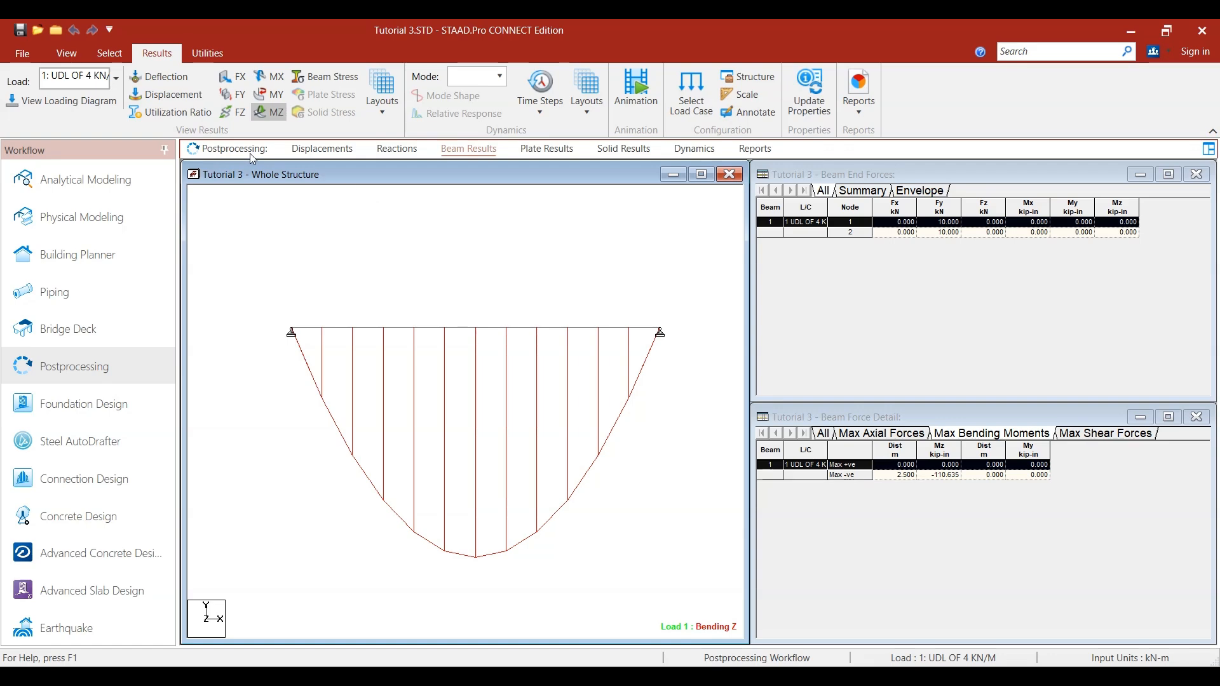
- Return to analytical modeling and examine the UNI GY -4 kN/m member load under load case 1
{"action": "left_click", "coordinate": [69, 191]}
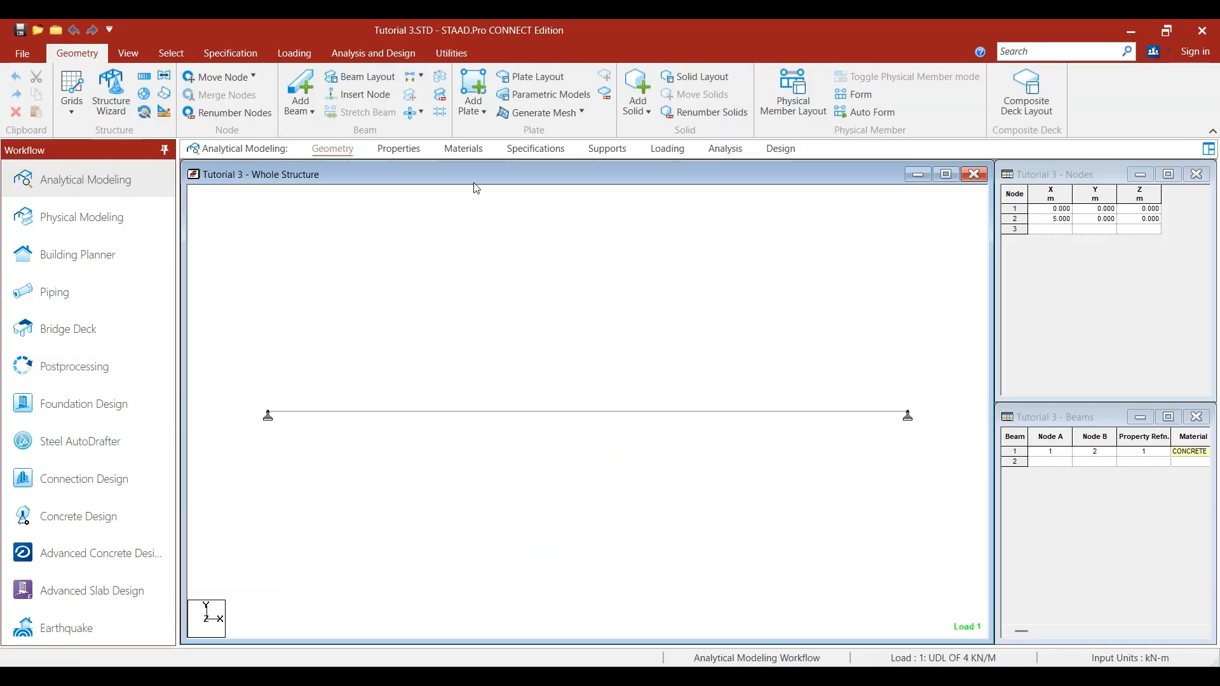
{"action": "left_click", "coordinate": [667, 149]}
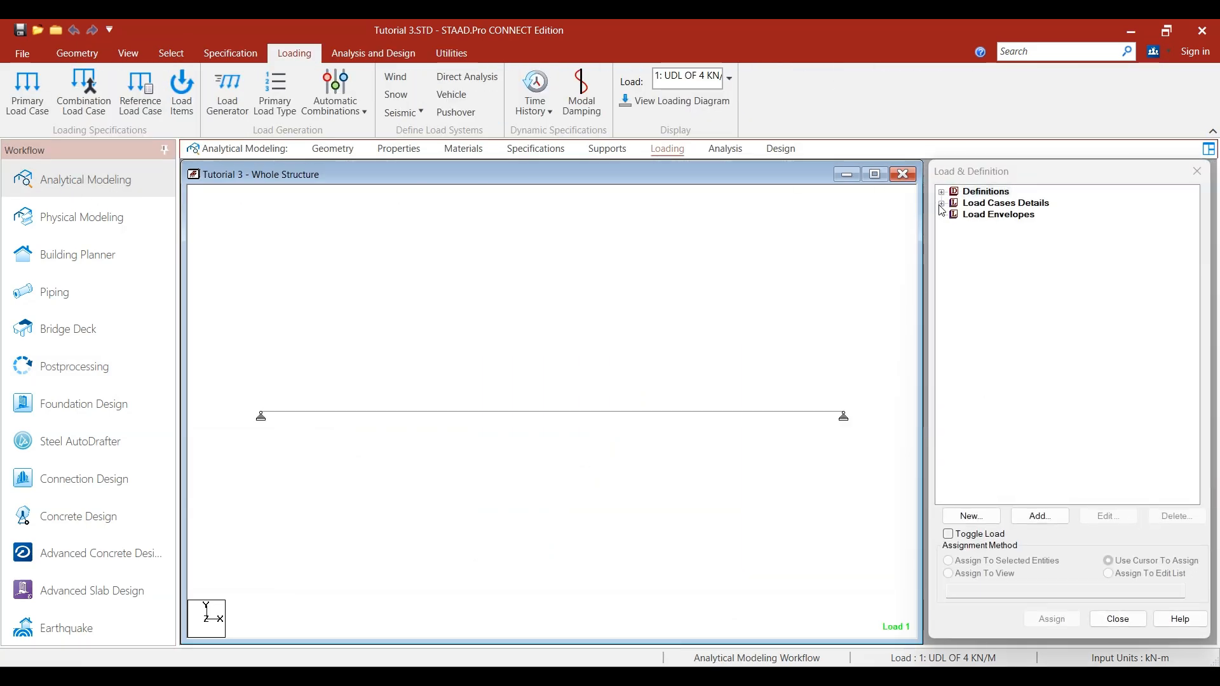
{"action": "left_click", "coordinate": [1010, 215]}
{"action": "left_click", "coordinate": [954, 215]}
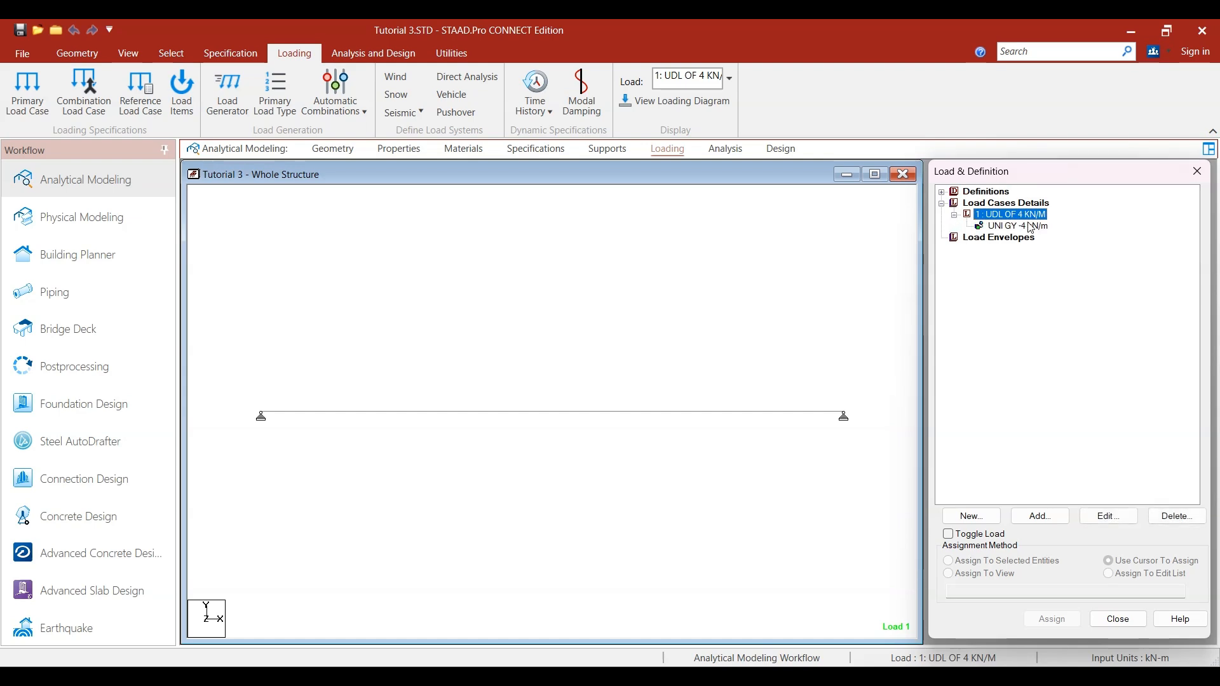
{"action": "left_click", "coordinate": [746, 285]}
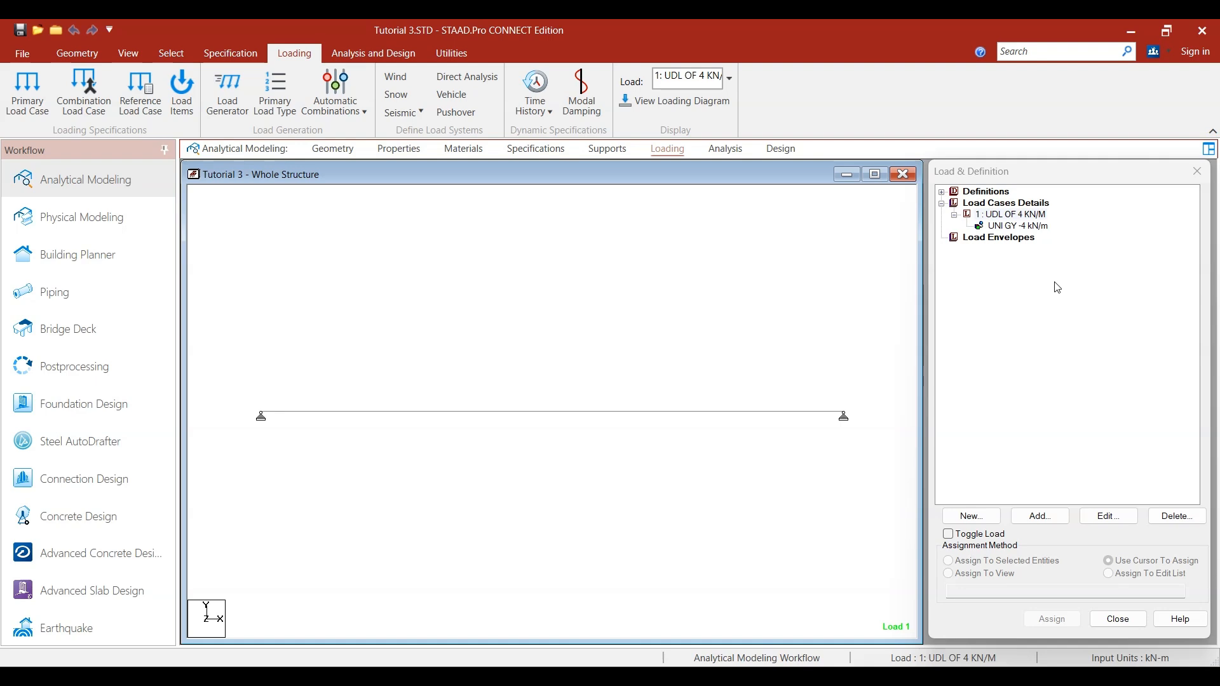
{"action": "left_click", "coordinate": [1014, 227]}
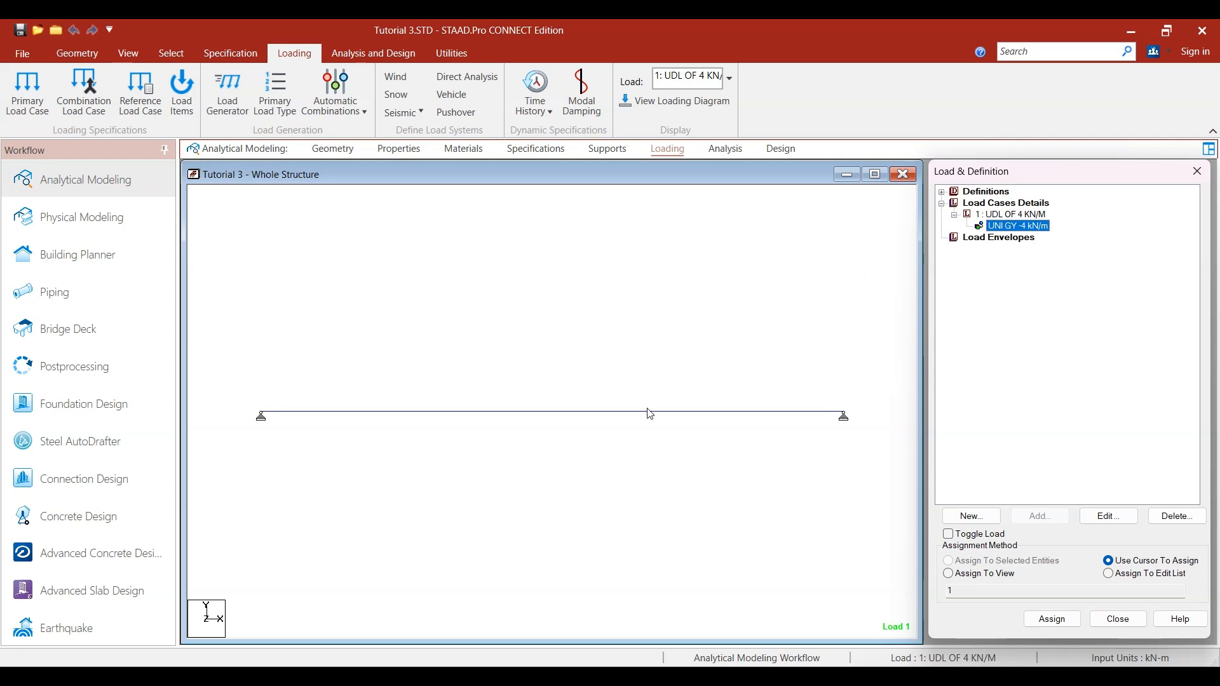
{"action": "left_click", "coordinate": [578, 271]}
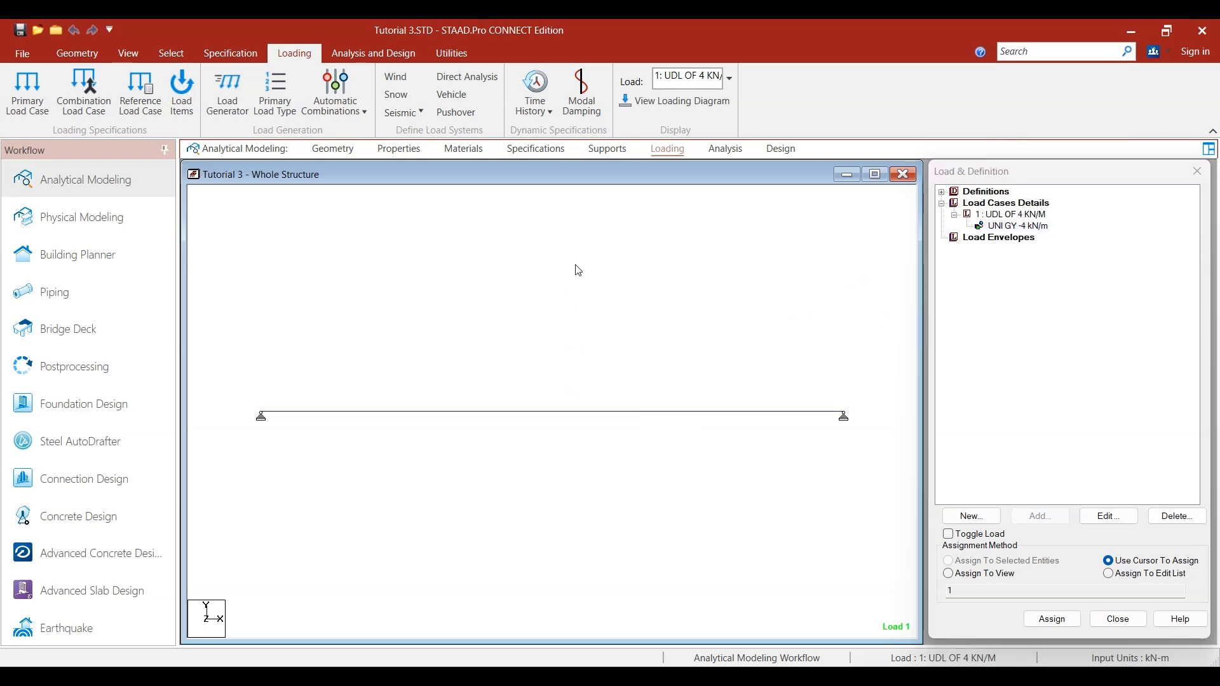